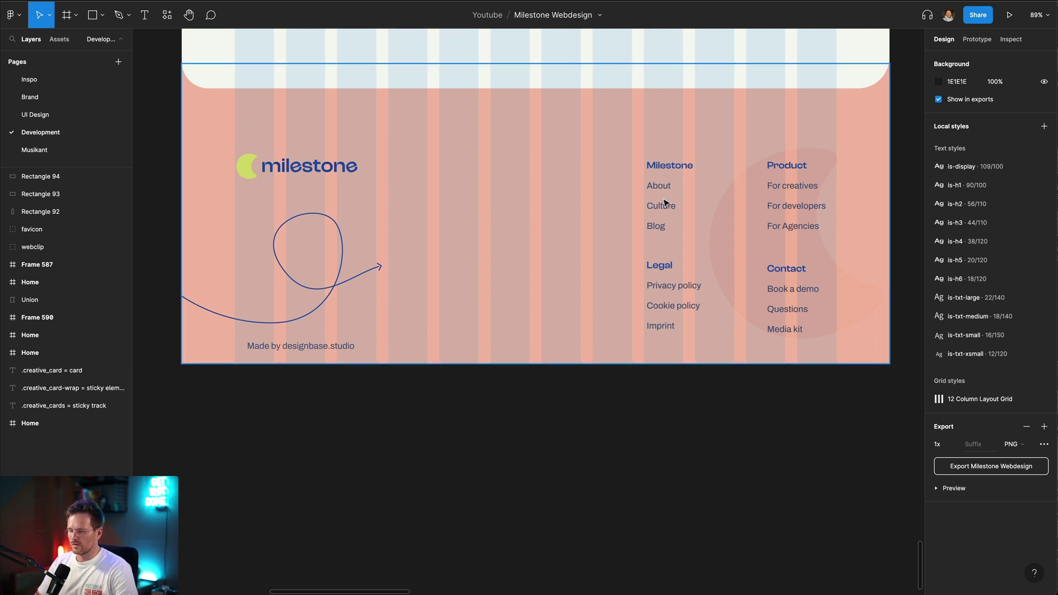
# Switch to Webflow and move the nav element out of main-wrapper, placing it directly inside page-wrapper above main-wrapper.
pyautogui.scroll(3, 762, 267)
pyautogui.click(384, 194)
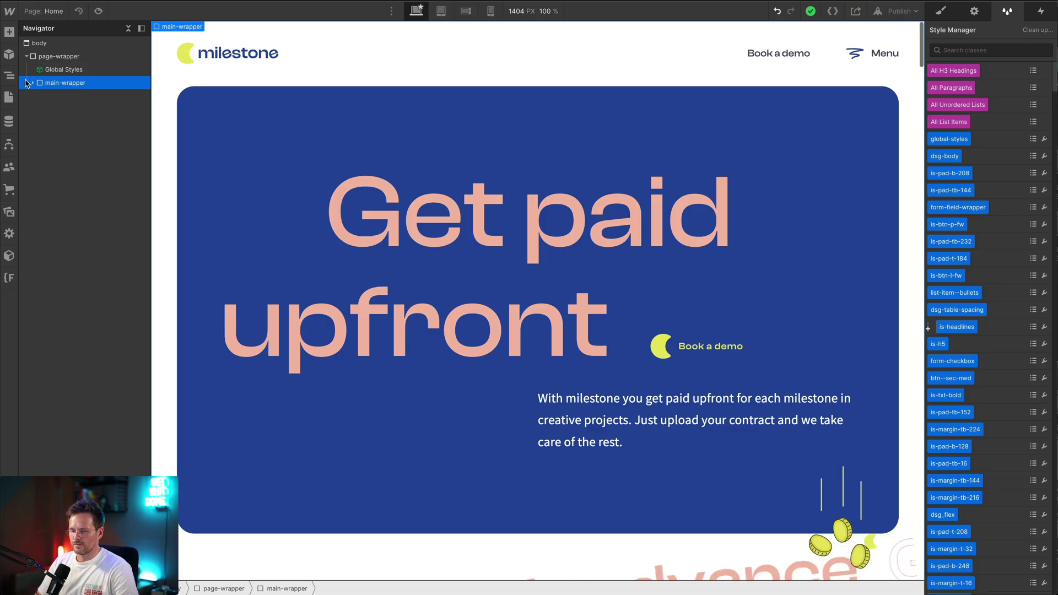
pyautogui.click(46, 58)
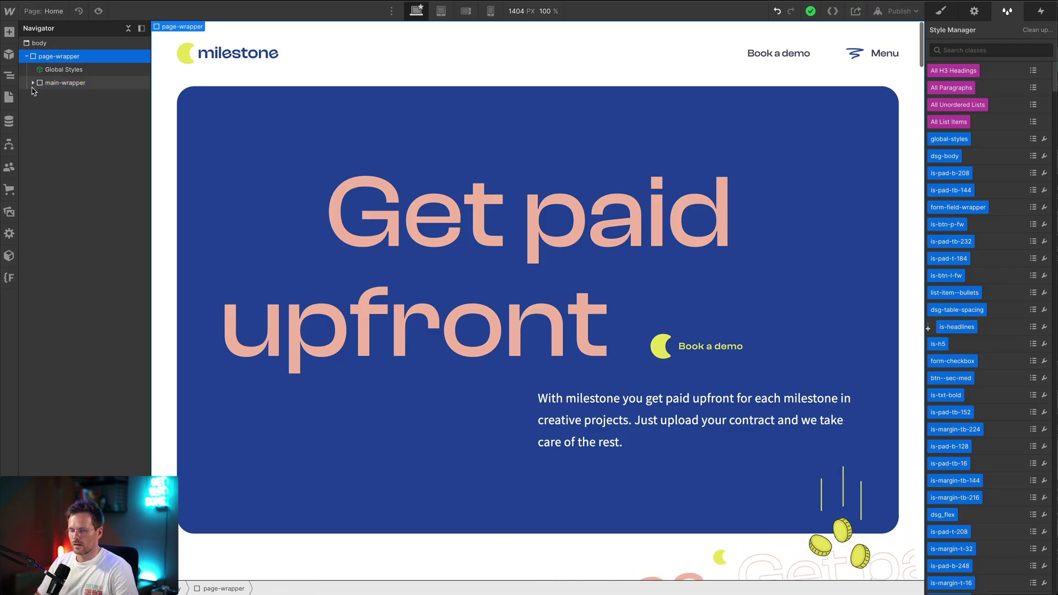
pyautogui.click(33, 84)
pyautogui.click(33, 84)
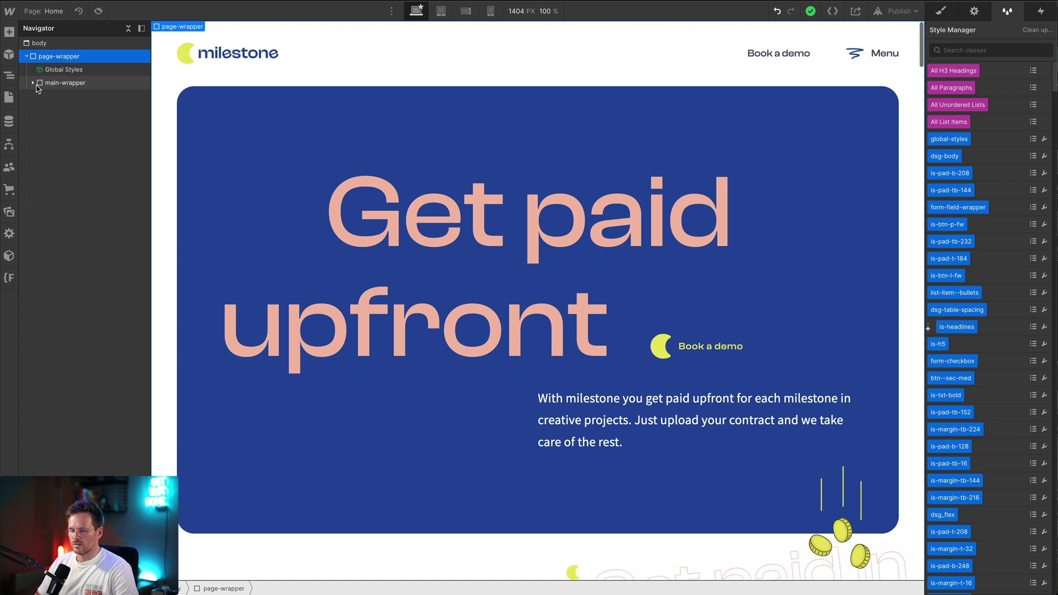
pyautogui.click(34, 84)
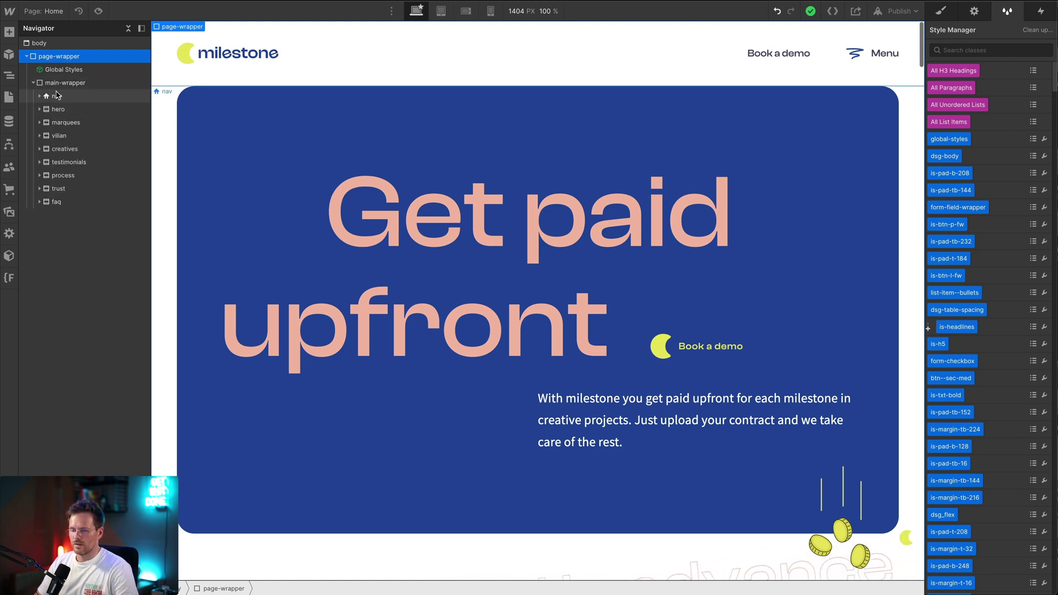
pyautogui.moveTo(56, 97); pyautogui.dragTo(43, 80)
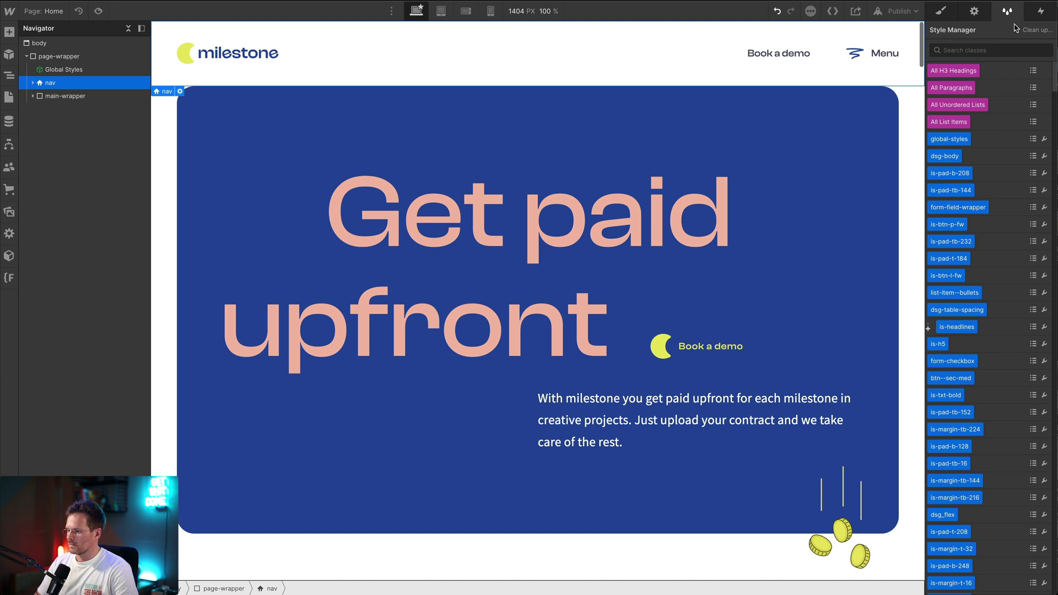
# Check the element settings and HTML tags of nav, main-wrapper and page-wrapper.
pyautogui.click(974, 11)
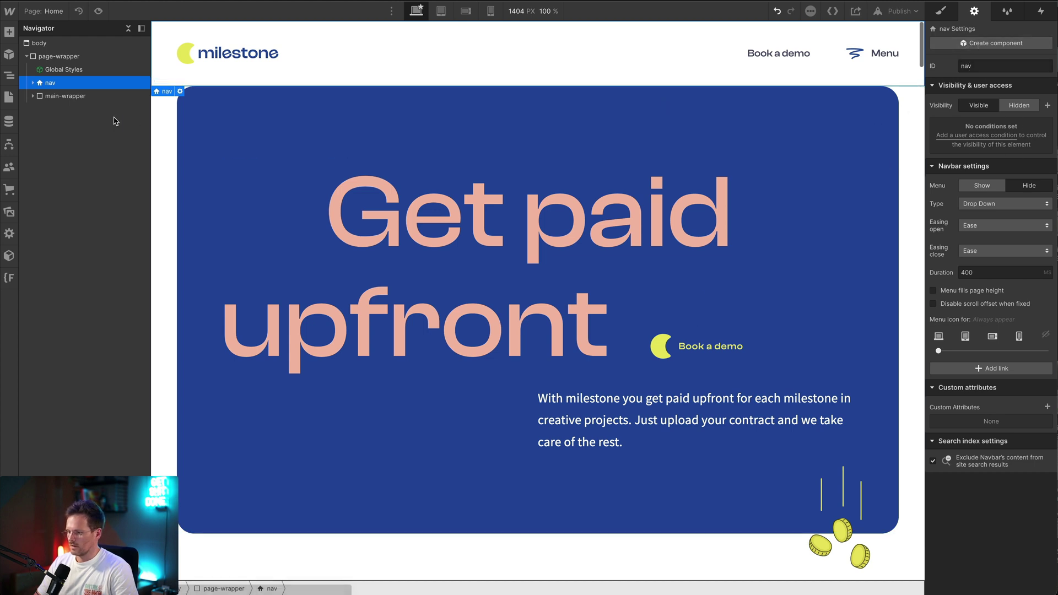
pyautogui.click(59, 98)
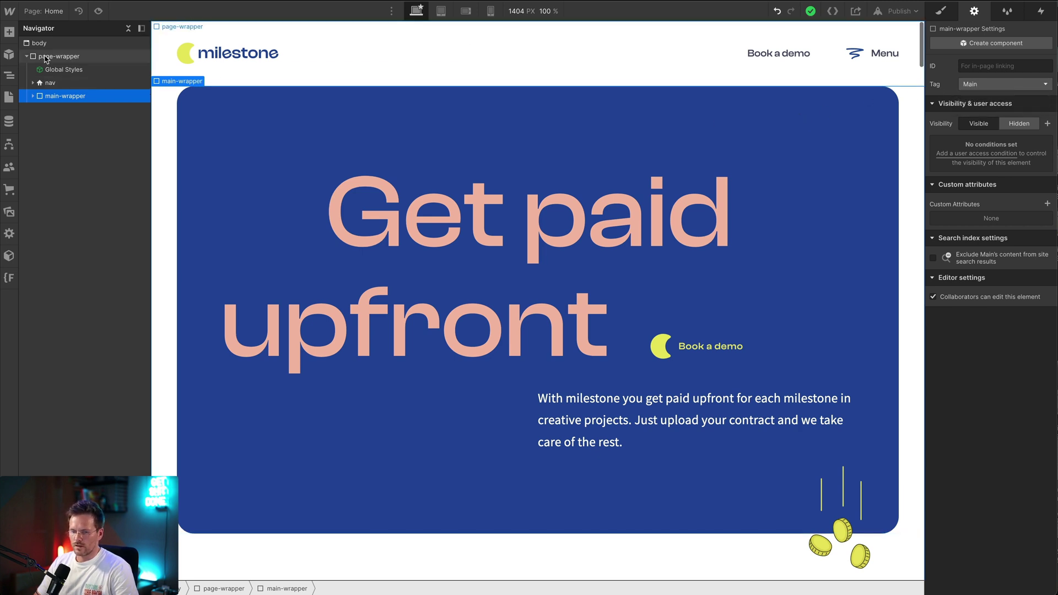
pyautogui.click(62, 56)
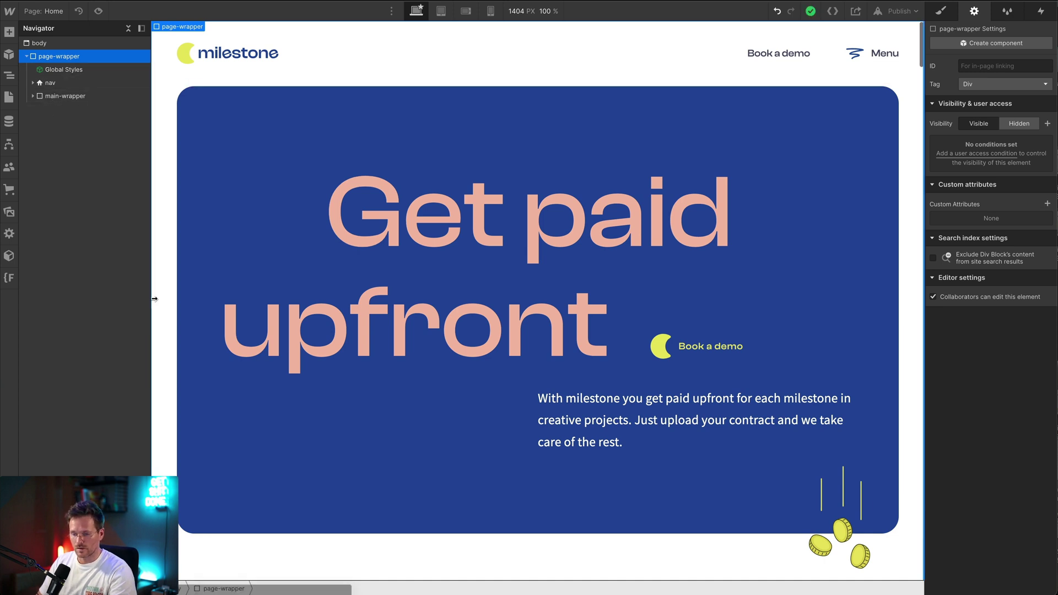
pyautogui.click(72, 88)
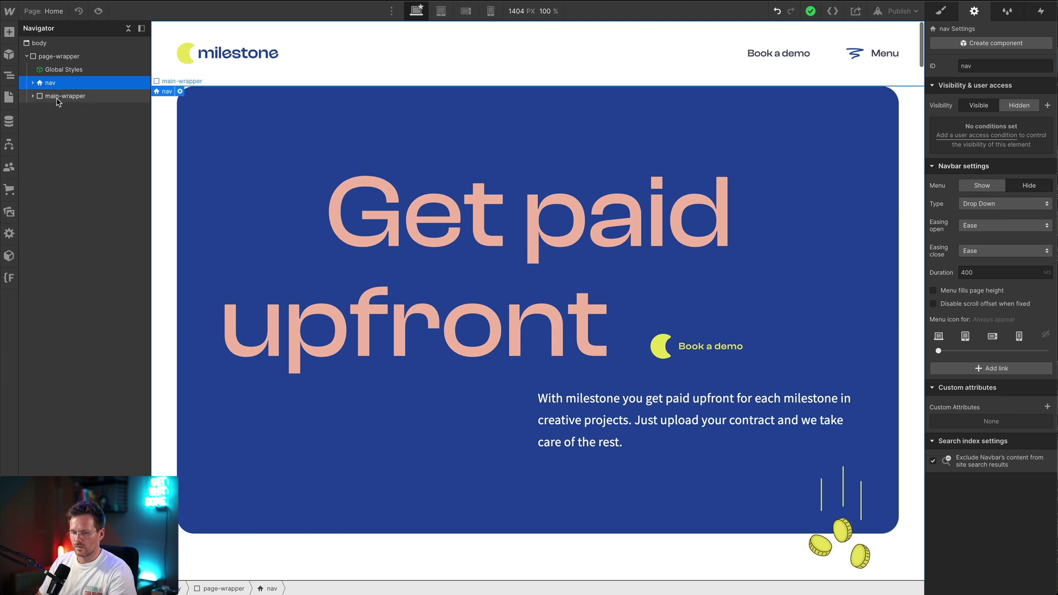
pyautogui.click(57, 97)
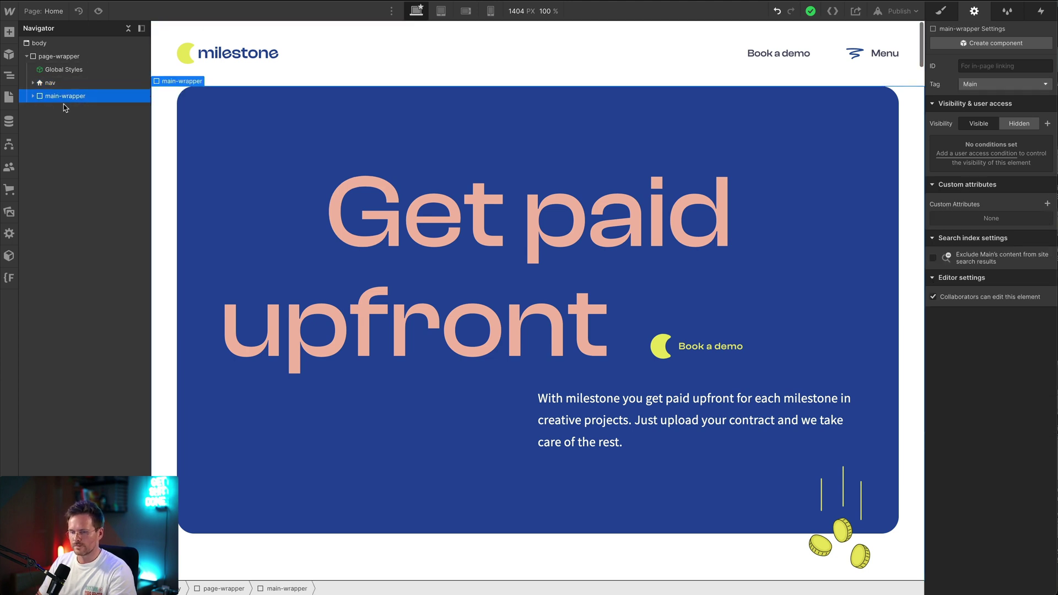
# Add a Section inside page-wrapper below main-wrapper and give it the class footer.
pyautogui.click(59, 57)
pyautogui.hotkey('ctrl', 'k')
pyautogui.write('fo')
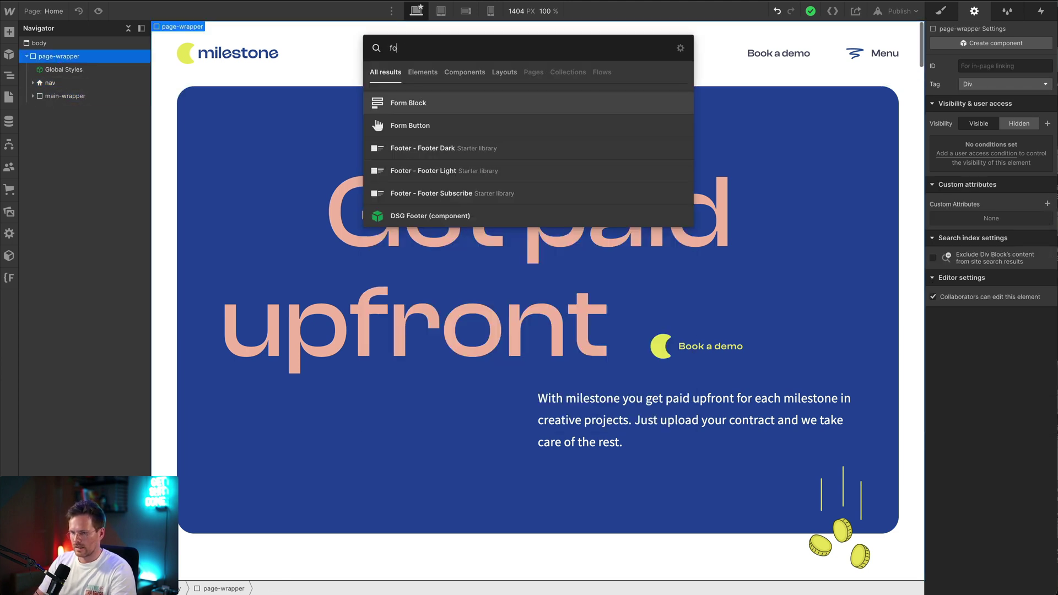
pyautogui.write('sect')
pyautogui.press('Return')
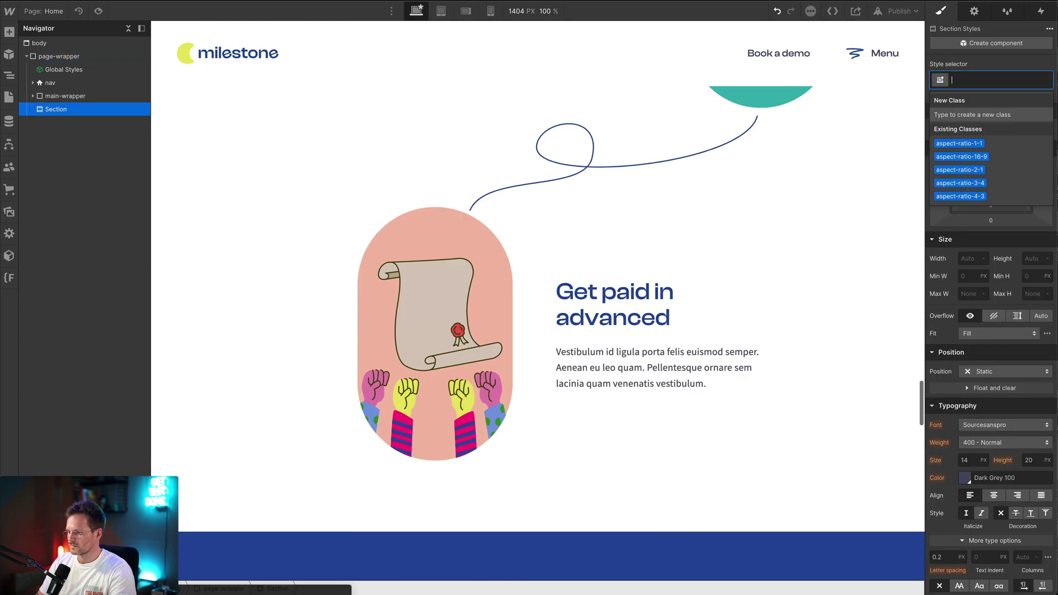
pyautogui.write('footer')
pyautogui.press('Return')
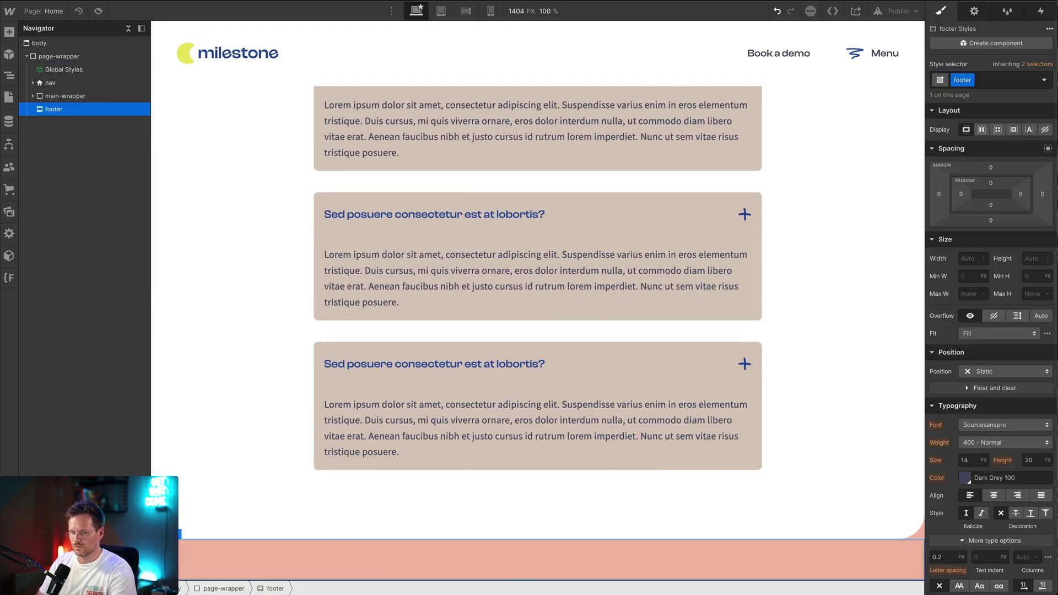
# Set the HTML tag of the footer section to Footer.
pyautogui.click(974, 11)
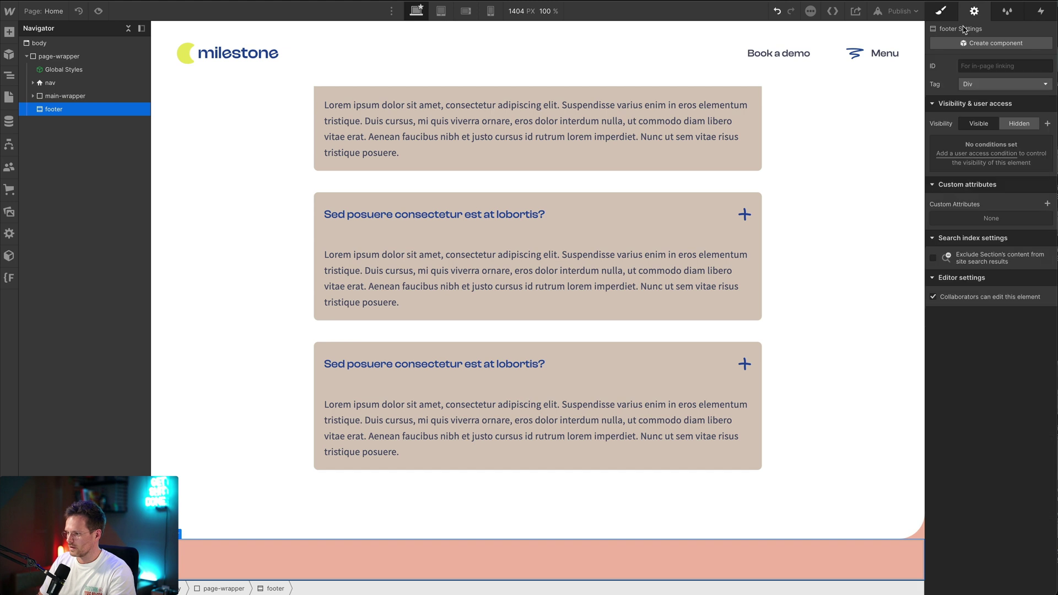
pyautogui.click(979, 85)
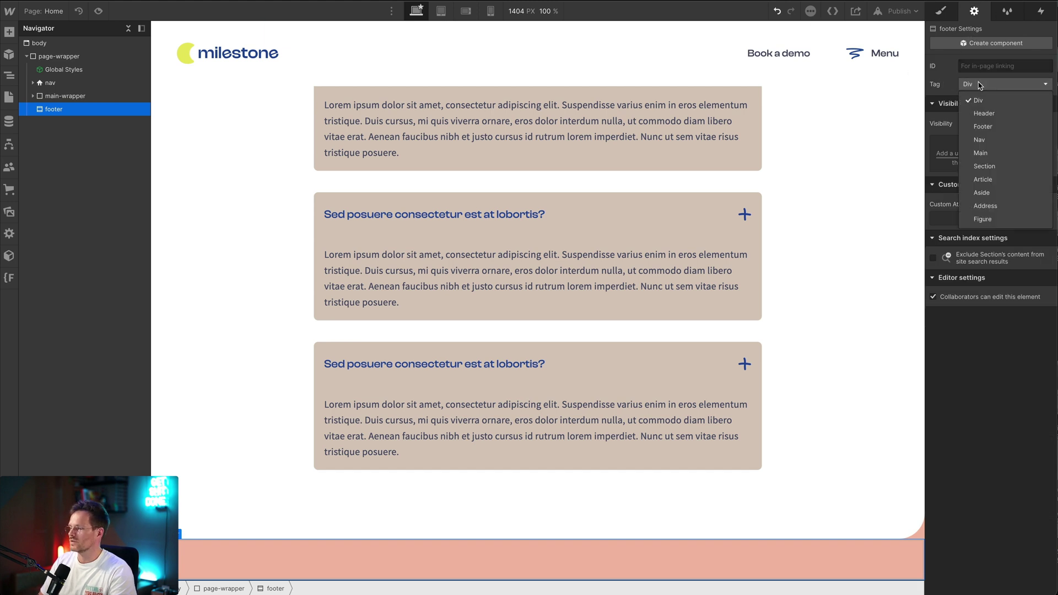
pyautogui.click(983, 126)
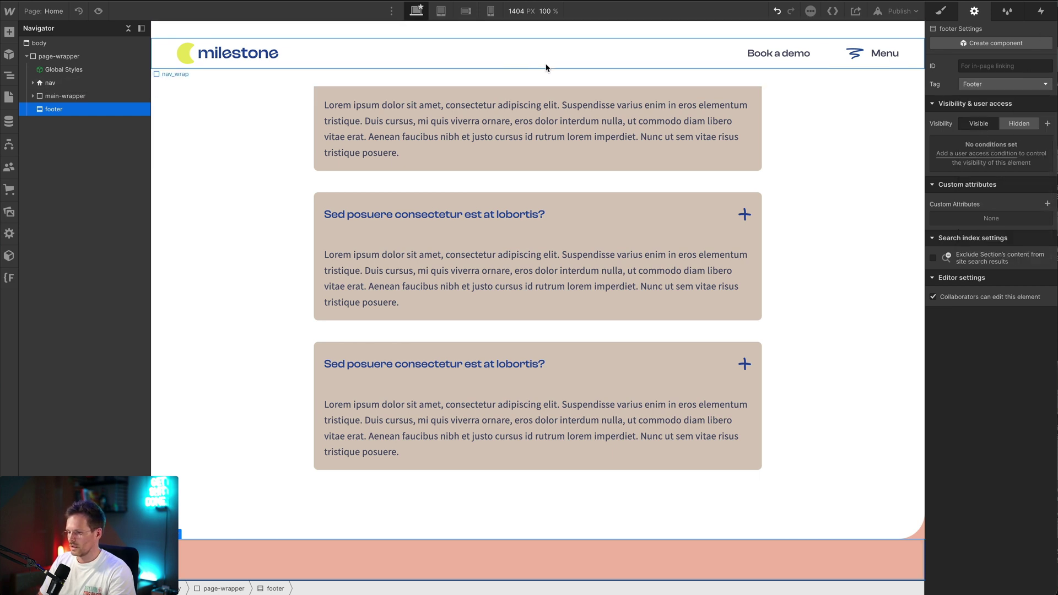
# Set the HTML tag of the nav_wrap element inside nav to Nav.
pyautogui.click(33, 84)
pyautogui.click(62, 98)
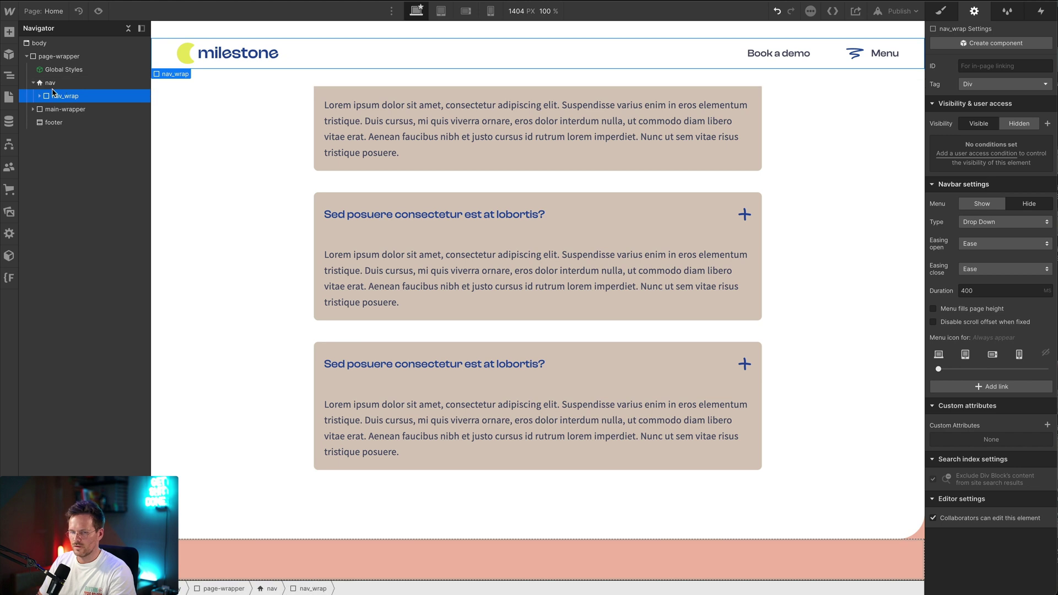
pyautogui.click(1002, 84)
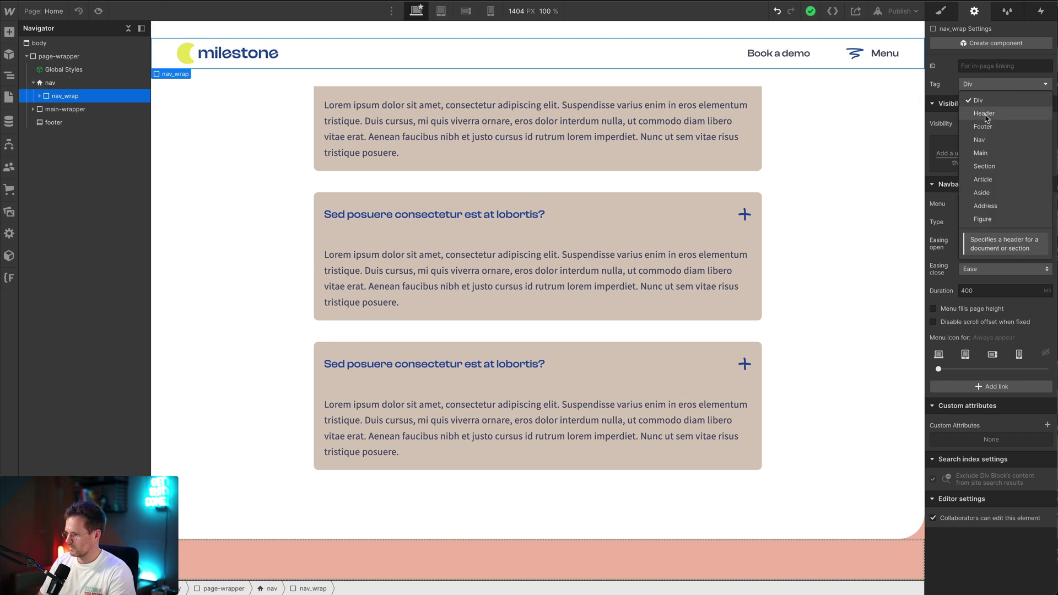
pyautogui.click(984, 142)
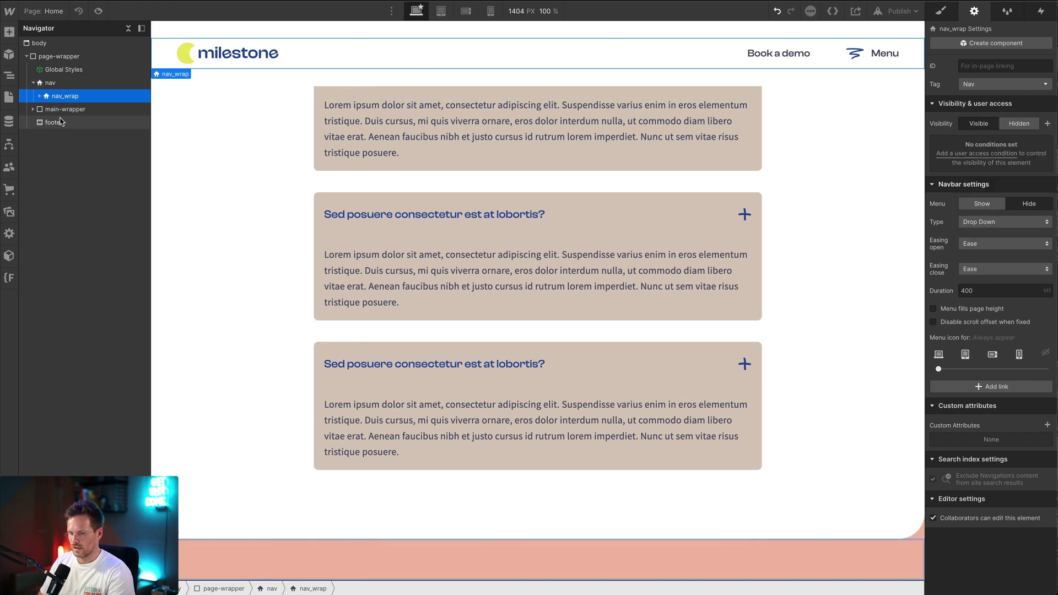
pyautogui.click(442, 85)
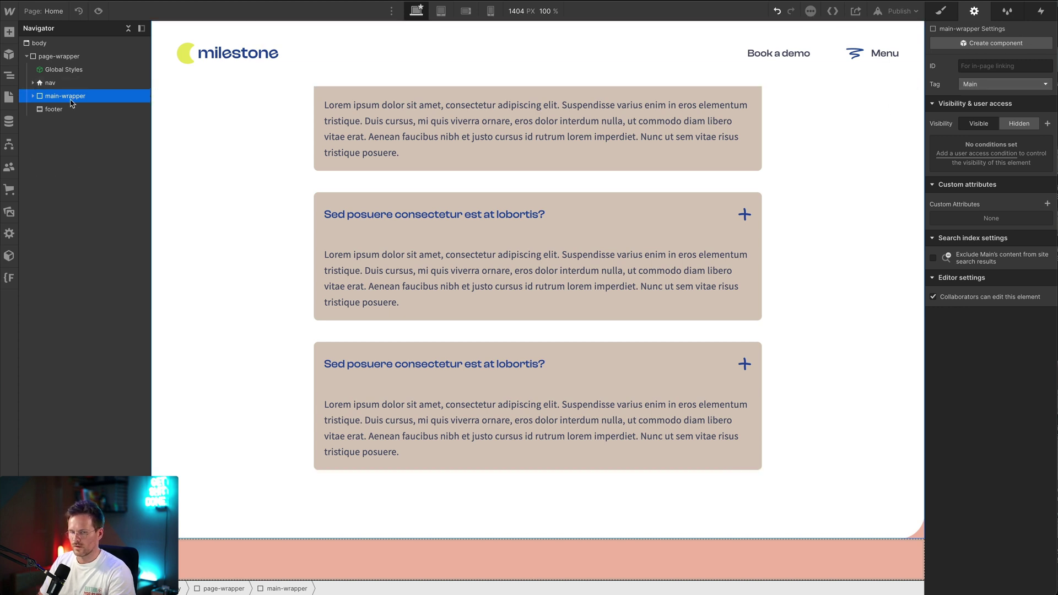
# Add a div block inside the footer with the class footer_spacer and set its height to 100 VH.
pyautogui.click(71, 109)
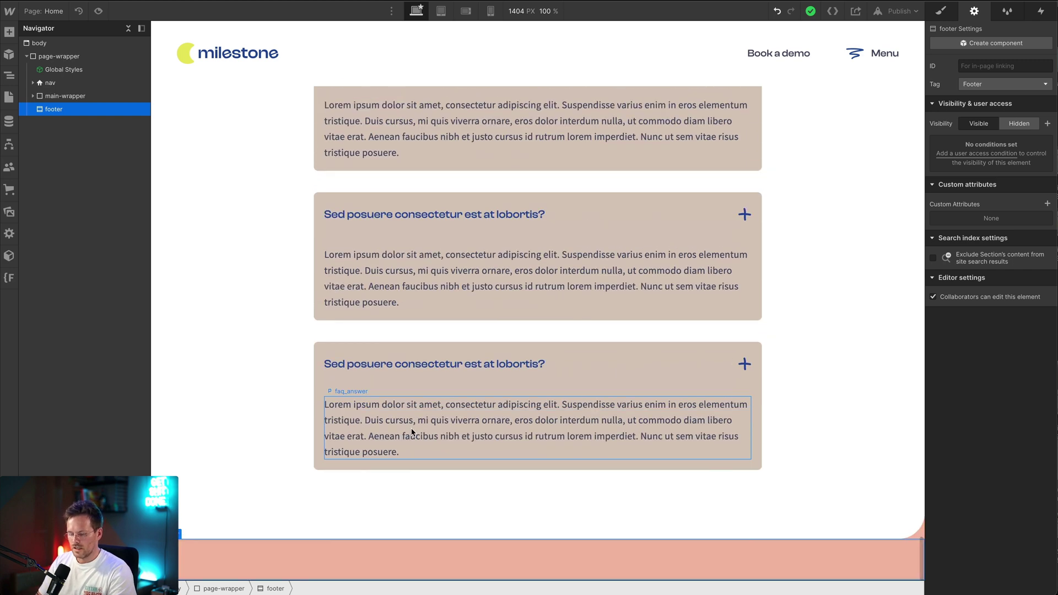
pyautogui.hotkey('ctrl', 'k')
pyautogui.write('f')
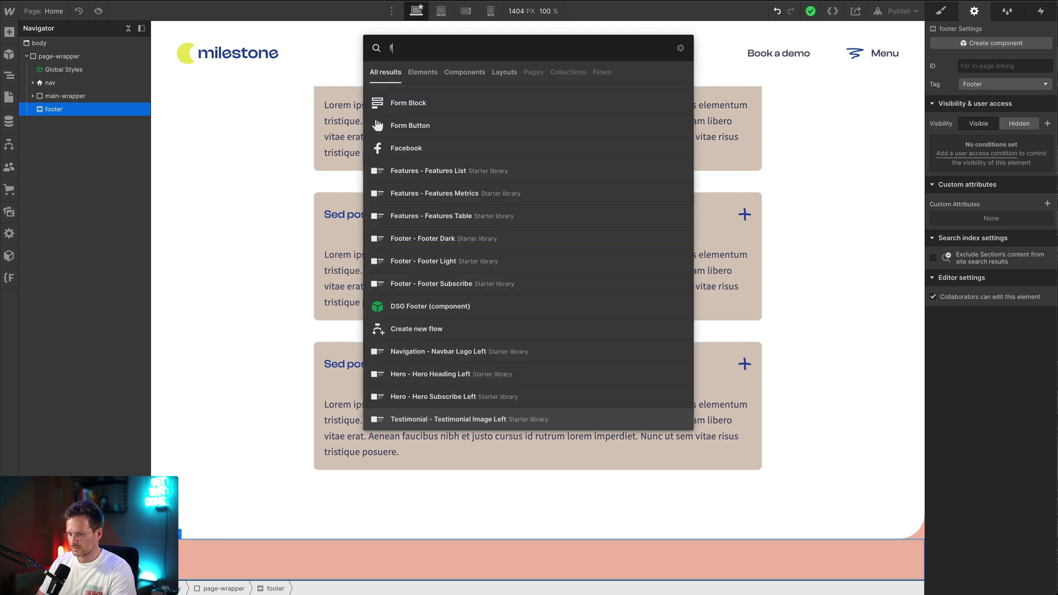
pyautogui.press('BackSpace')
pyautogui.write('d')
pyautogui.press('Return')
pyautogui.press('s')
pyautogui.hotkey('ctrl', 'Return')
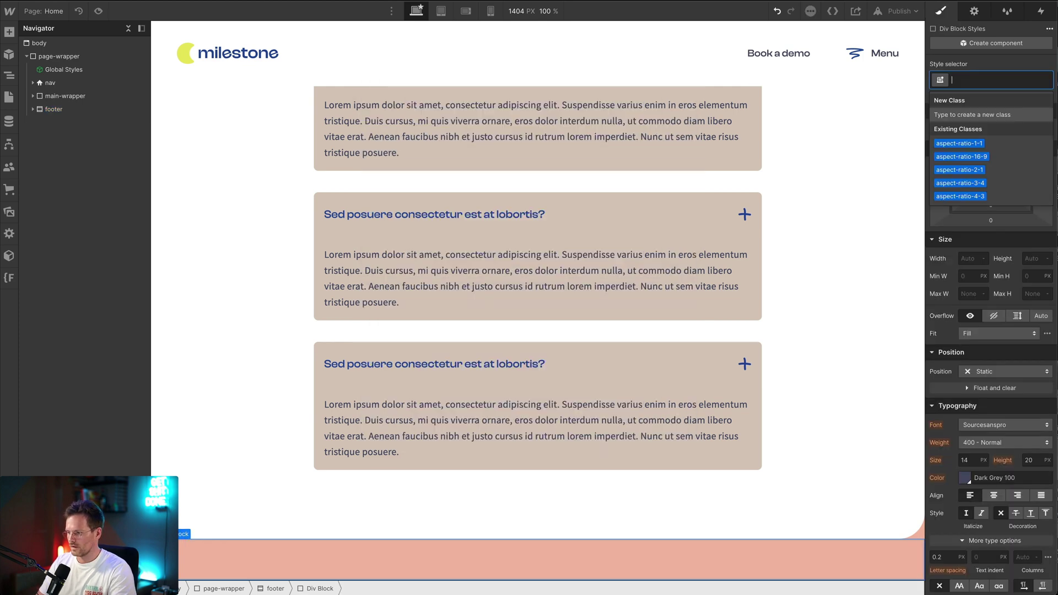
pyautogui.write('footer_spacer')
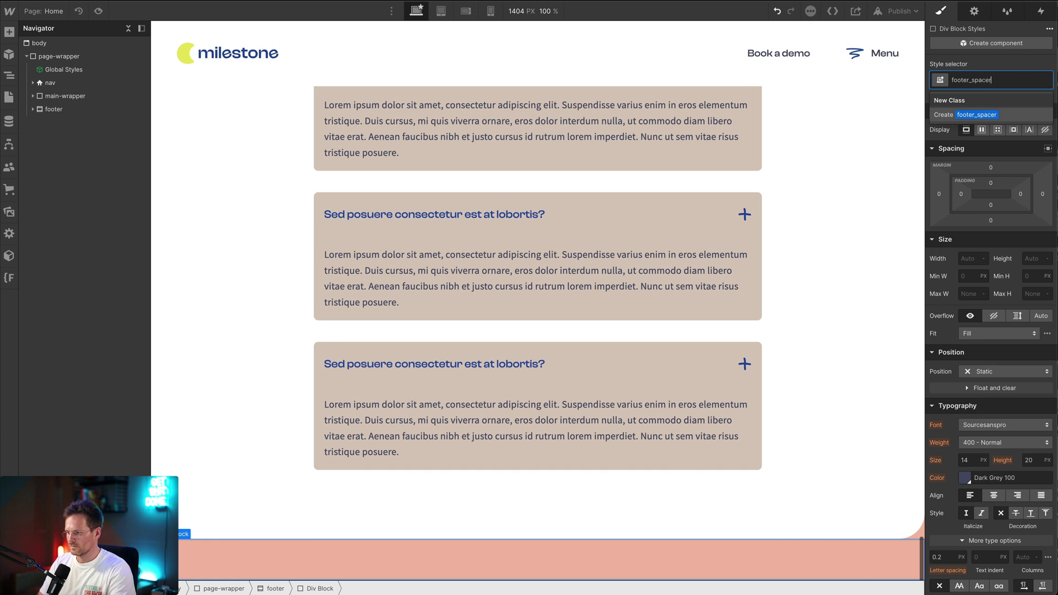
pyautogui.press('Return')
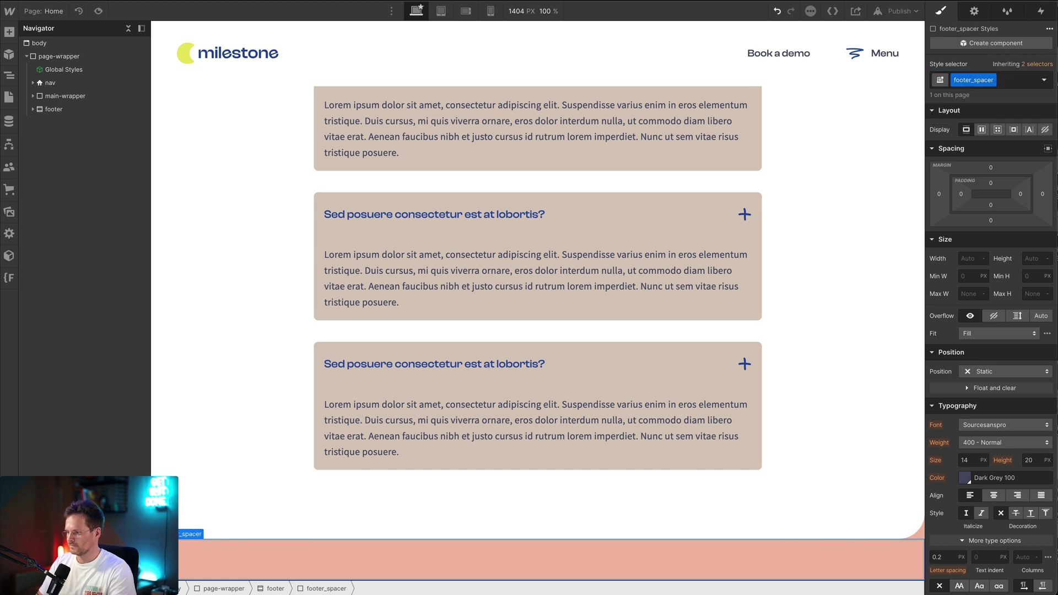
pyautogui.click(1024, 262)
pyautogui.write('100')
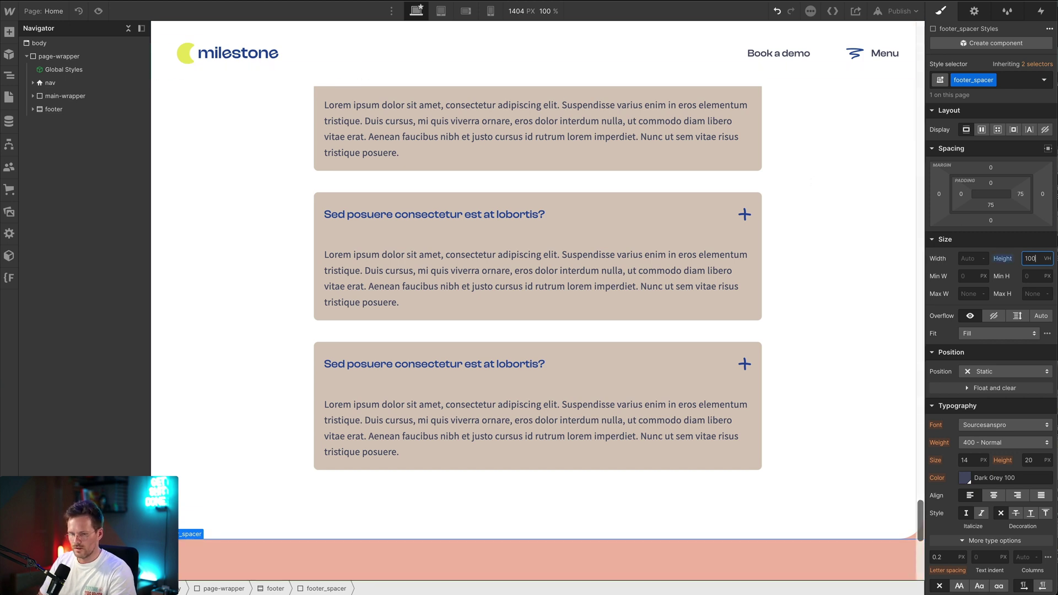
# Set the footer section's top margin to -100vh.
pyautogui.click(49, 109)
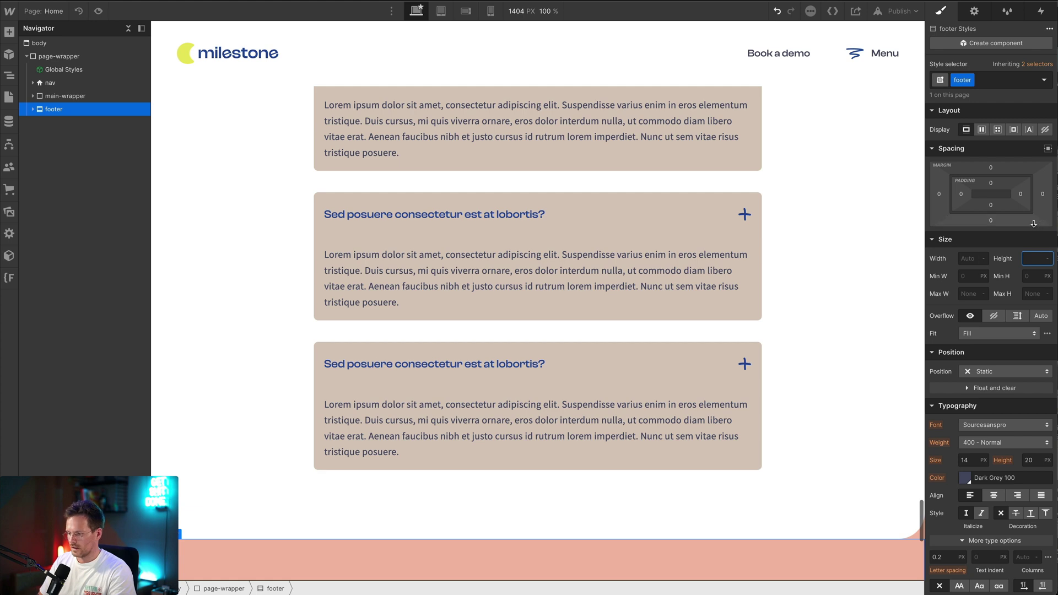
pyautogui.click(984, 166)
pyautogui.click(988, 169)
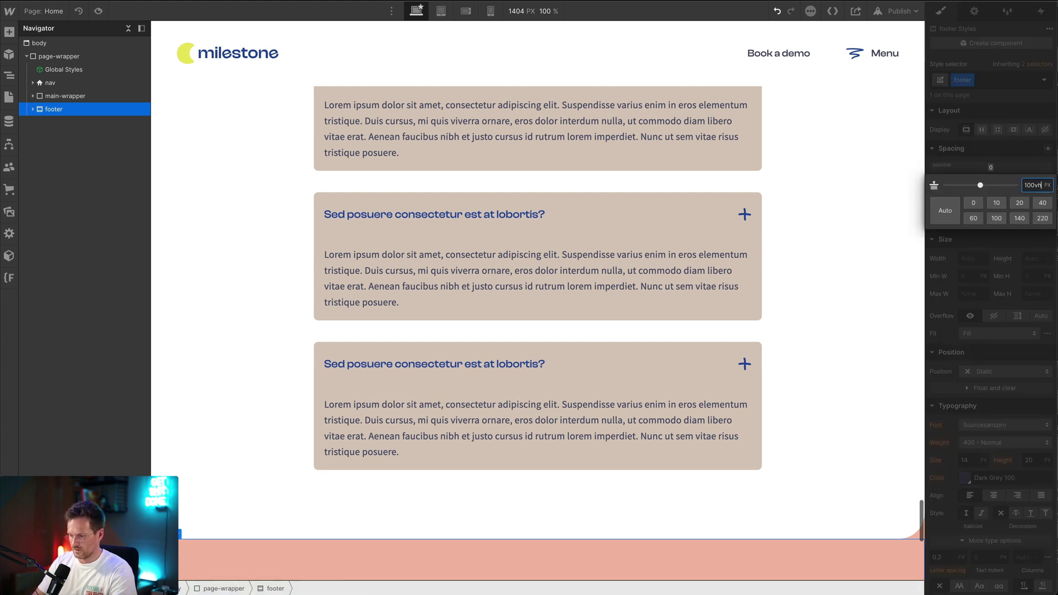
pyautogui.press('Return')
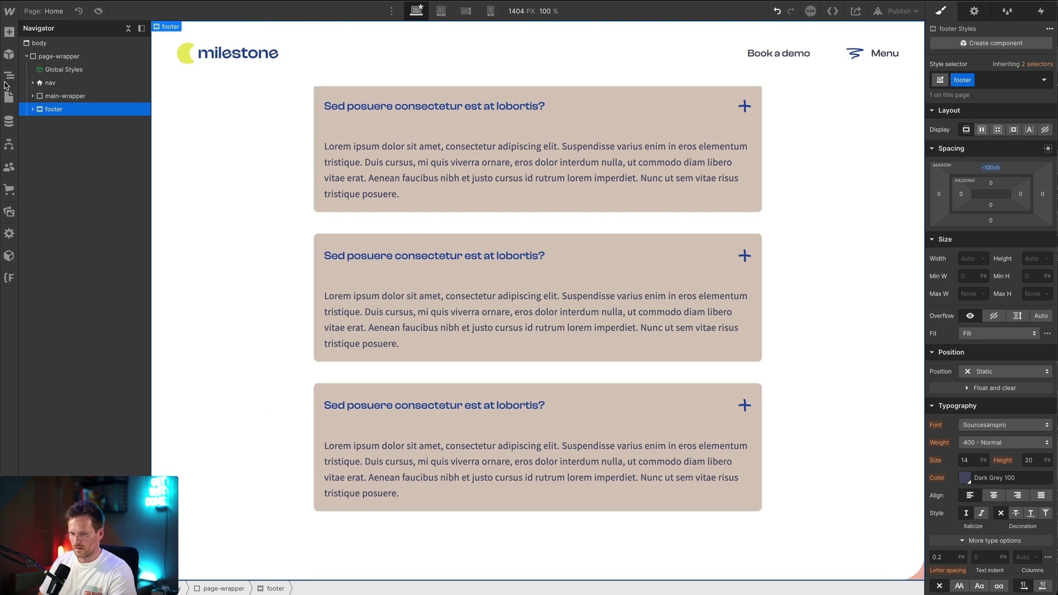
# Add a second div block inside the footer, below footer_spacer, with the class footer_wrap.
pyautogui.click(32, 109)
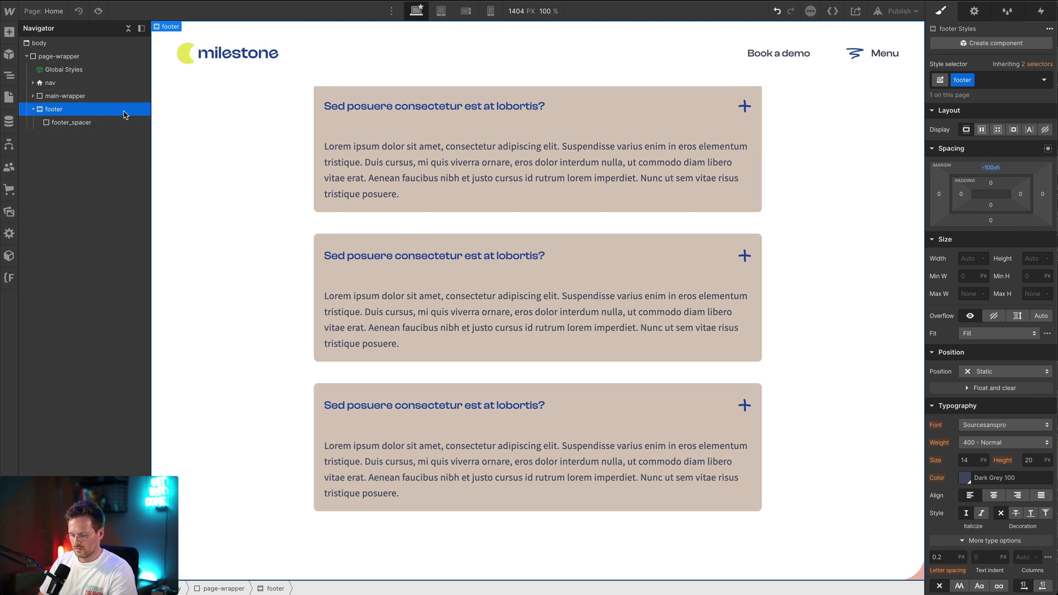
pyautogui.hotkey('ctrl', 'e')
pyautogui.write('div')
pyautogui.press('Return')
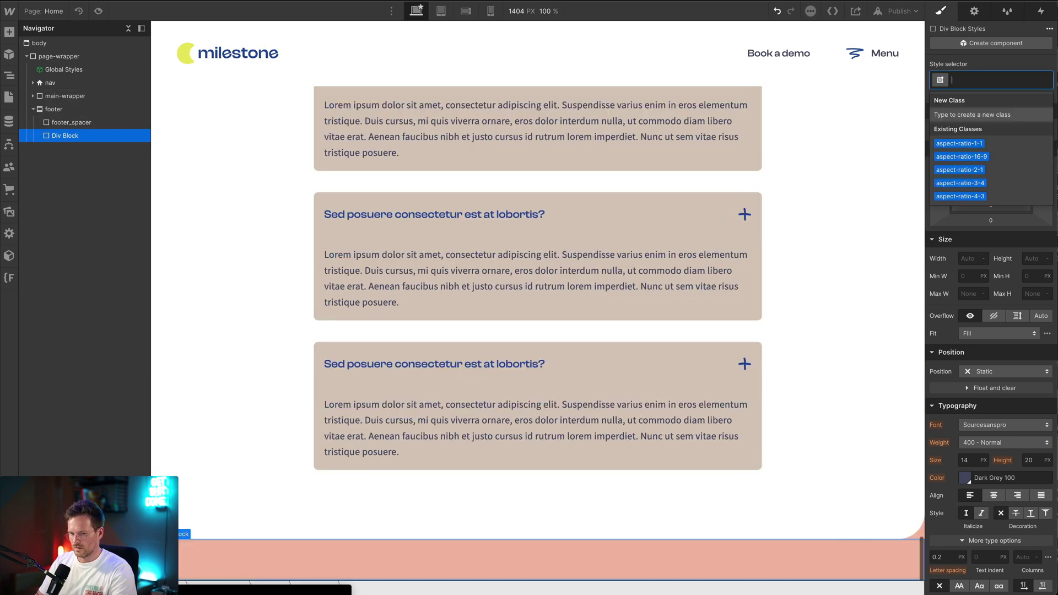
pyautogui.write('footer_wr')
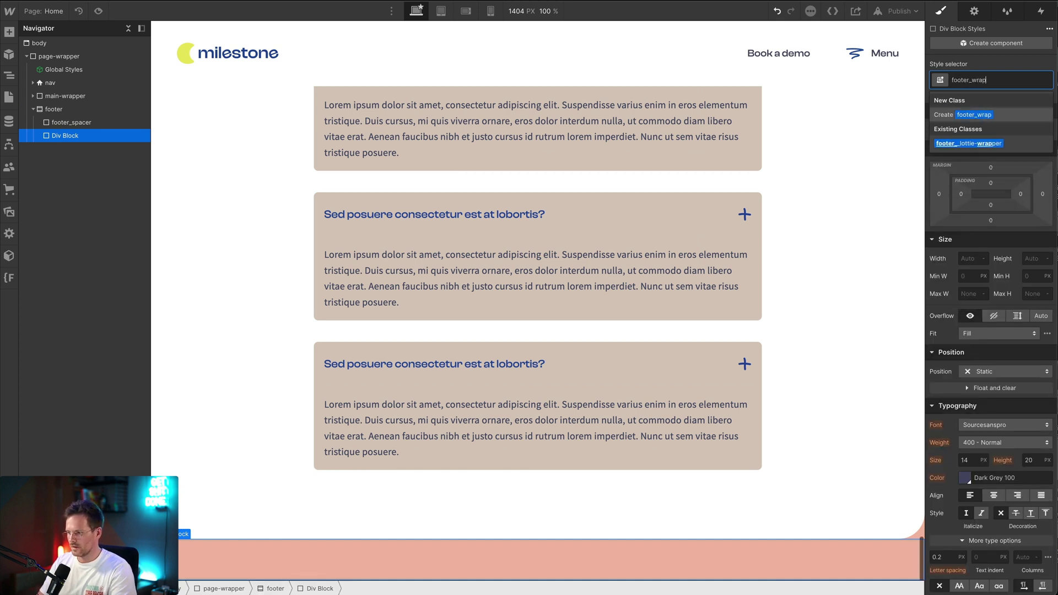
pyautogui.write('ap')
pyautogui.press('Return')
# Make footer_wrap sticky with a bottom offset of 0.
pyautogui.click(991, 371)
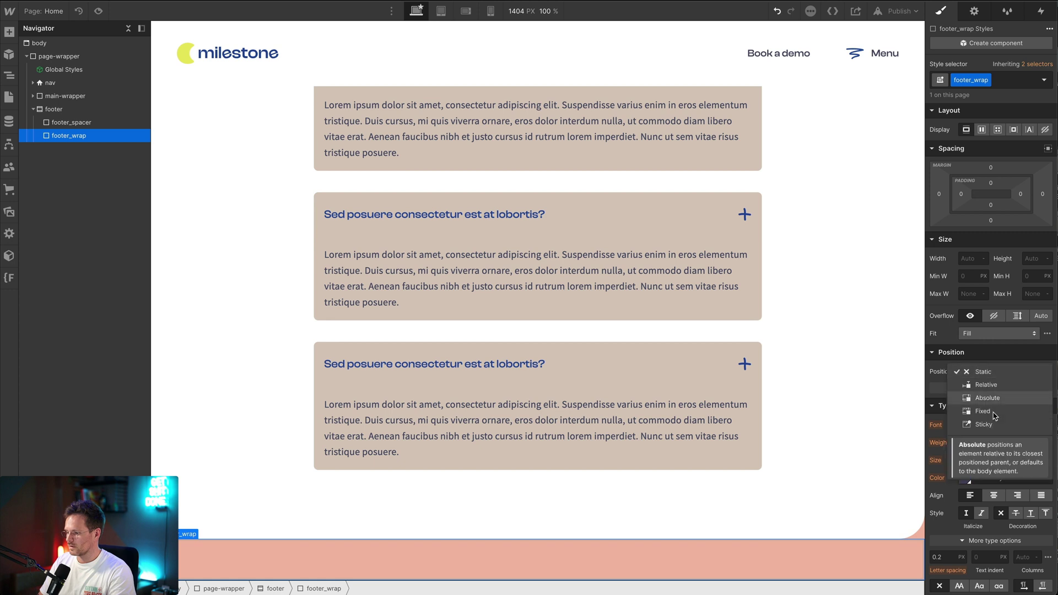
pyautogui.click(984, 424)
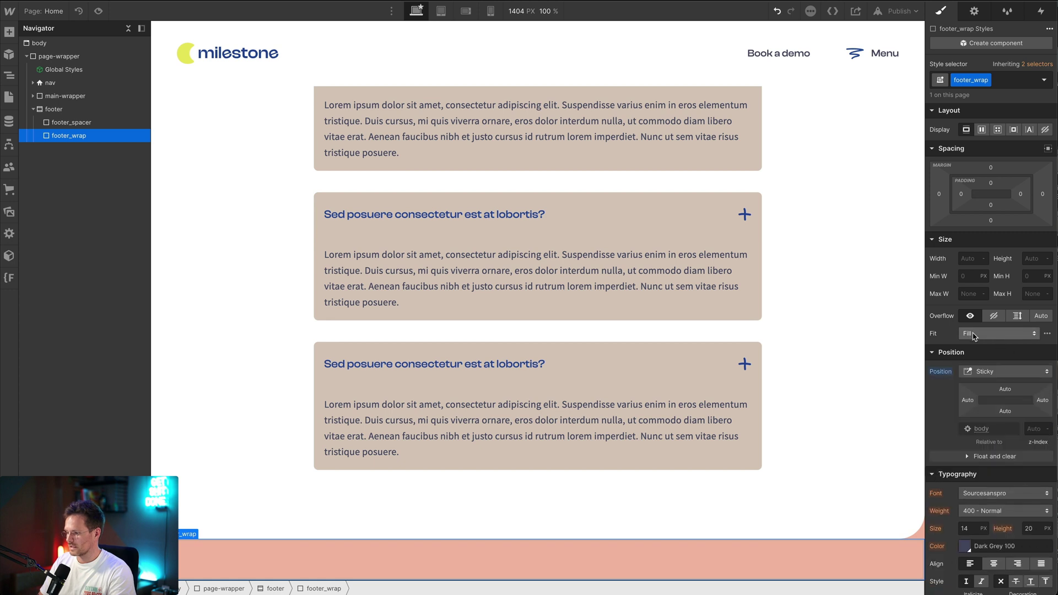
pyautogui.click(1005, 411)
pyautogui.click(975, 445)
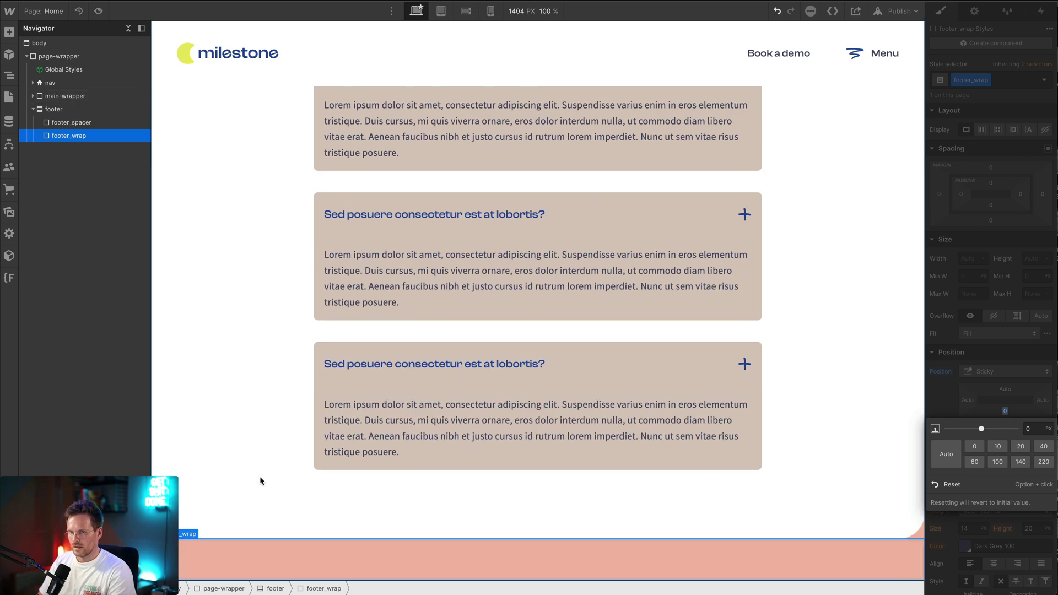
# Add a div block inside footer_wrap and give it the existing class is-pad-tb-128.
pyautogui.press('super+k')
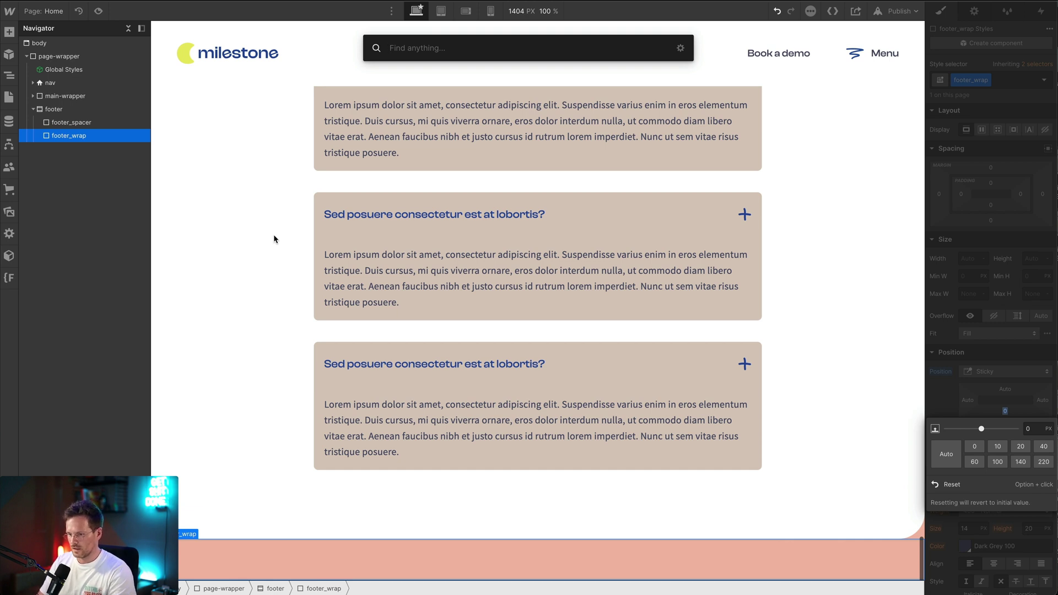
pyautogui.write('div')
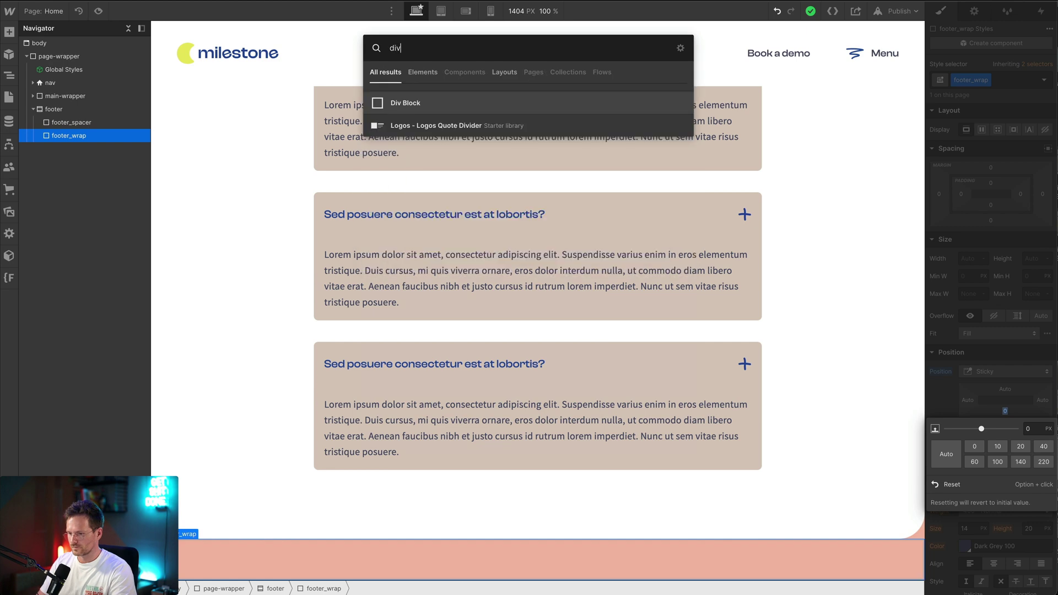
pyautogui.press('Return')
pyautogui.press('super+Return')
pyautogui.write('tb128')
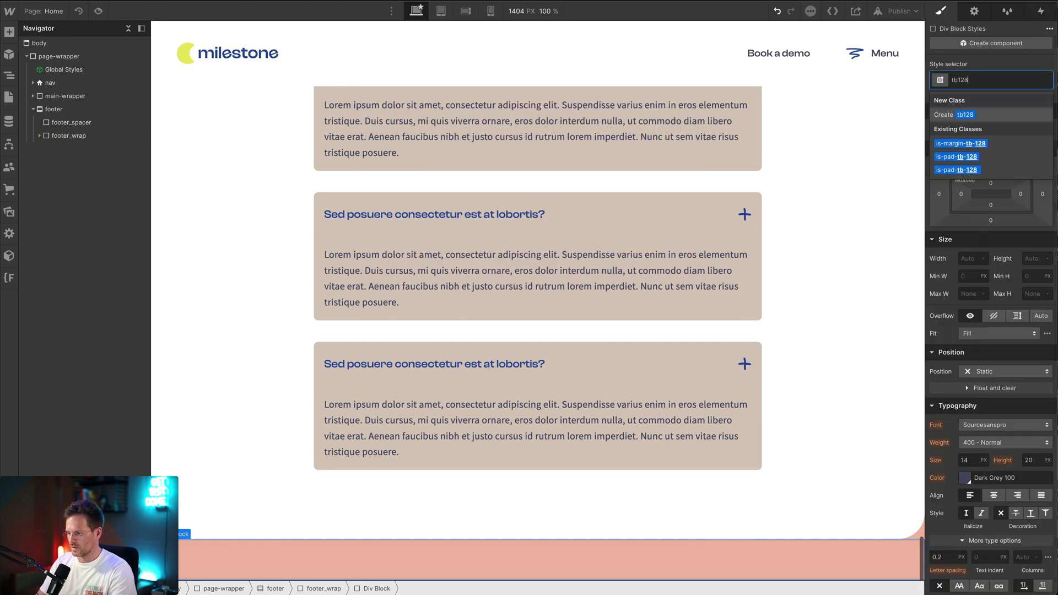
pyautogui.press('Down')
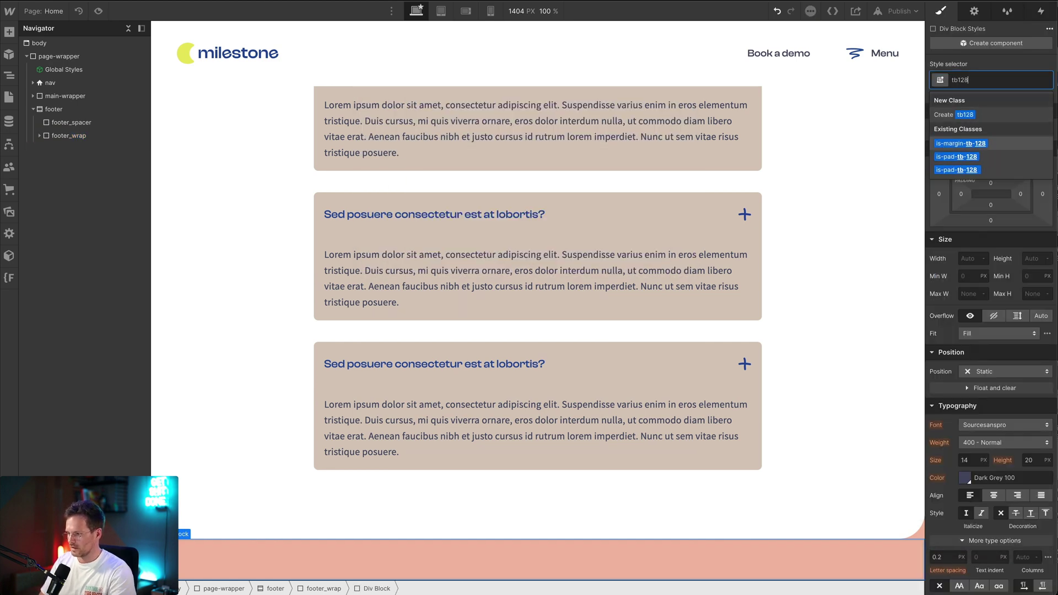
pyautogui.press('Down')
pyautogui.press('Return')
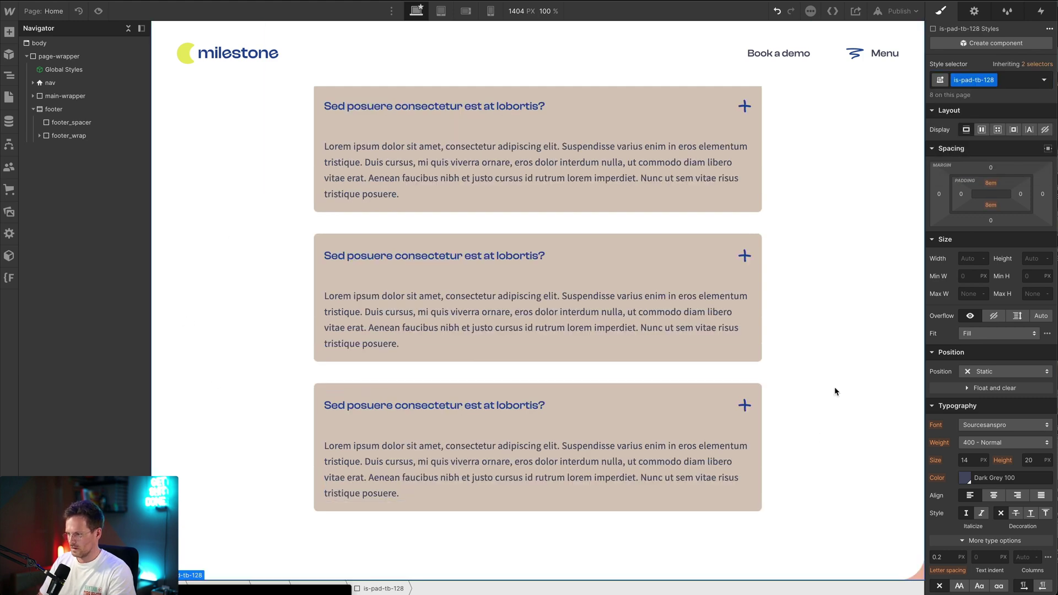
# Add a container inside the is-pad-tb-128 div and give it the existing class container-col-12.
pyautogui.hotkey('ctrl', 'k')
pyautogui.write('c')
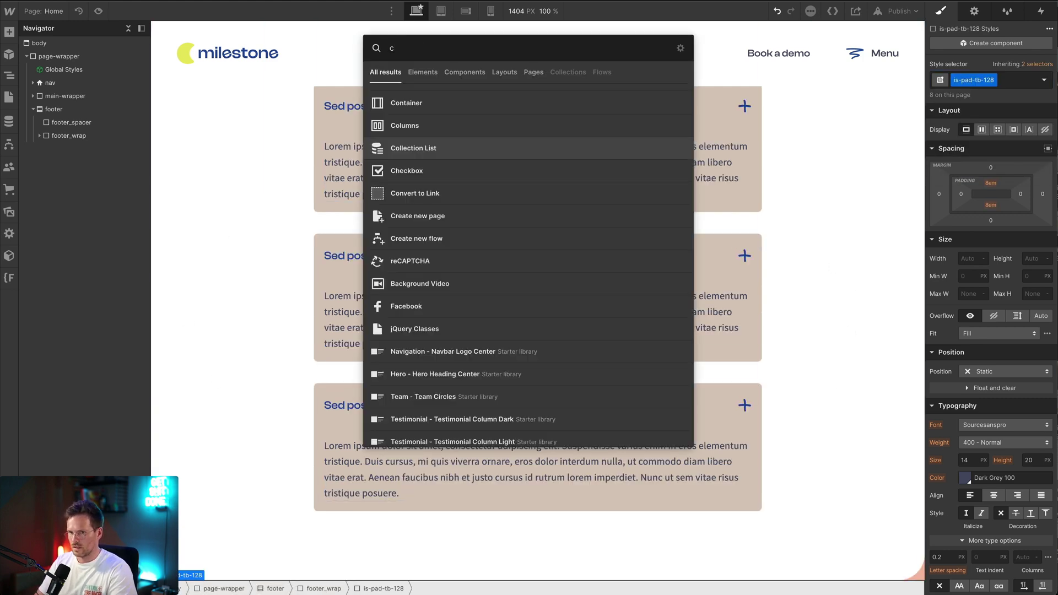
pyautogui.write('on')
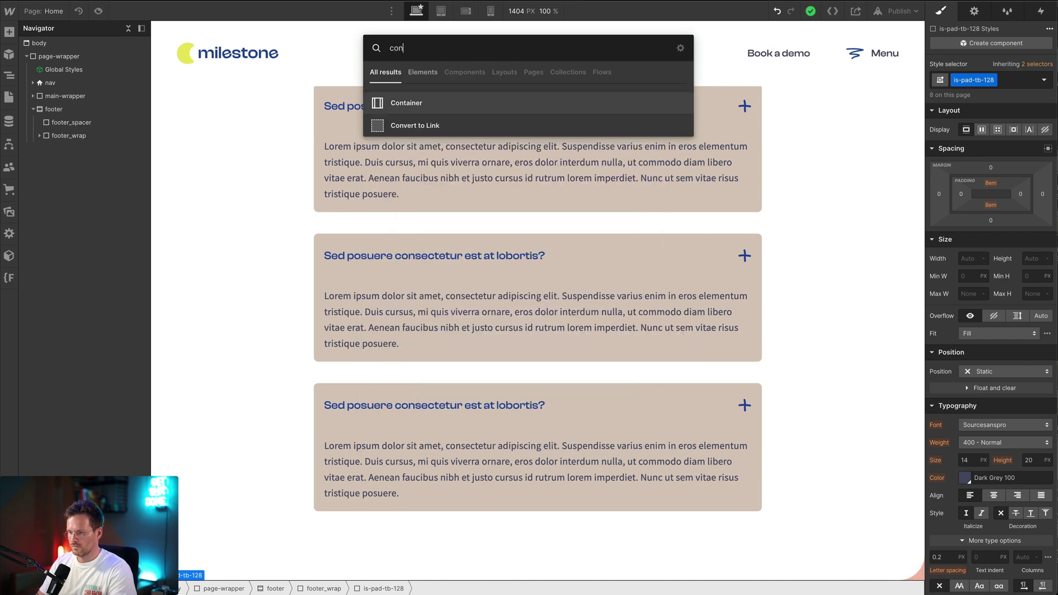
pyautogui.press('Return')
pyautogui.hotkey('ctrl', 'Return')
pyautogui.write('col12')
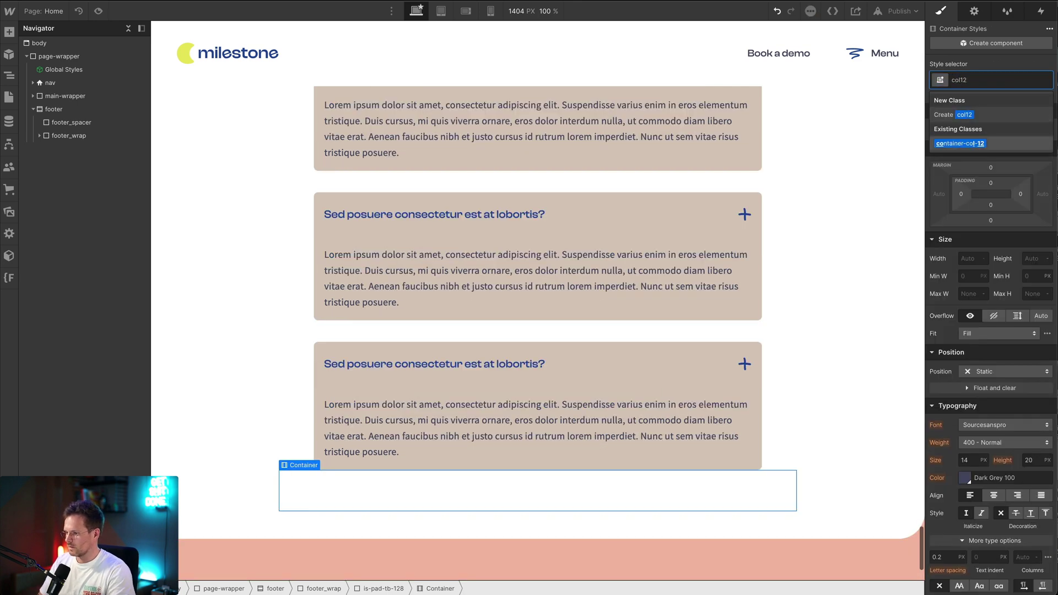
pyautogui.press('Return')
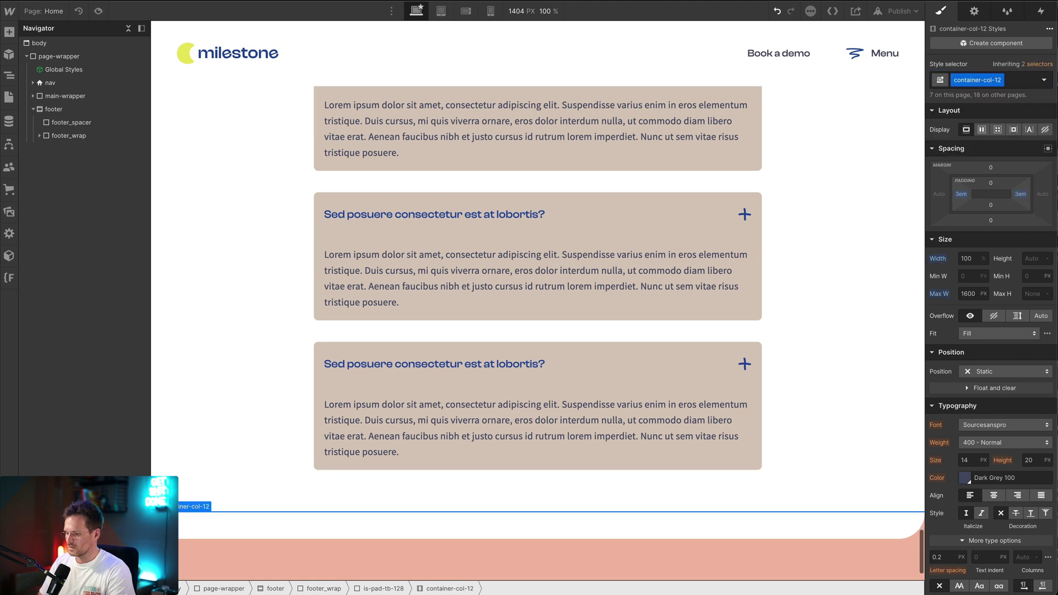
# Add a div block with the class footer_inner inside the footer's container-col-12.
pyautogui.scroll(-2, 471, 448)
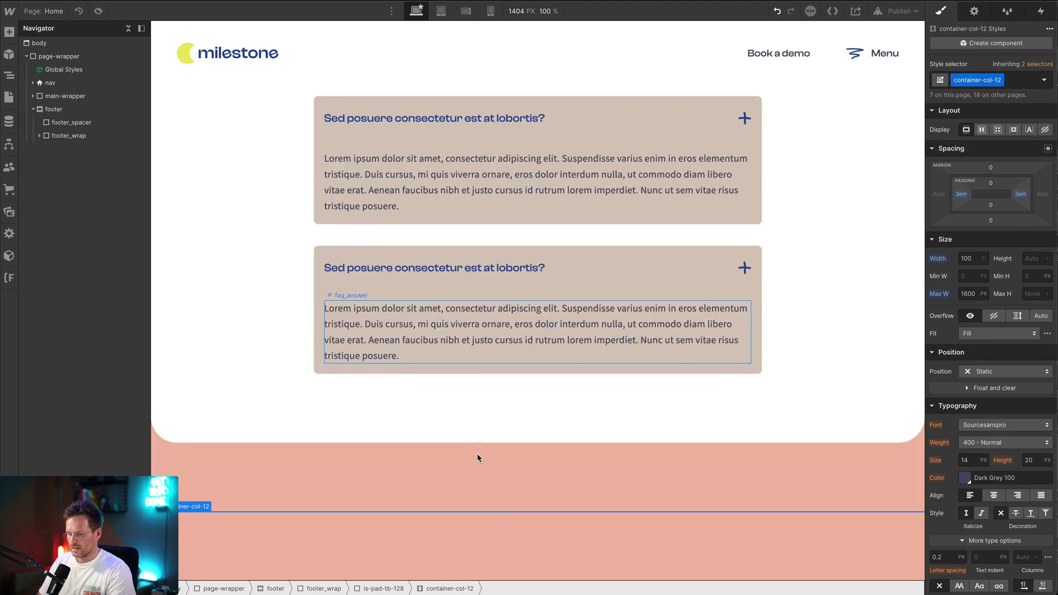
pyautogui.hotkey('ctrl', 'e')
pyautogui.write('div')
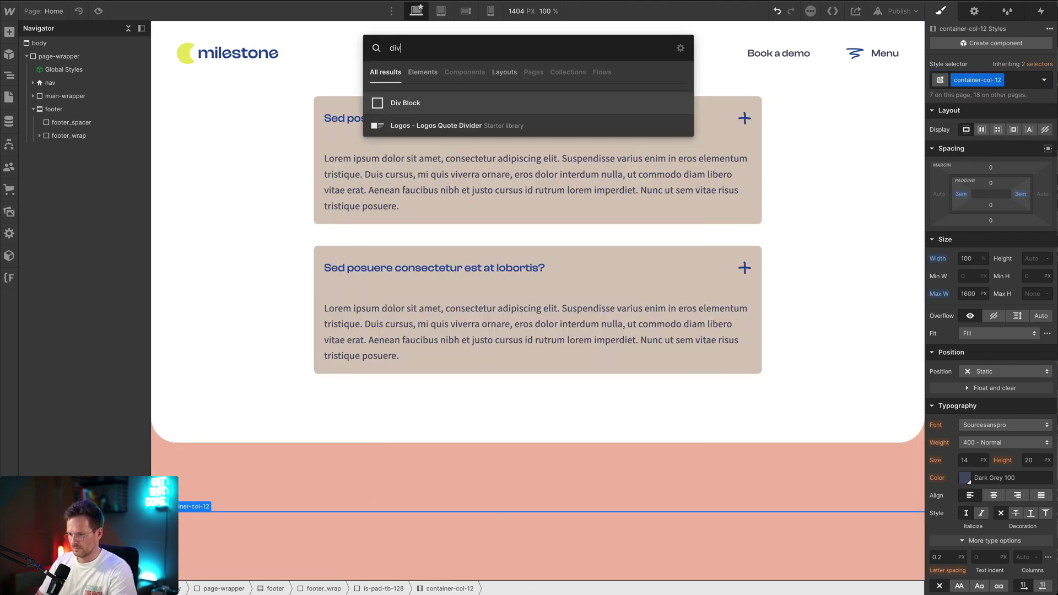
pyautogui.press('Return')
pyautogui.hotkey('ctrl', 'Return')
pyautogui.write('fppte')
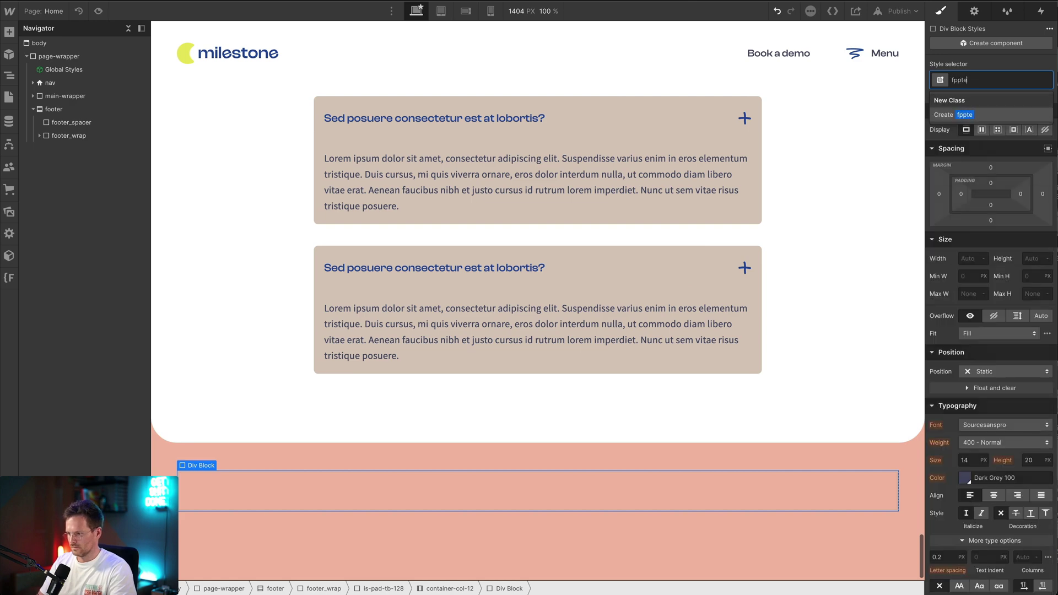
pyautogui.press('BackSpace')
pyautogui.press('BackSpace')
pyautogui.press('BackSpace')
pyautogui.press('BackSpace')
pyautogui.write('oot')
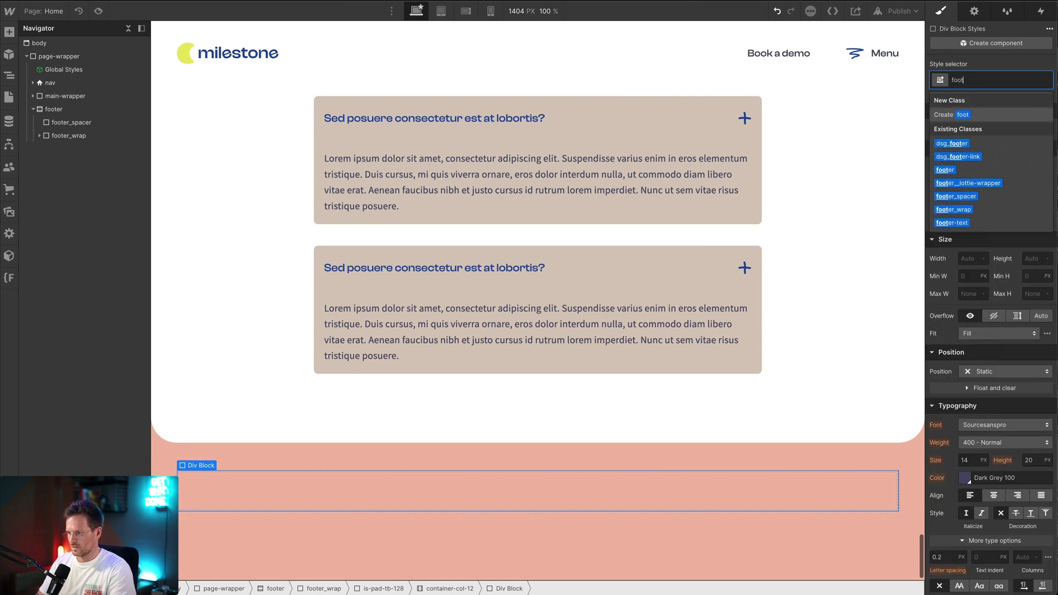
pyautogui.write('er_ine')
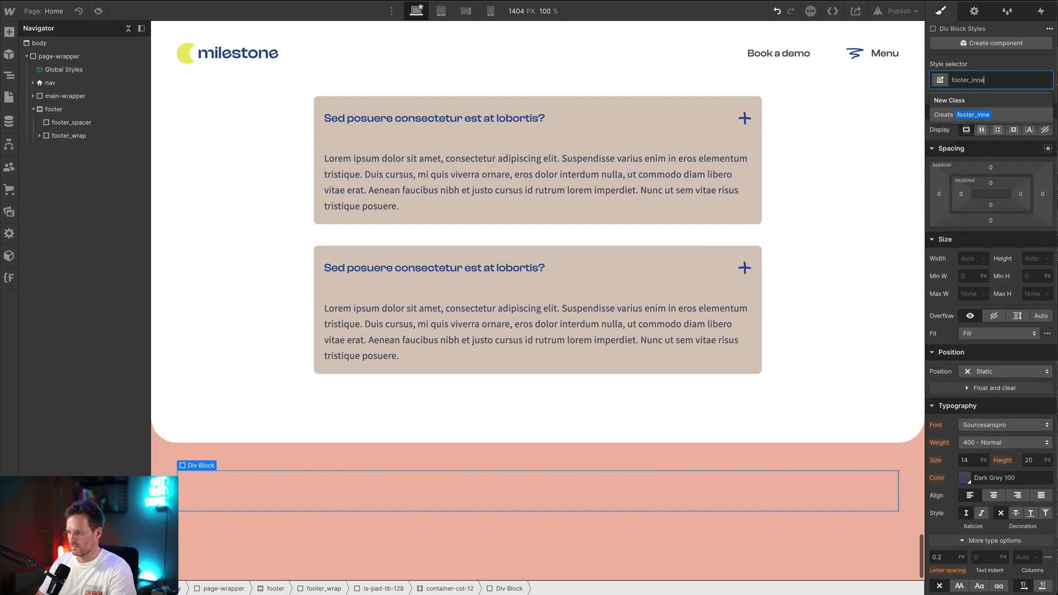
pyautogui.write('rr')
pyautogui.press('Return')
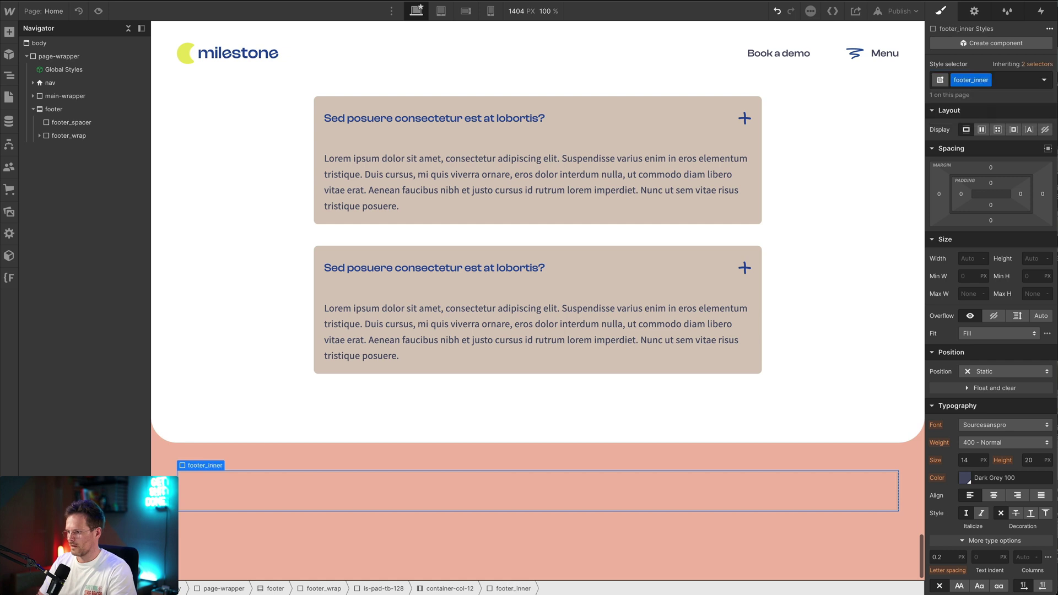
# Set footer_inner to a flex layout and add a div block with the class footer_left inside it.
pyautogui.click(982, 130)
pyautogui.hotkey('ctrl', 'e')
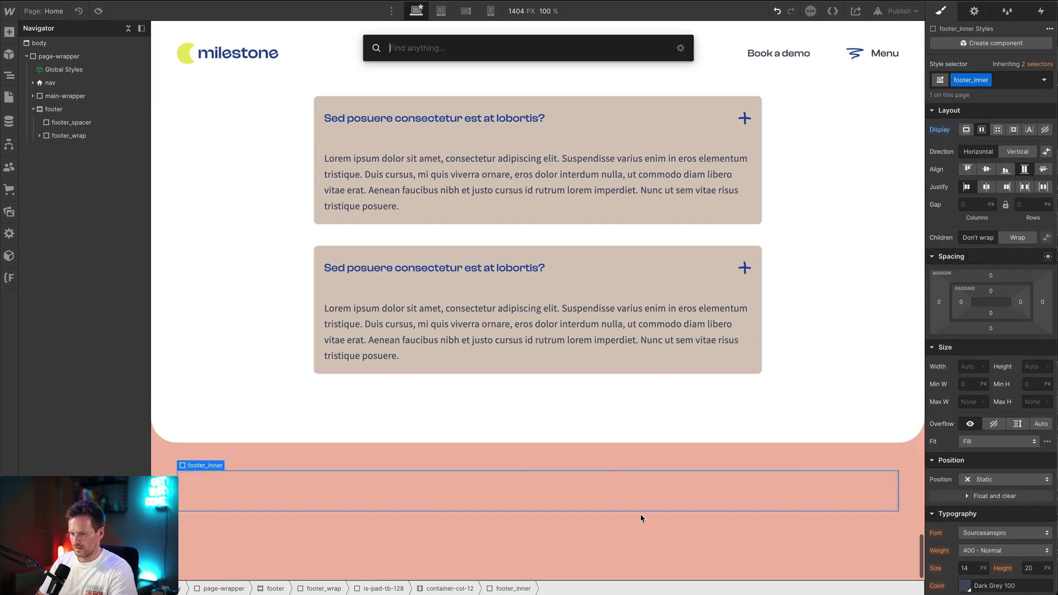
pyautogui.write('div')
pyautogui.press('Return')
pyautogui.hotkey('ctrl', 'Return')
pyautogui.write('footer_i')
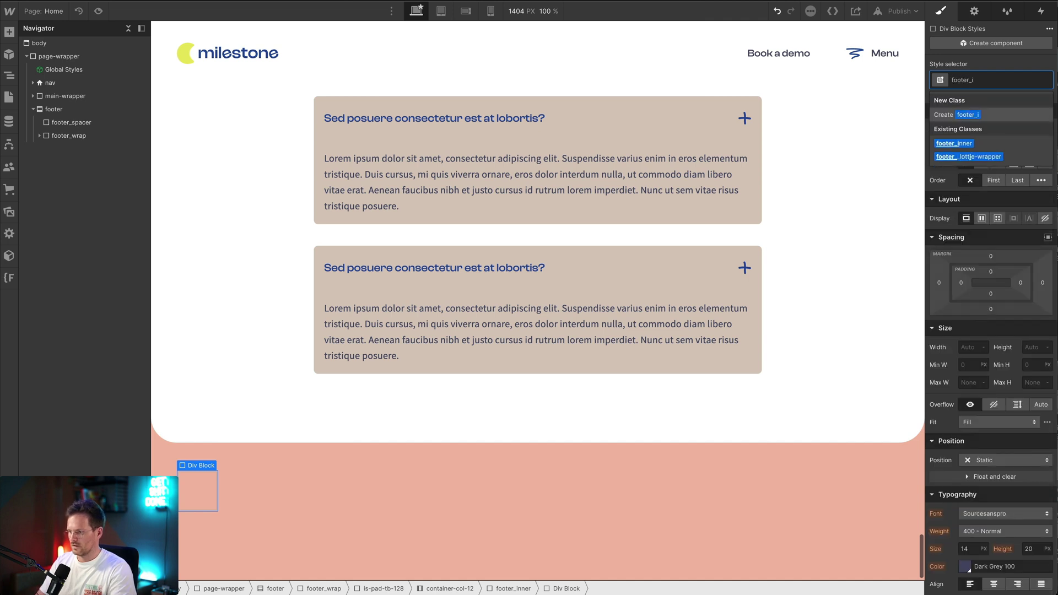
pyautogui.press('BackSpace')
pyautogui.write('left')
pyautogui.press('Return')
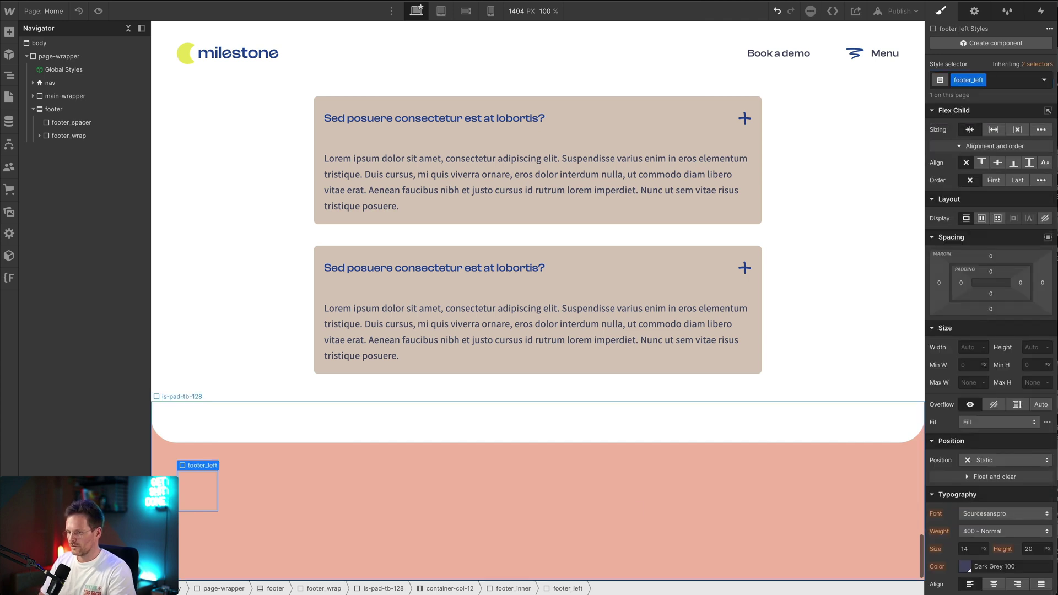
# Check the footer layout in the Figma design and add a div block with the class footer_right inside footer_inner, below footer_left.
pyautogui.hotkey('alt', 'Tab')
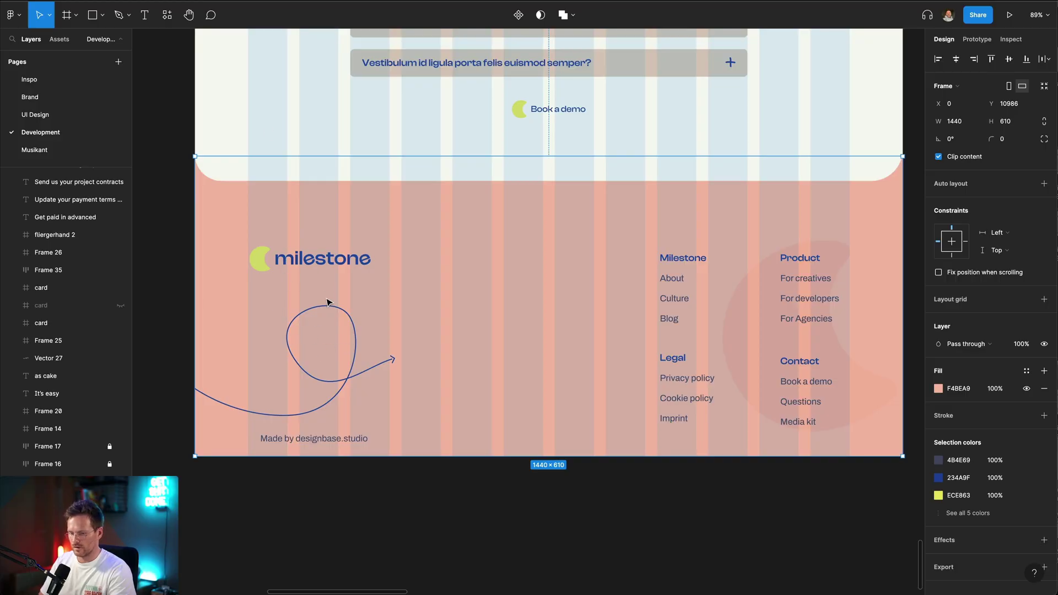
pyautogui.hotkey('alt', 'Tab')
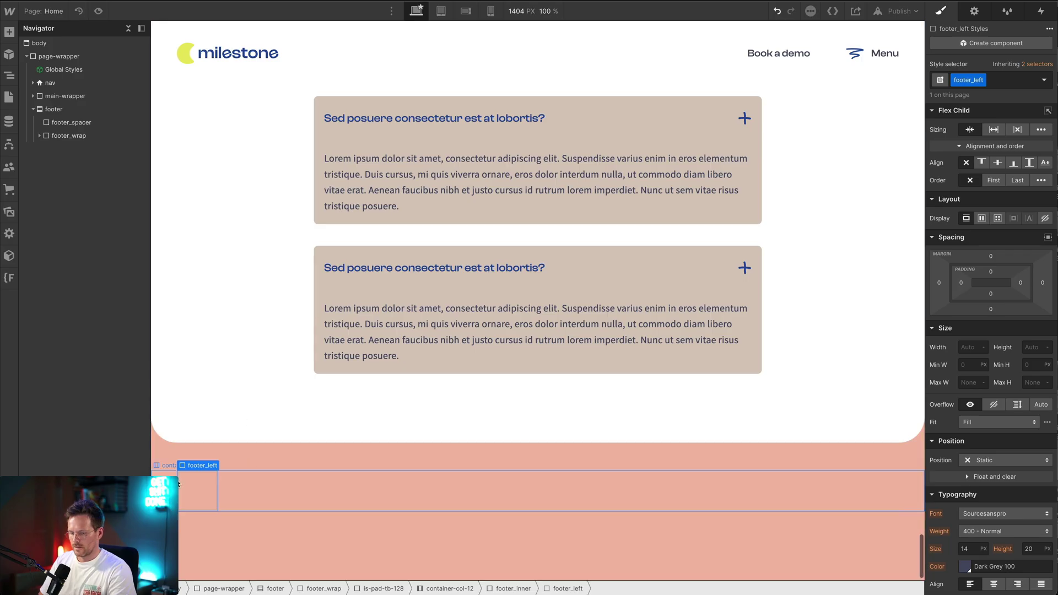
pyautogui.click(207, 491)
pyautogui.click(90, 175)
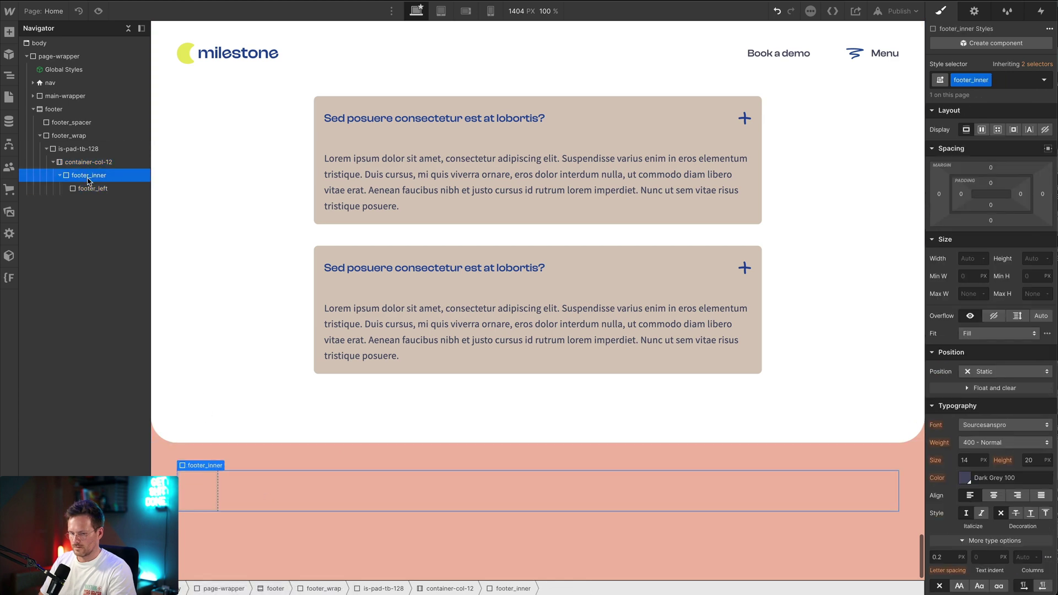
pyautogui.hotkey('ctrl', 'e')
pyautogui.write('div')
pyautogui.press('Return')
pyautogui.hotkey('ctrl', 'Return')
pyautogui.write('foot')
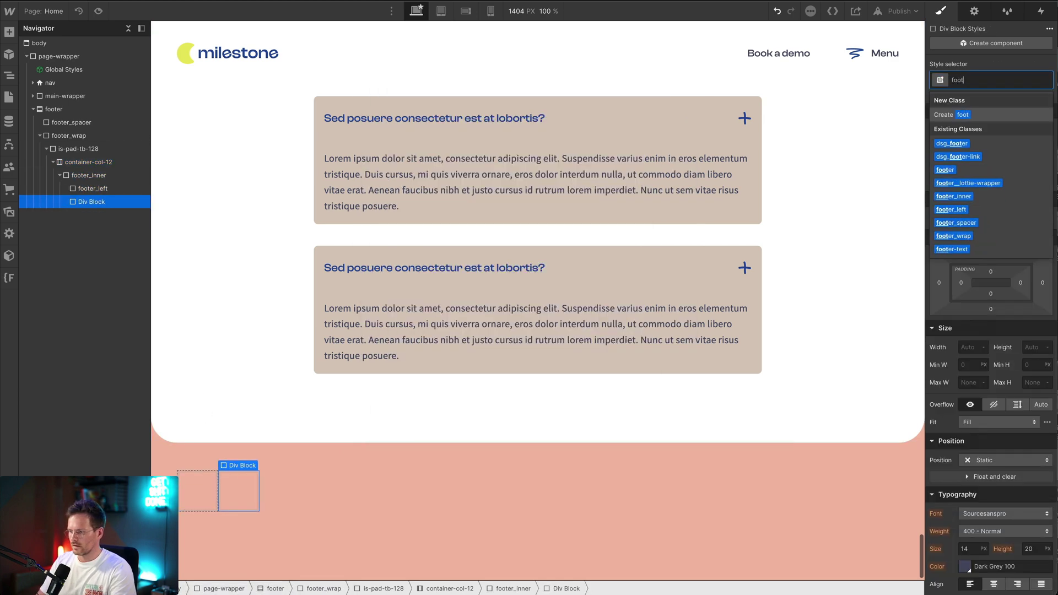
pyautogui.write('er_right')
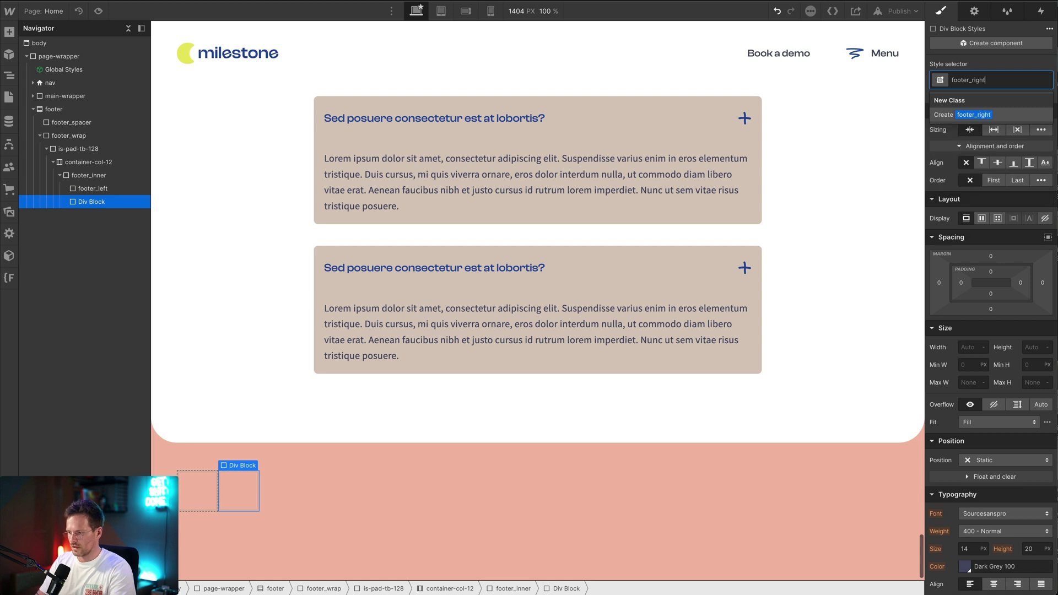
pyautogui.press('Return')
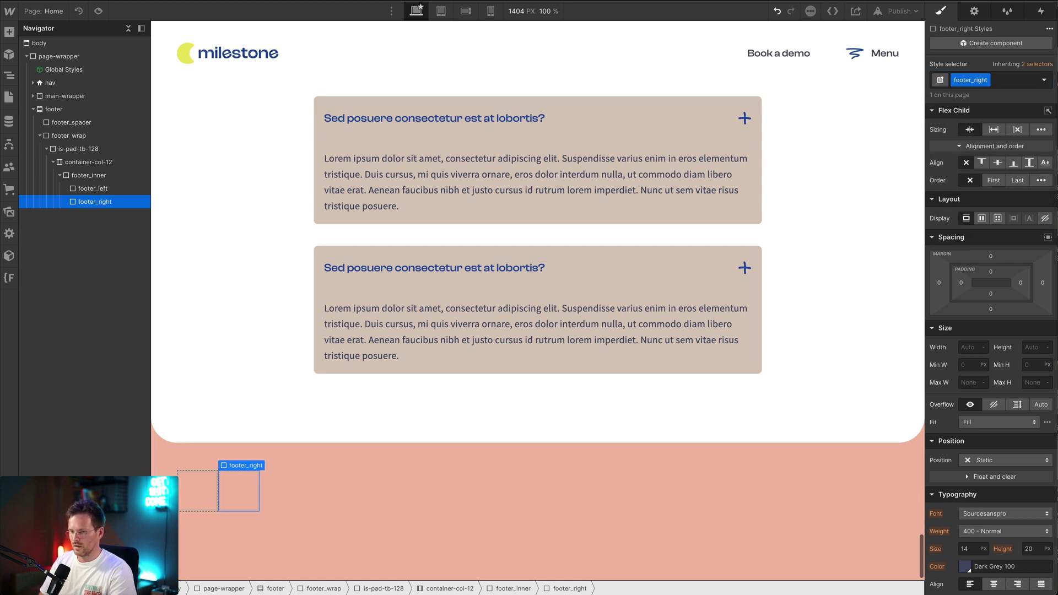
# Align footer_inner's children to the center and justify them with space between.
pyautogui.press('super+Tab')
pyautogui.click(91, 174)
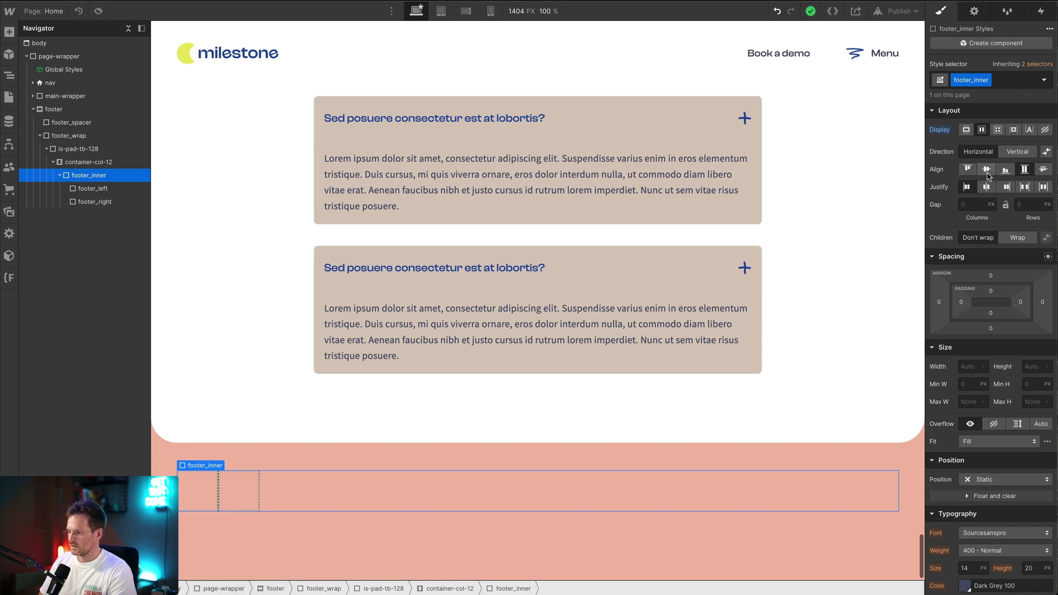
pyautogui.click(986, 169)
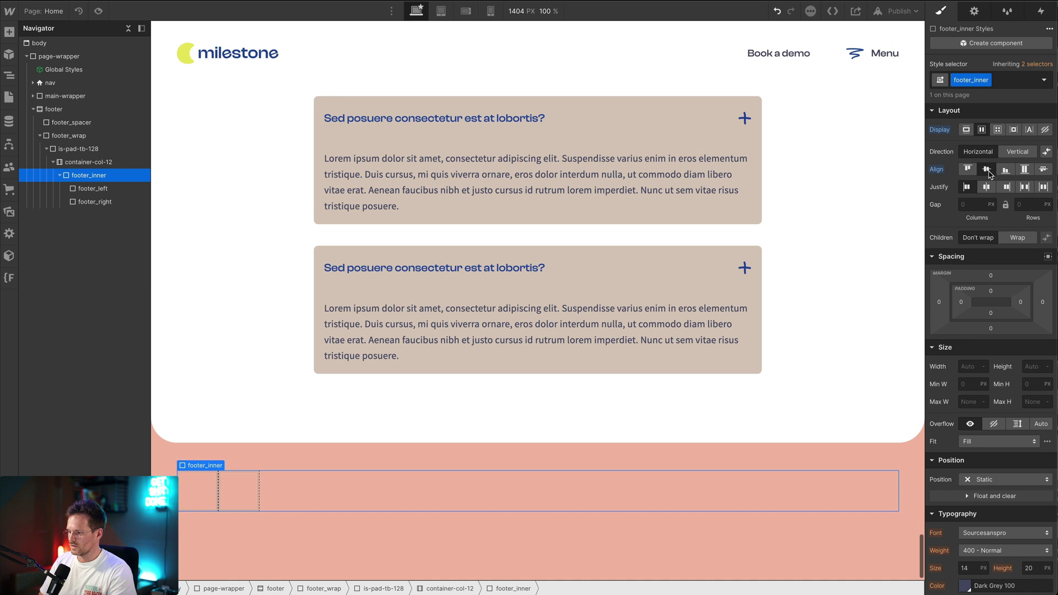
pyautogui.click(1024, 188)
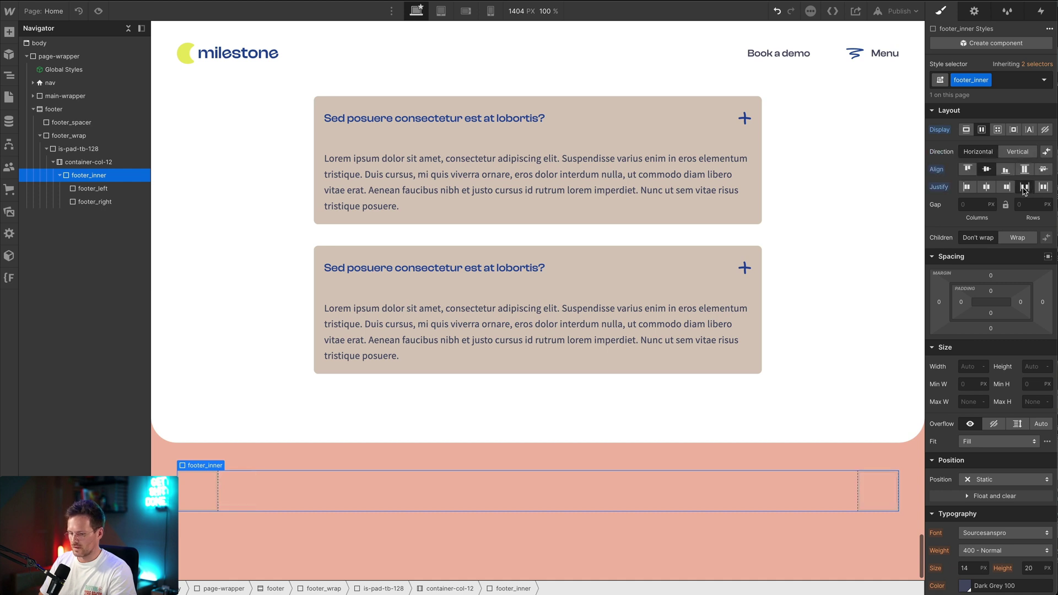
pyautogui.click(192, 488)
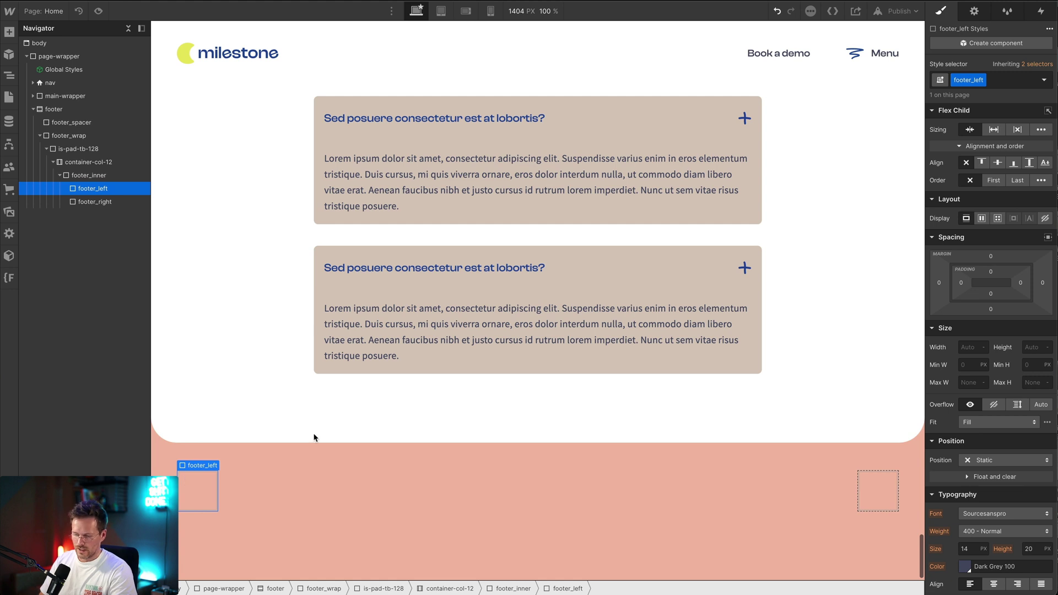
pyautogui.click(849, 489)
pyautogui.click(867, 490)
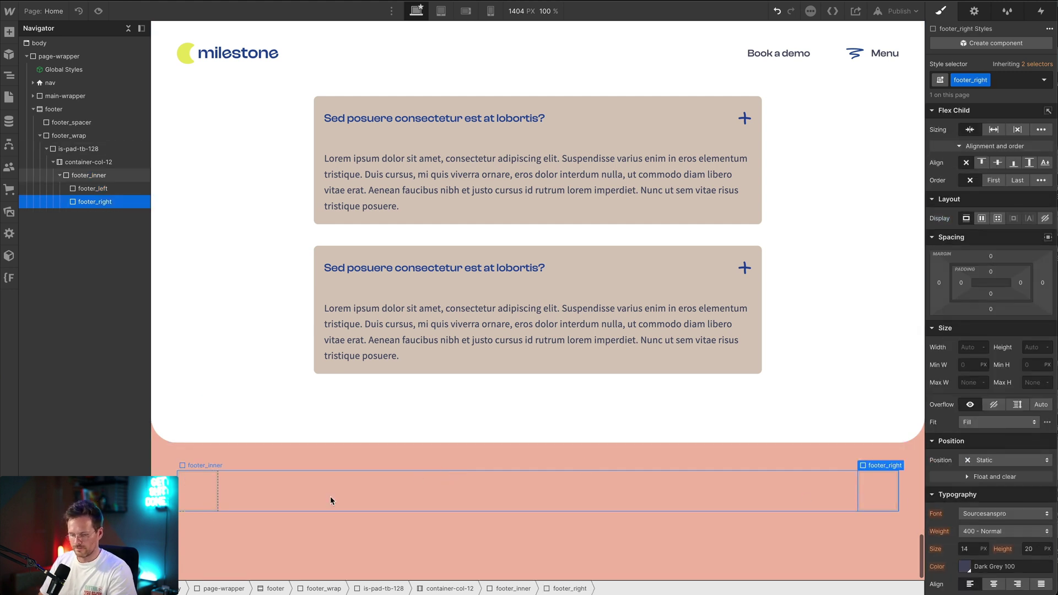
pyautogui.scroll(-1, 329, 496)
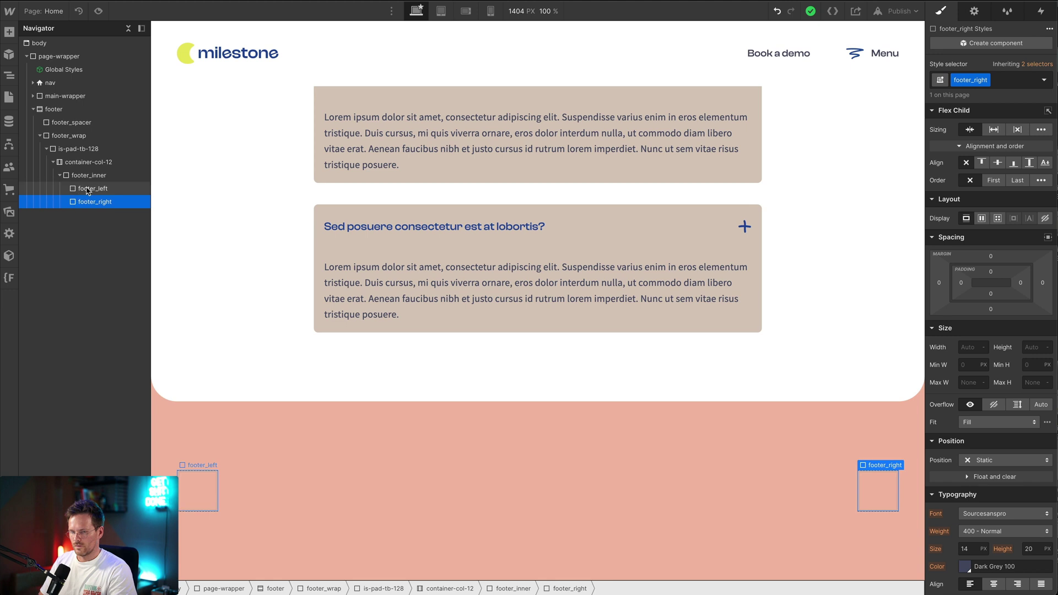
# Add an image element inside footer_left and select it.
pyautogui.click(87, 189)
pyautogui.hotkey('ctrl', 'k')
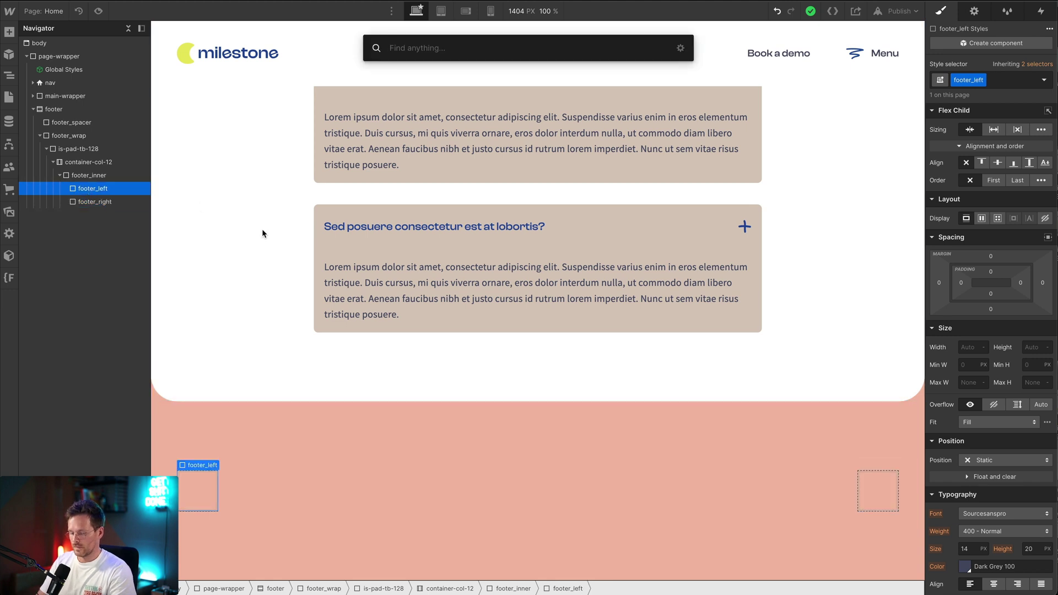
pyautogui.write('image')
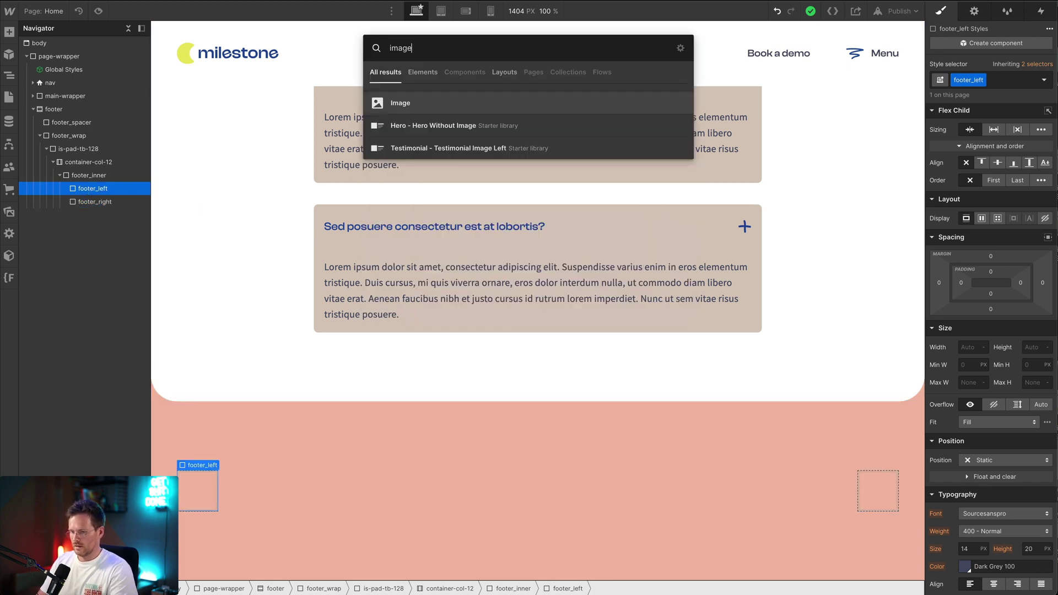
pyautogui.press('Return')
pyautogui.click(394, 546)
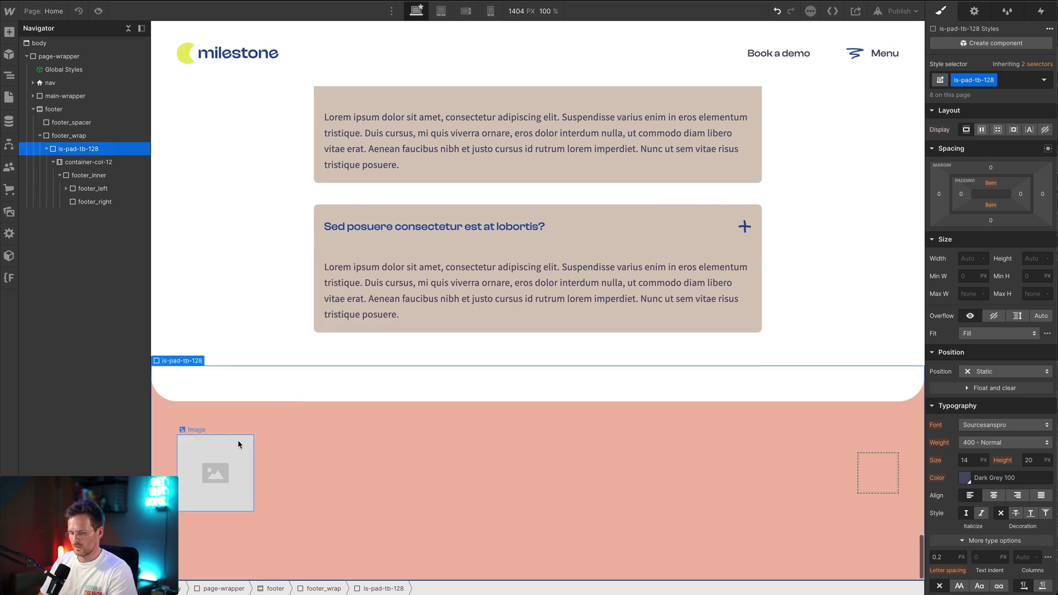
pyautogui.click(211, 65)
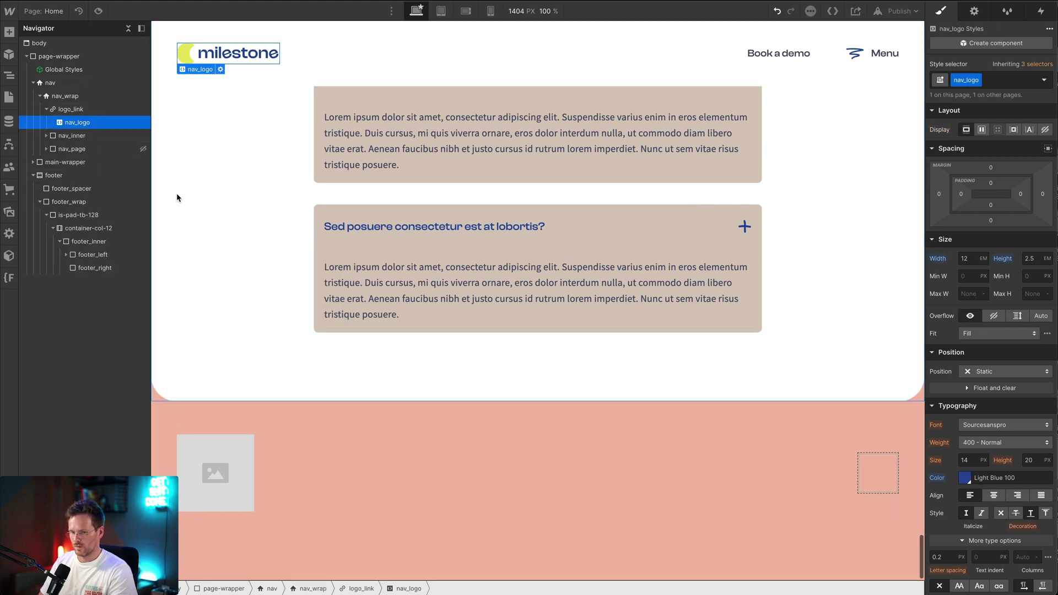
pyautogui.click(228, 464)
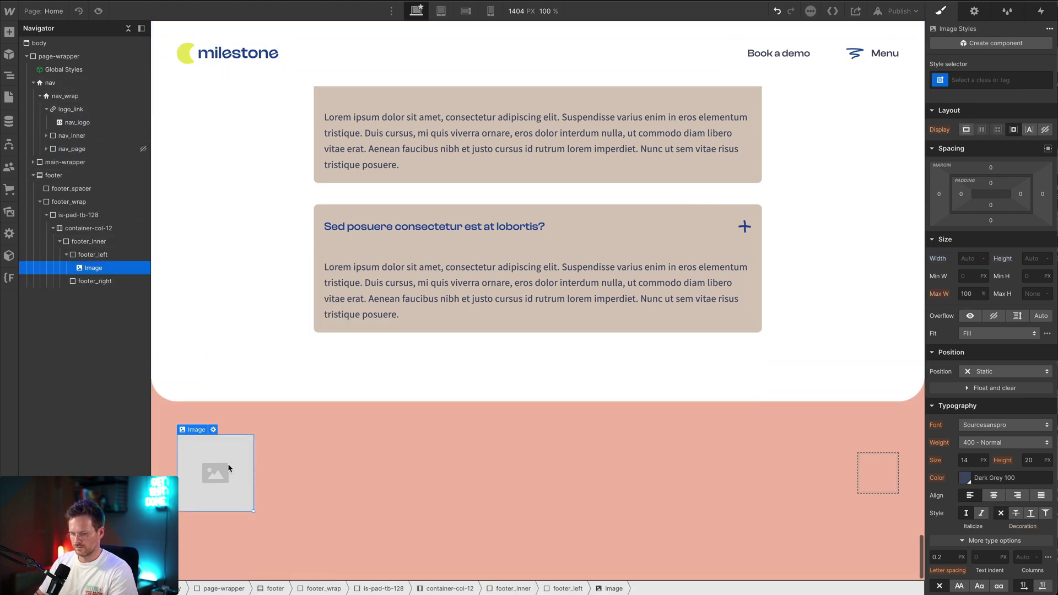
# Replace the image in footer_left with the copied nav_logo embed.
pyautogui.press('Delete')
pyautogui.click(227, 464)
pyautogui.hotkey('ctrl', 'v')
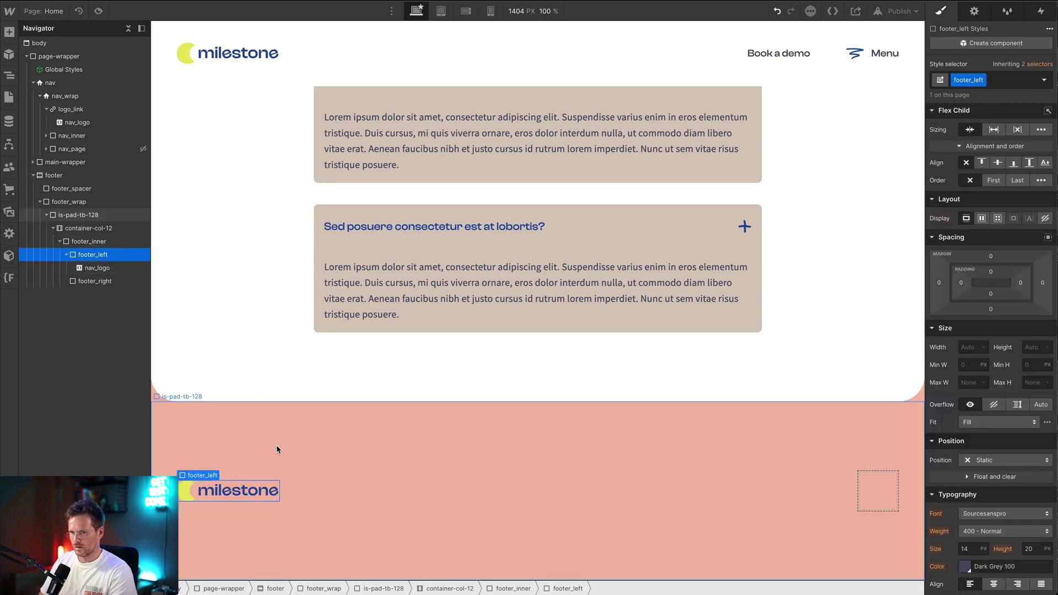
# Switch to Figma and copy the looping arrow below the footer's milestone logo as SVG.
pyautogui.press('super+Tab')
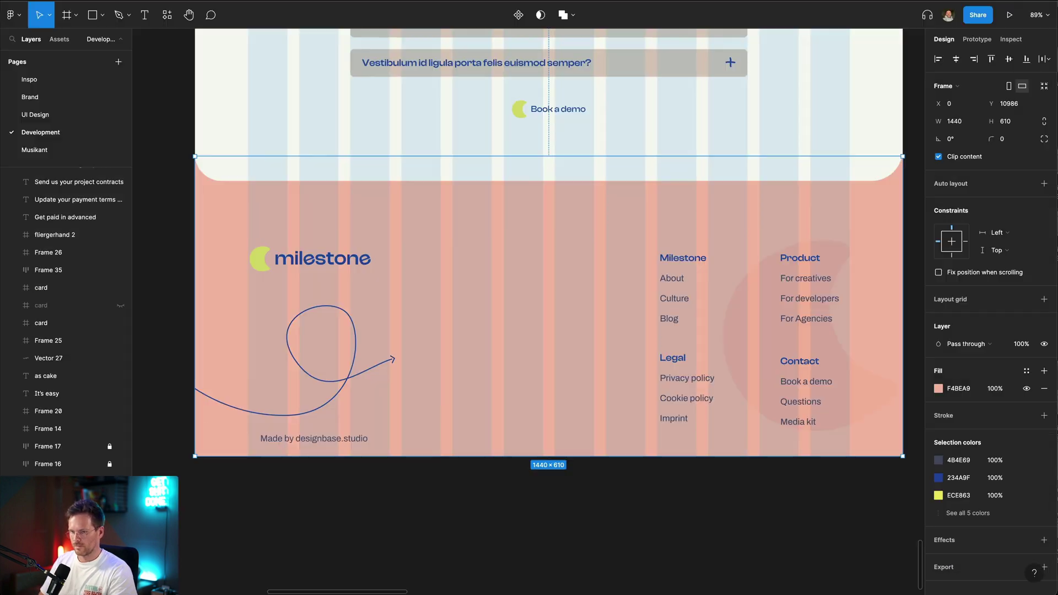
pyautogui.click(296, 361)
pyautogui.rightClick(298, 364)
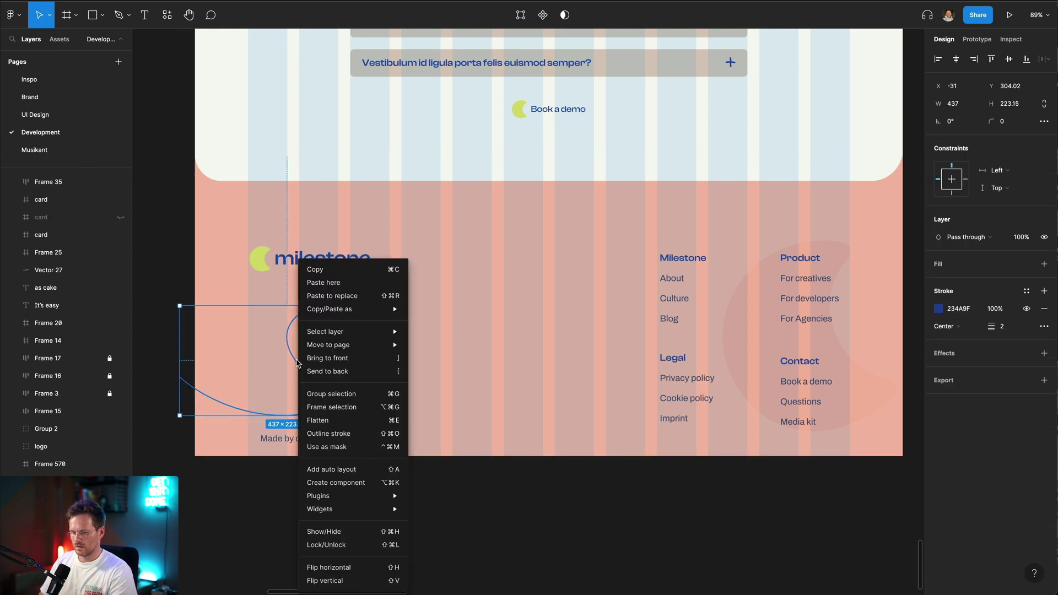
pyautogui.moveTo(373, 309)
pyautogui.click(468, 331)
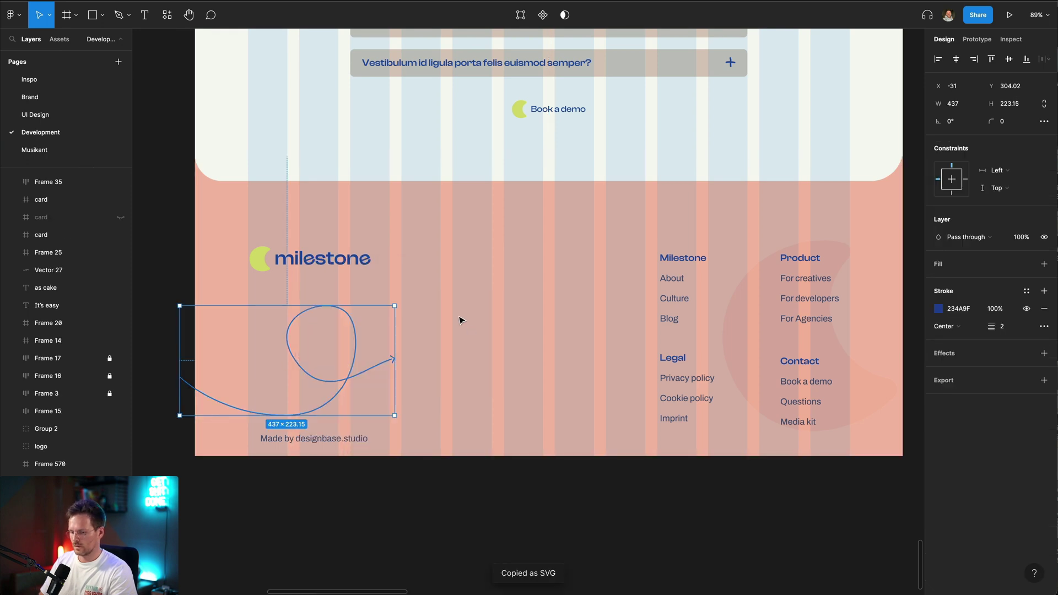
# Switch back to Webflow and set footer_left's position to Relative.
pyautogui.press('super+Tab')
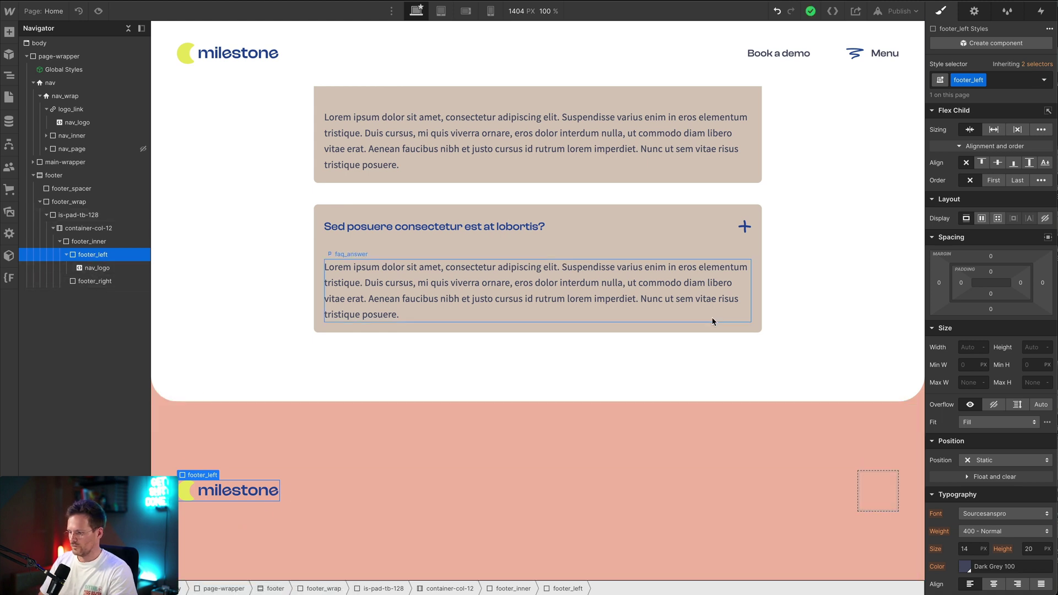
pyautogui.click(991, 457)
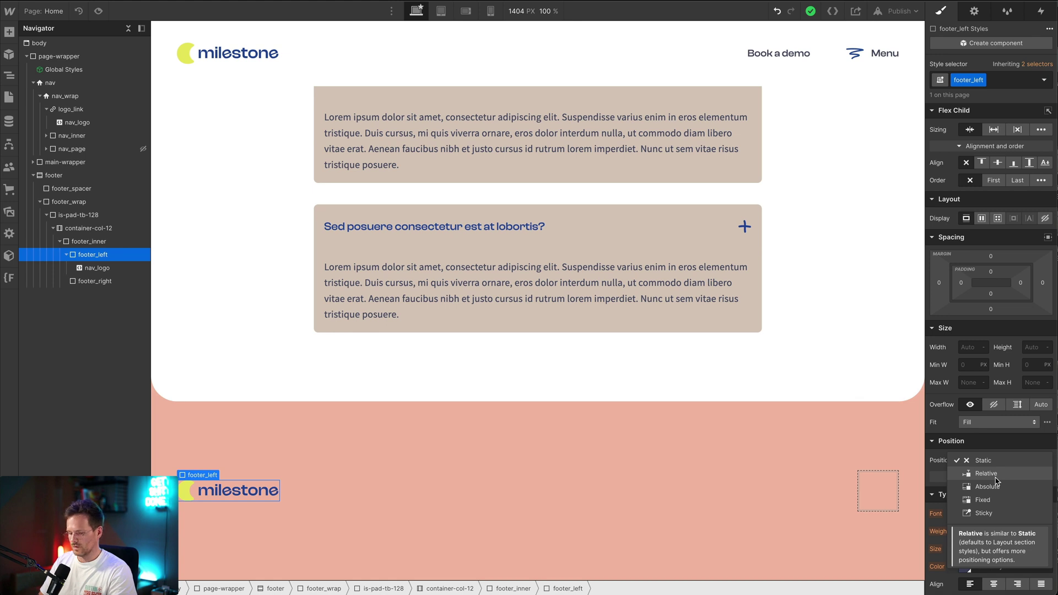
pyautogui.click(995, 476)
# Add an Embed inside footer_left with the copied arrow SVG, remove its width and height attributes, and save the code.
pyautogui.press('super+k')
pyautogui.write('emb')
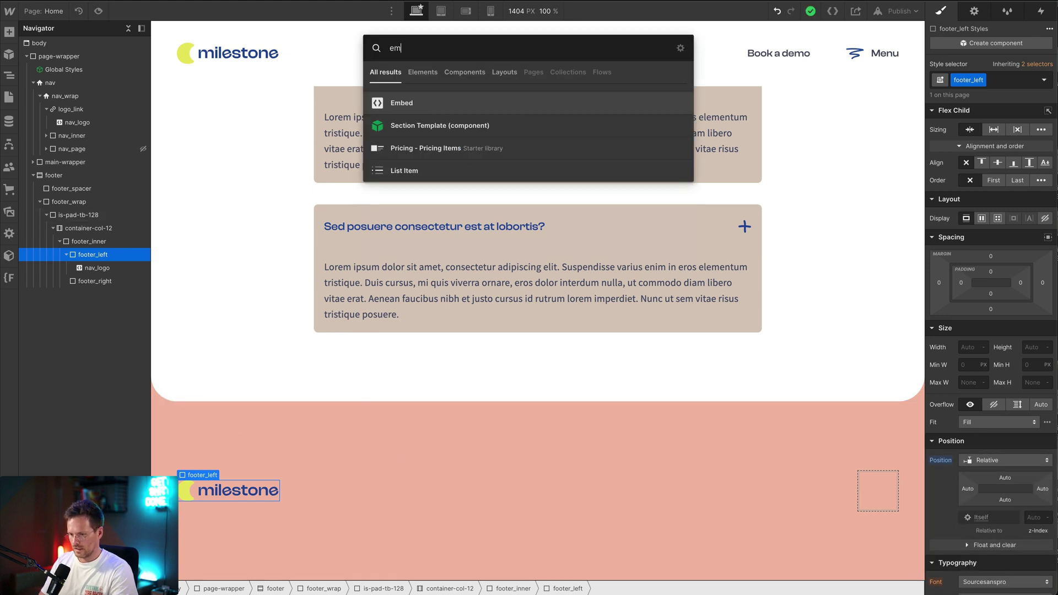
pyautogui.press('Return')
pyautogui.press('super+v')
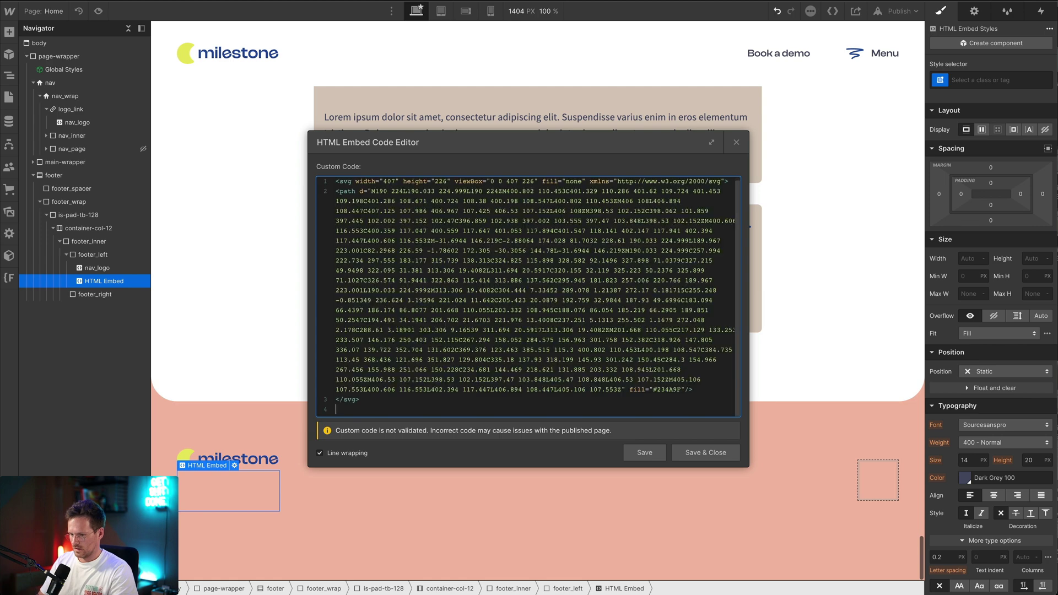
pyautogui.moveTo(452, 182); pyautogui.dragTo(357, 185)
pyautogui.press('BackSpace')
pyautogui.press('BackSpace')
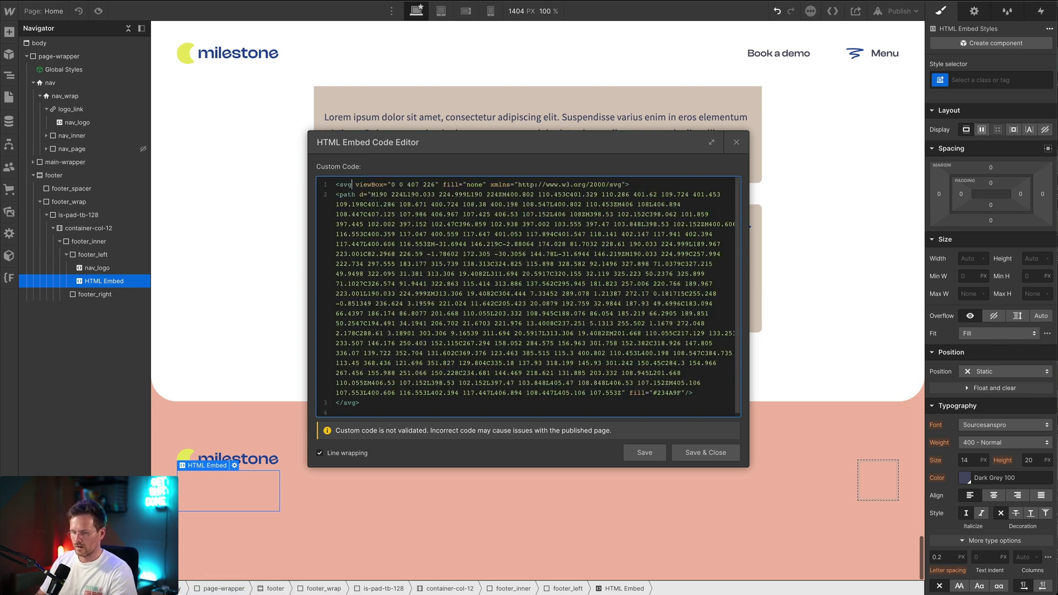
pyautogui.click(693, 454)
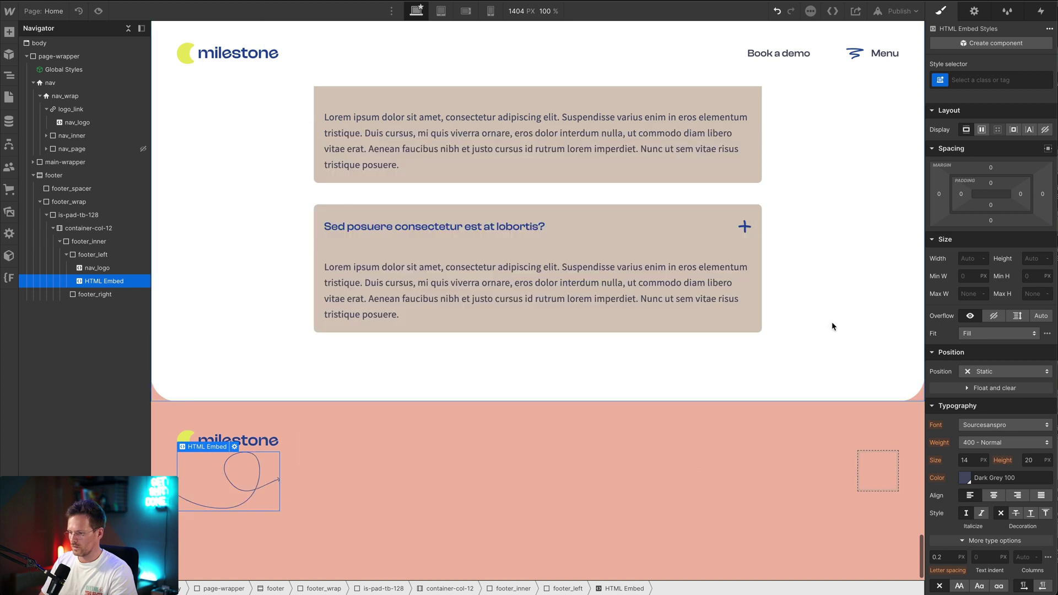
# Give the arrow's HTML Embed the new class footer_arrow.
pyautogui.click(966, 260)
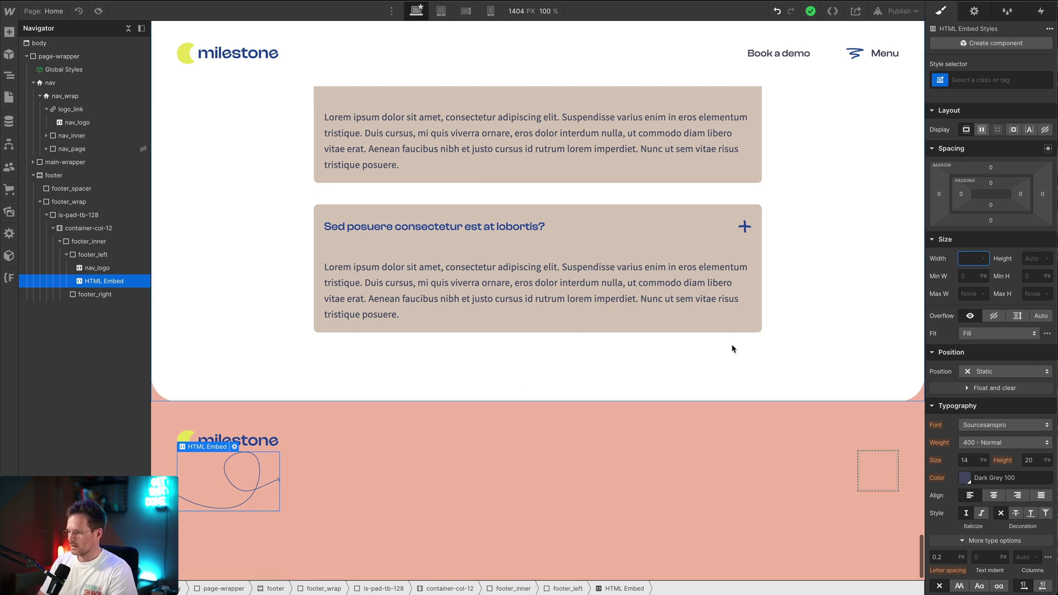
pyautogui.click(973, 80)
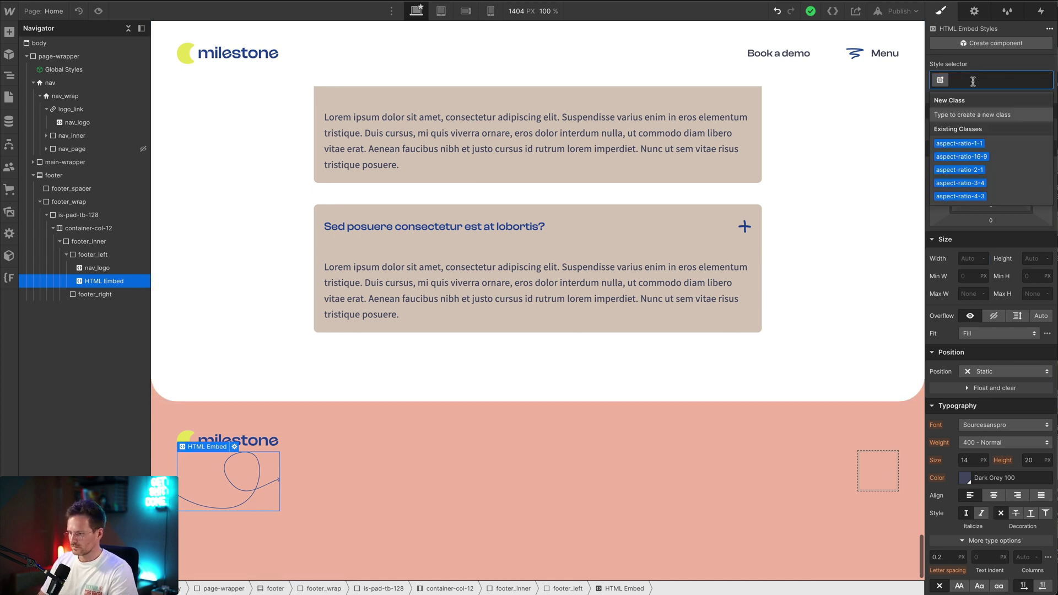
pyautogui.write('footer')
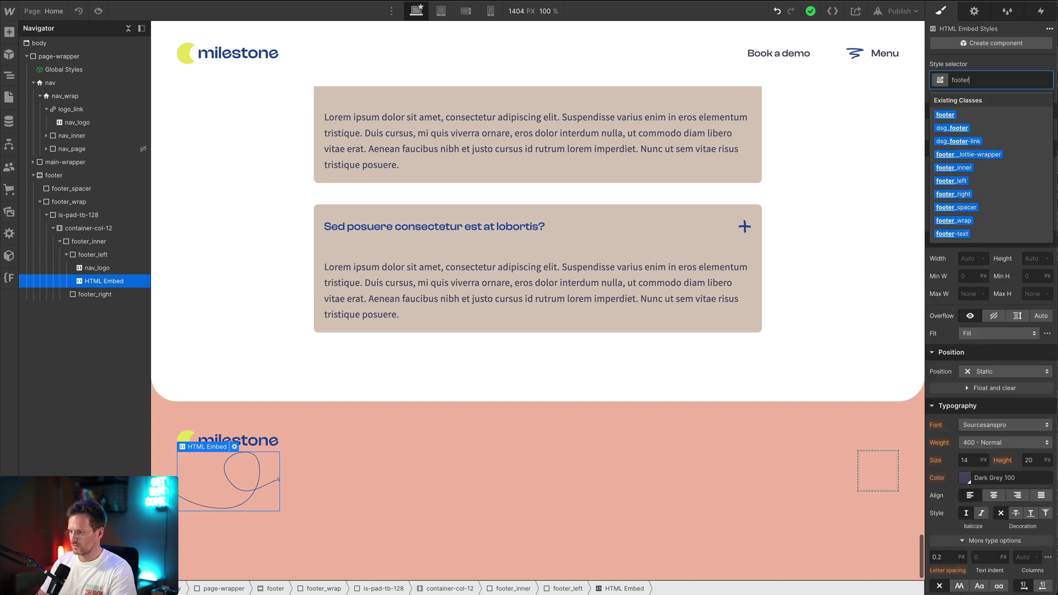
pyautogui.write('_arrow')
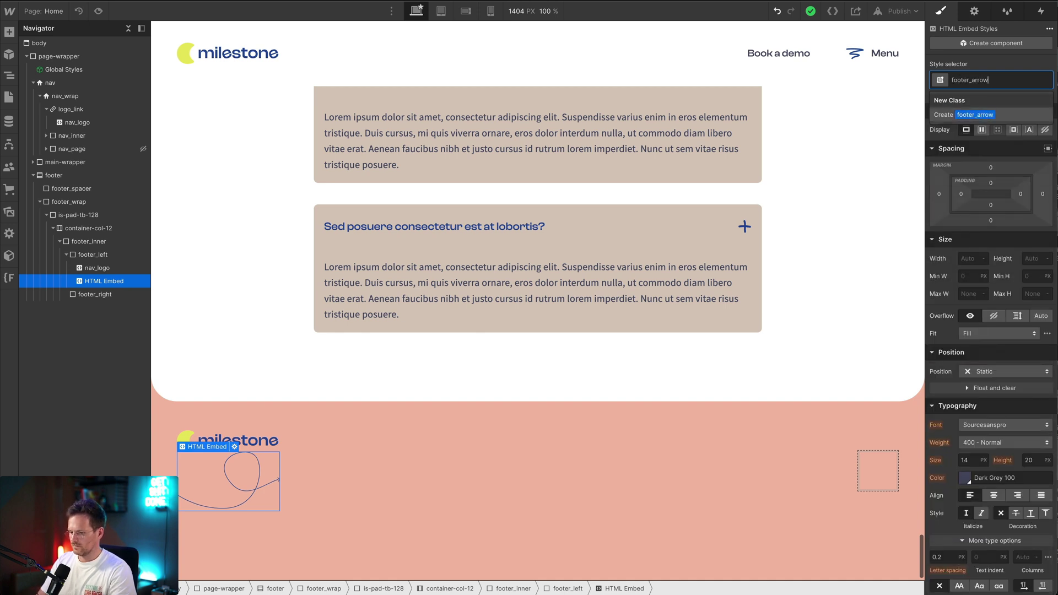
pyautogui.press('Return')
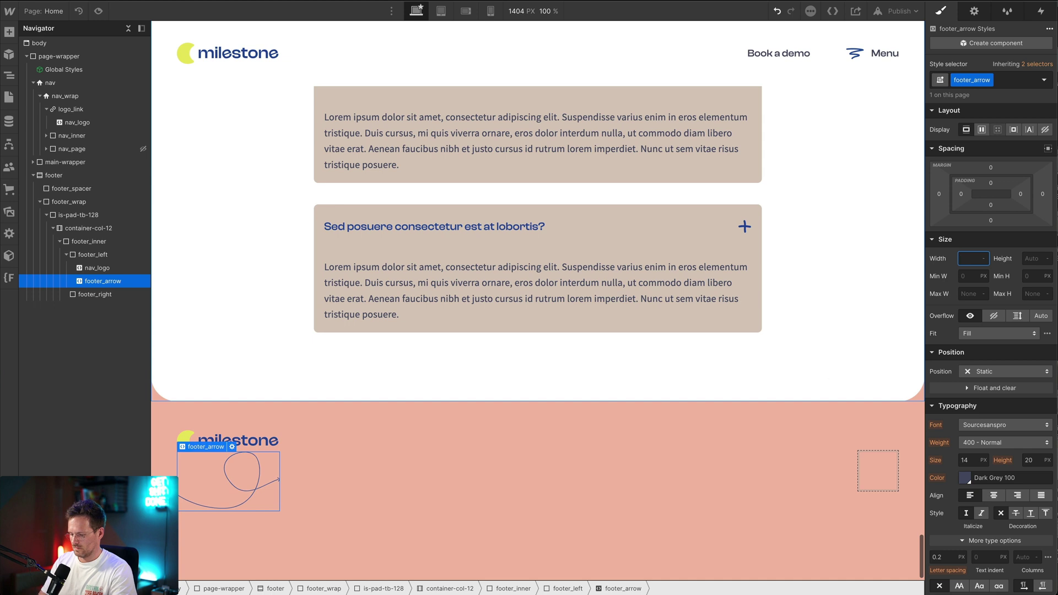
# Set footer_arrow's width to 29 em.
pyautogui.press('Return')
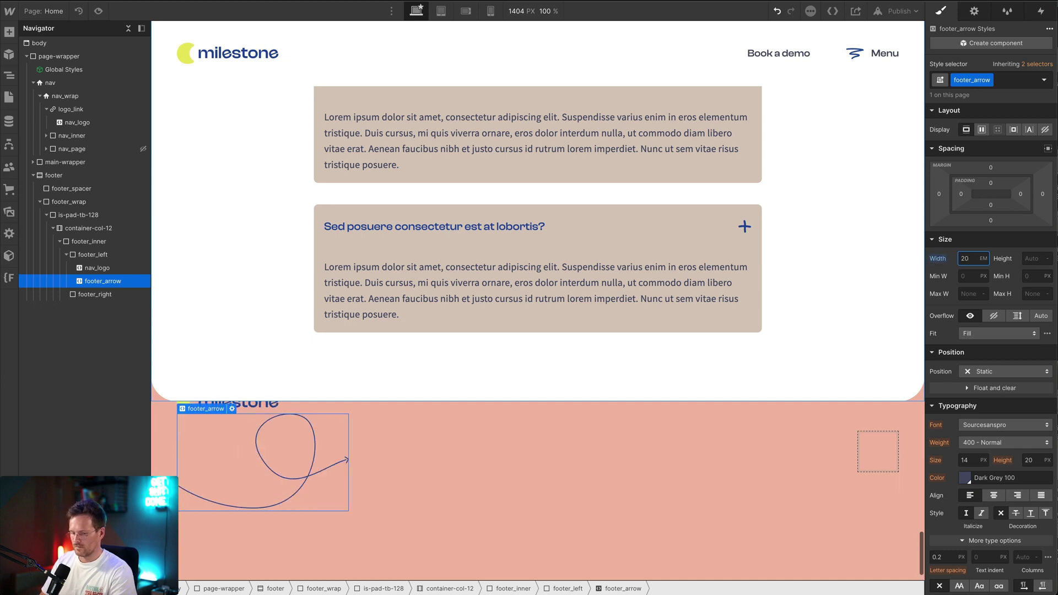
pyautogui.press('Up')
pyautogui.press('Up')
pyautogui.press('Up')
pyautogui.press('Up')
pyautogui.press('Up')
pyautogui.press('Up')
pyautogui.press('Up')
pyautogui.press('Up')
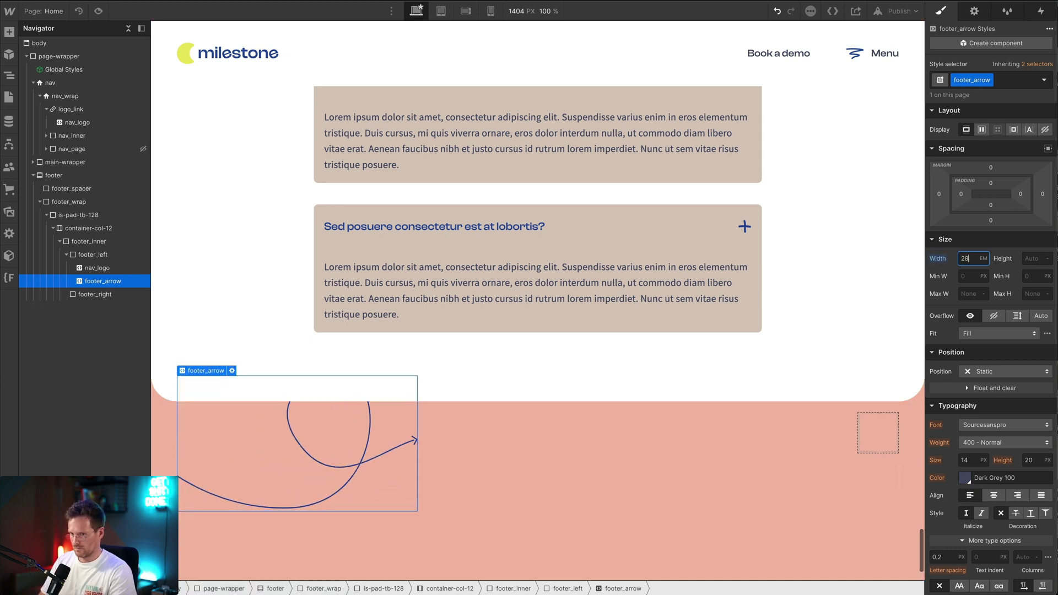
pyautogui.press('Up')
pyautogui.scroll(1, 593, 417)
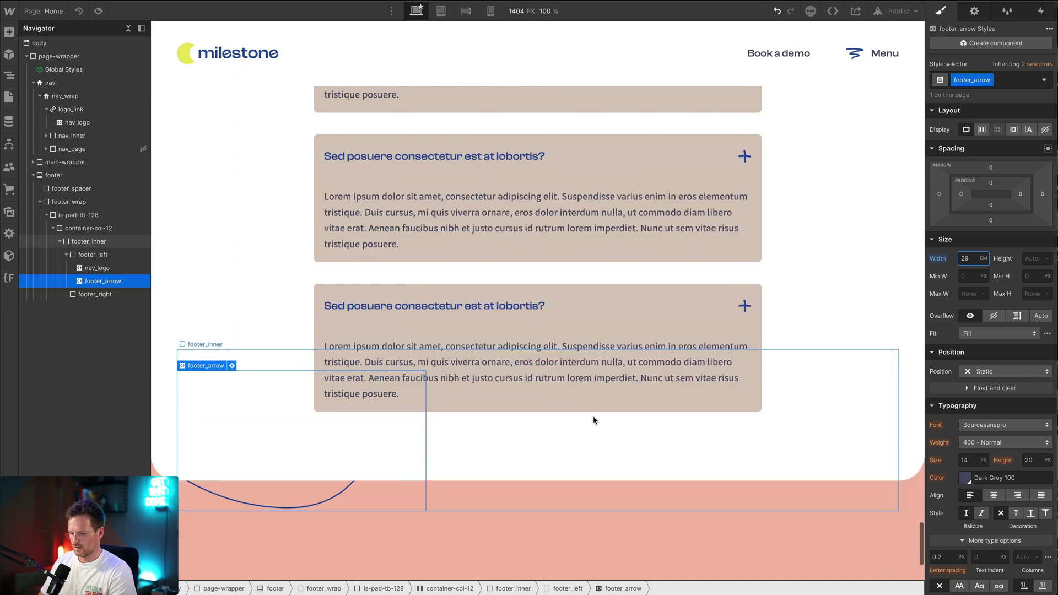
pyautogui.scroll(-3, 594, 418)
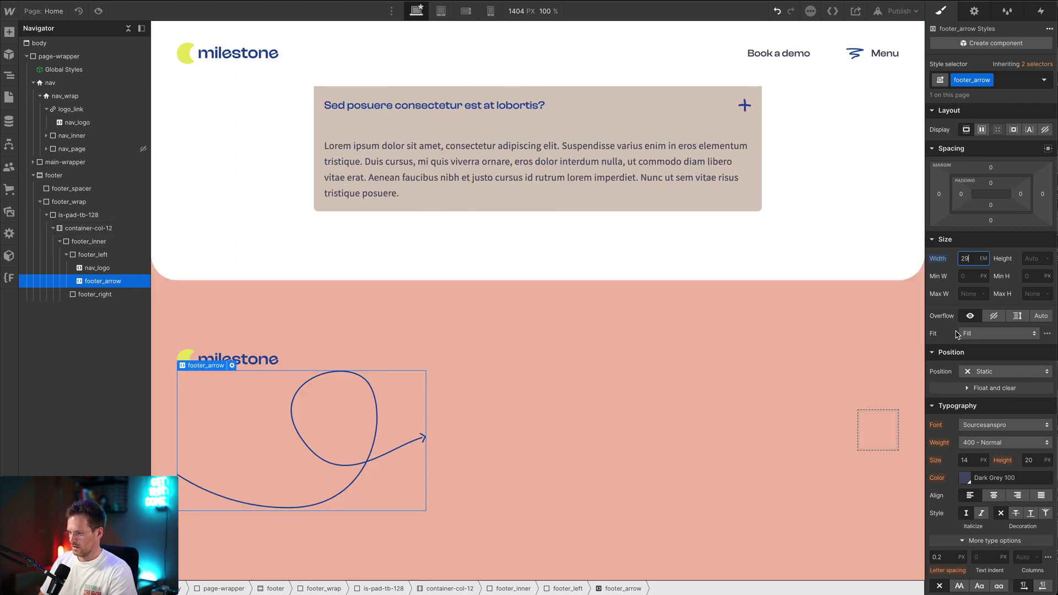
# Position footer_arrow absolutely, compare its placement with the Figma design, and anchor it to the bottom left of footer_left.
pyautogui.click(1003, 371)
pyautogui.click(986, 398)
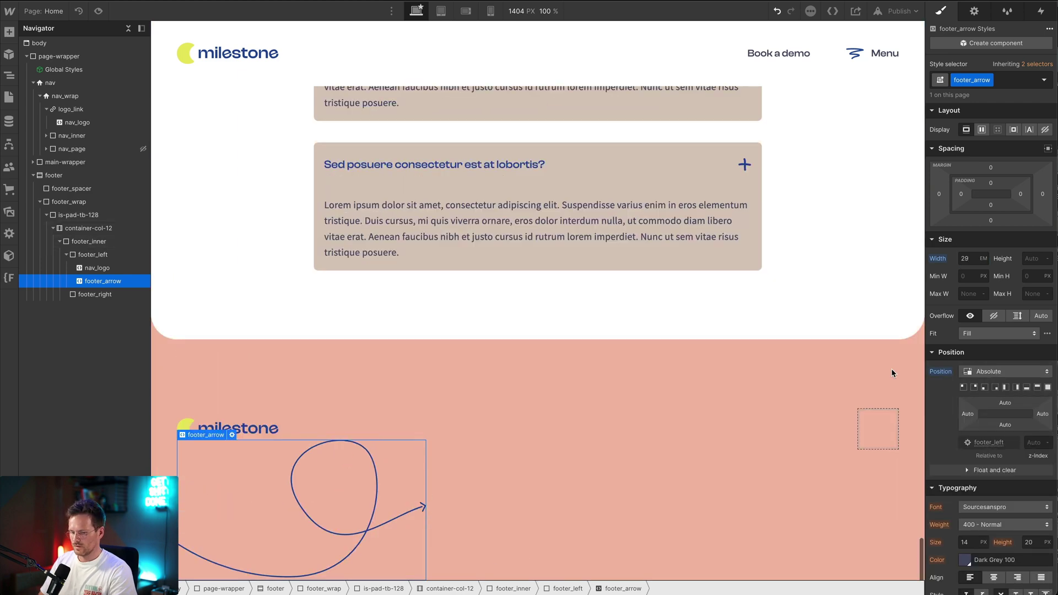
pyautogui.press('super+Tab')
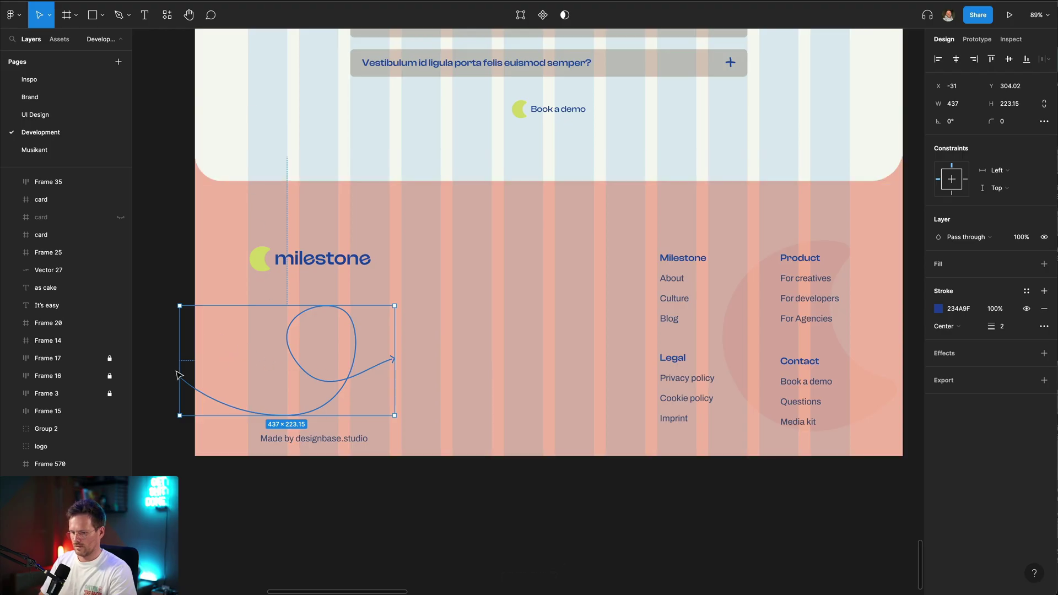
pyautogui.press('super+Tab')
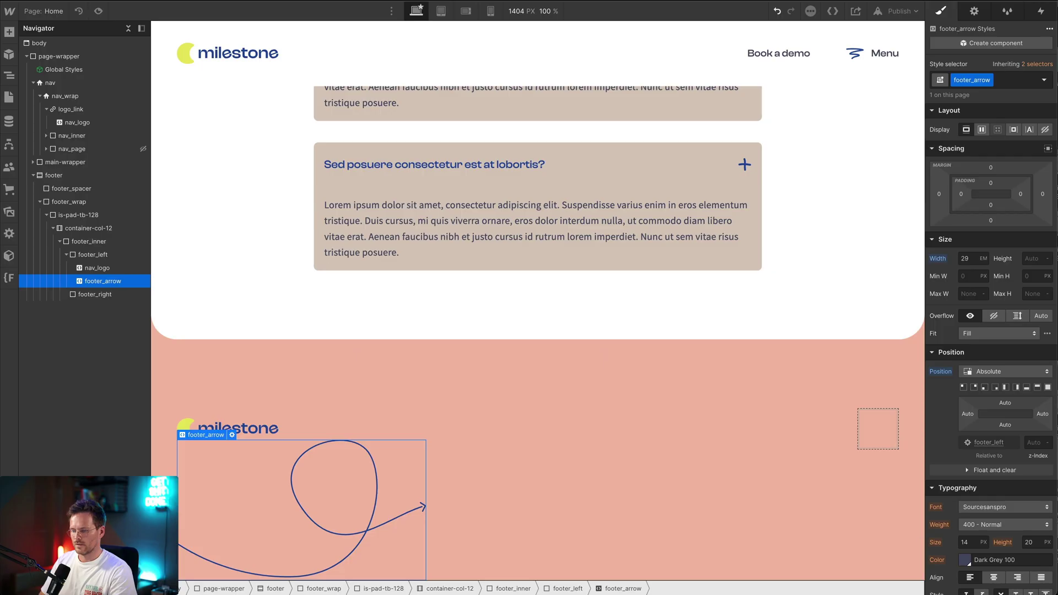
pyautogui.scroll(-2, 978, 514)
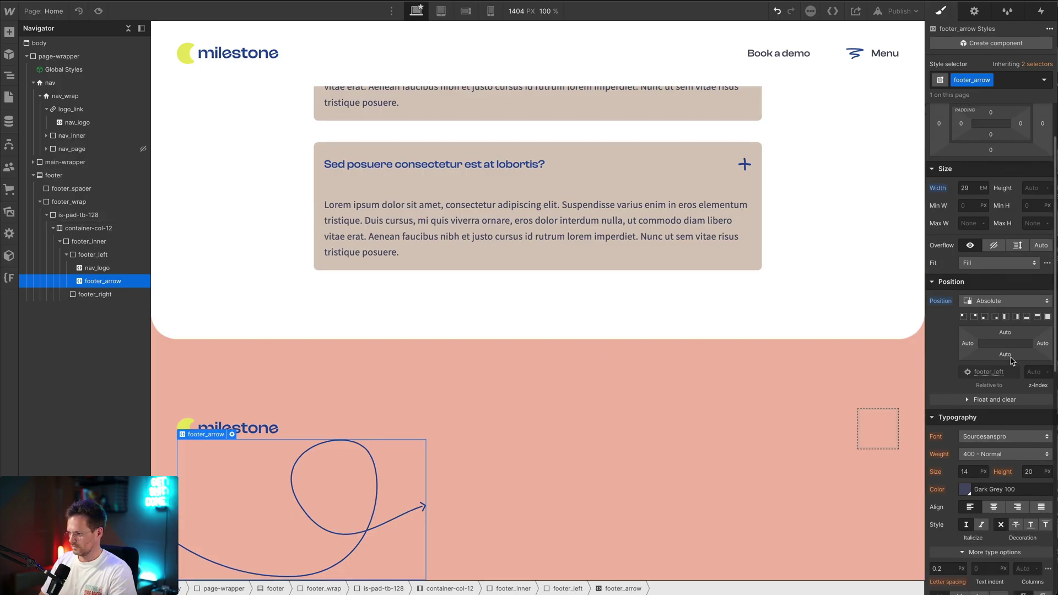
pyautogui.click(985, 318)
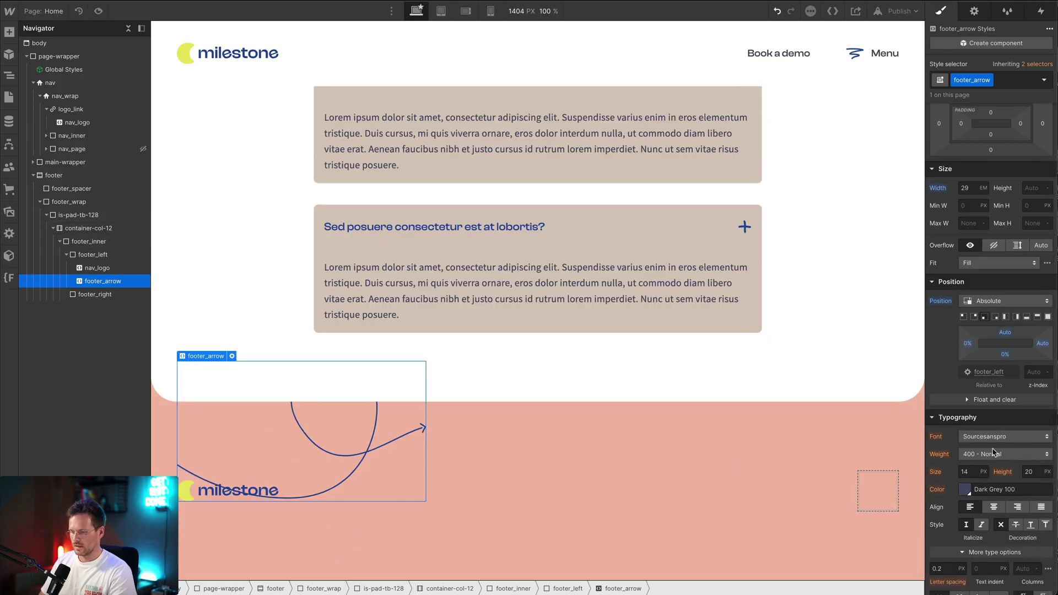
# Shift footer_arrow down below the logo with a bottom offset of -19.4em.
pyautogui.click(1004, 355)
pyautogui.write('-')
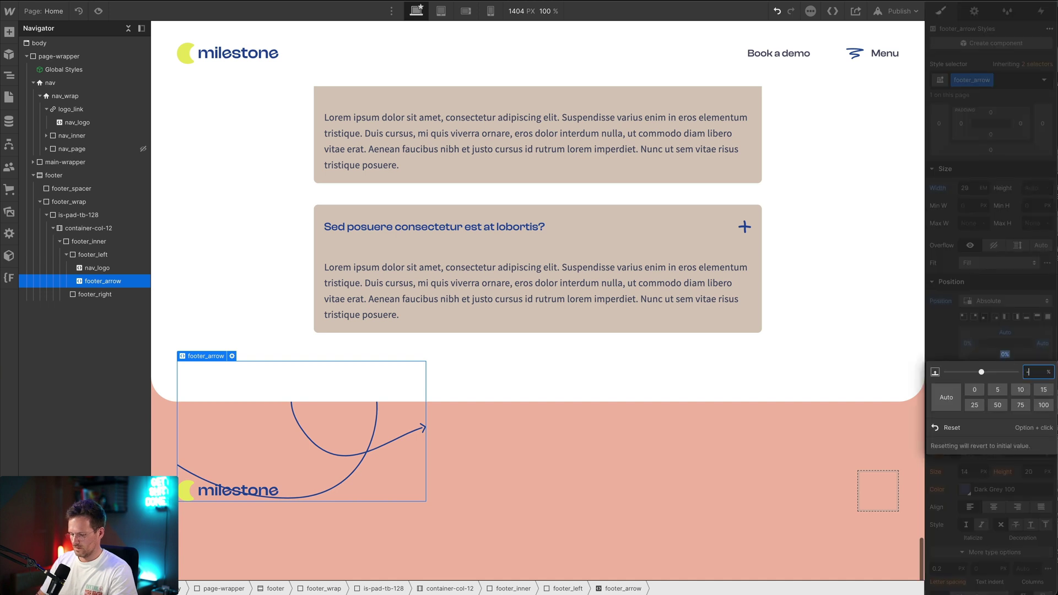
pyautogui.write('12em')
pyautogui.press('Return')
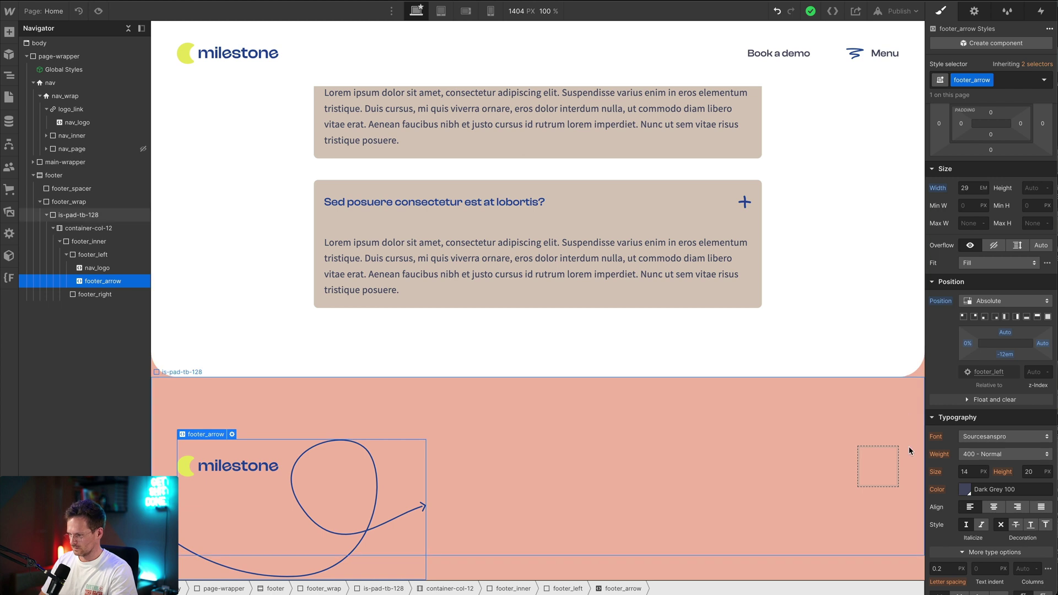
pyautogui.moveTo(1007, 356); pyautogui.dragTo(987, 340)
# Set footer_arrow's left offset to -8.3em, comparing its horizontal placement with the Figma design.
pyautogui.scroll(-3, 988, 339)
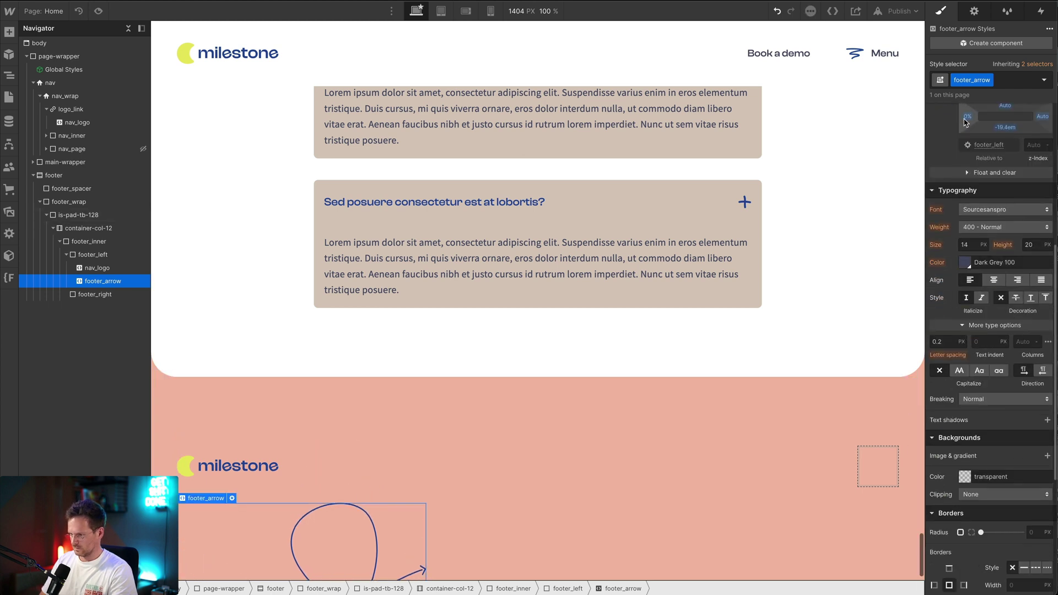
pyautogui.click(965, 116)
pyautogui.write('-10em')
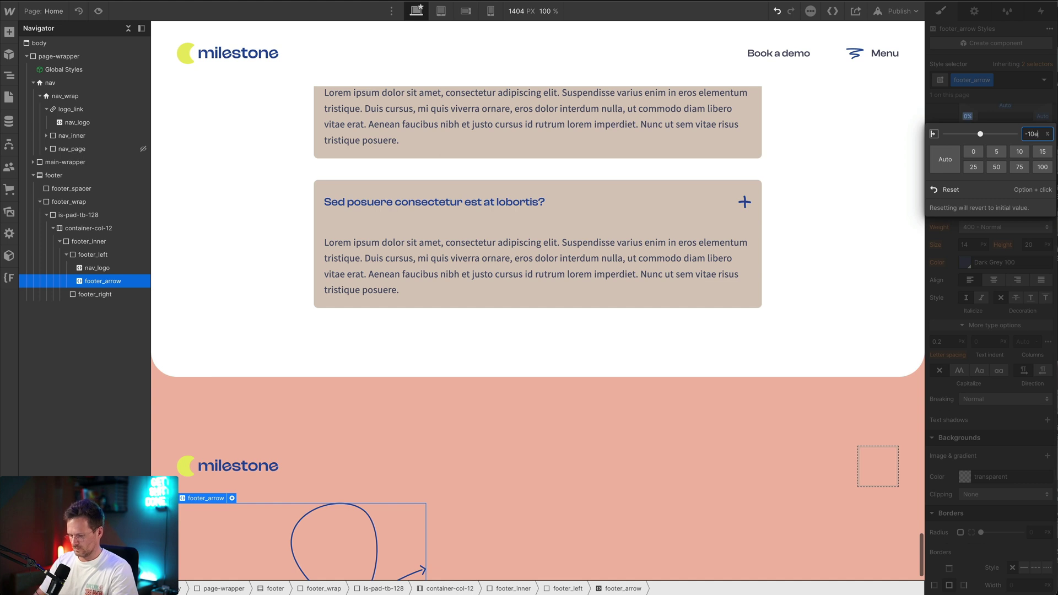
pyautogui.press('Return')
pyautogui.scroll(-2, 759, 68)
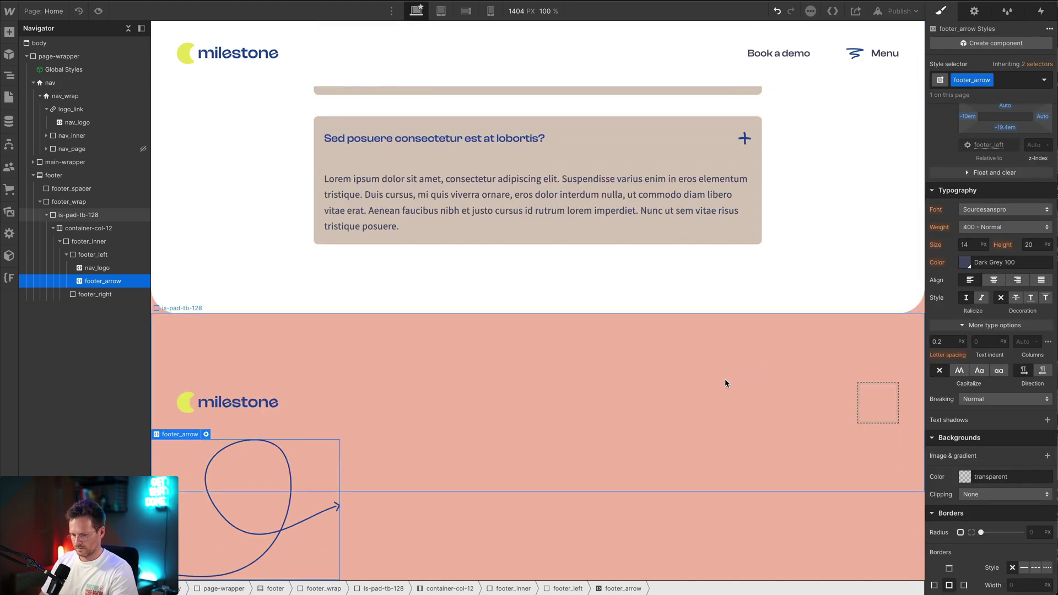
pyautogui.moveTo(968, 121); pyautogui.dragTo(980, 119)
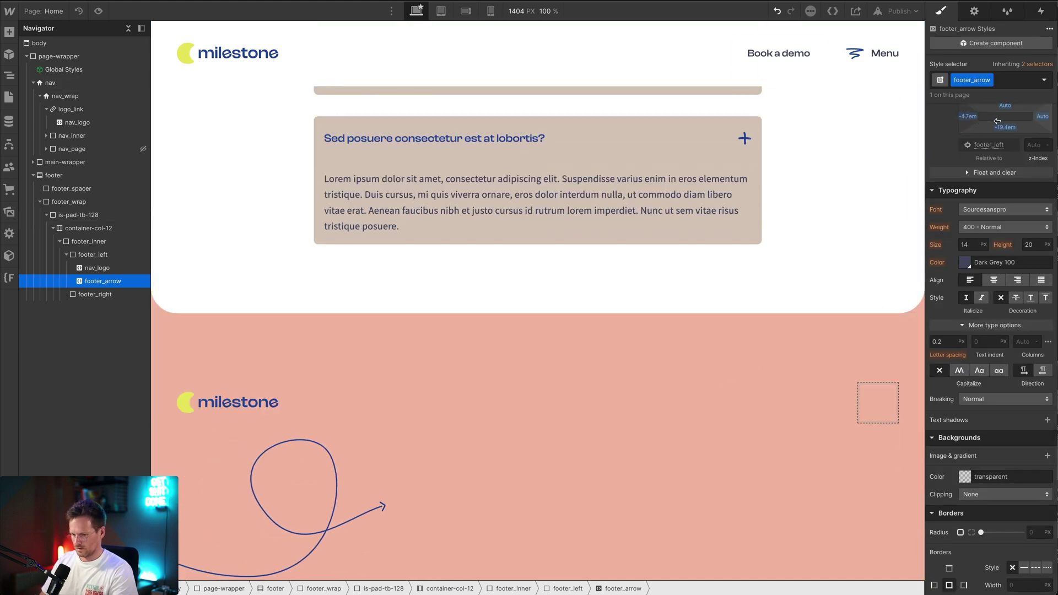
pyautogui.press('super+Tab')
pyautogui.press('super+Tab')
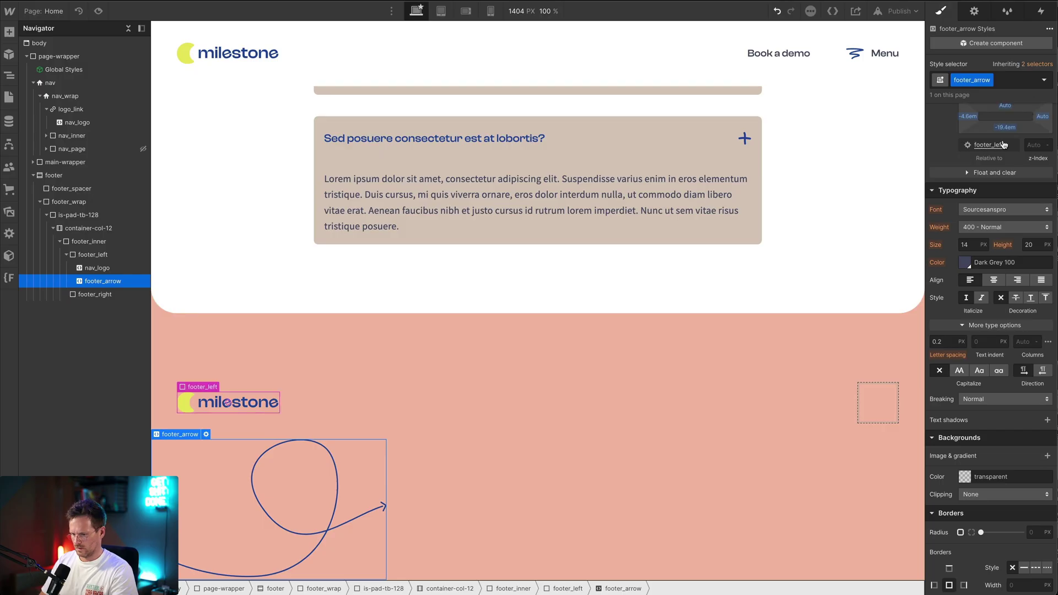
pyautogui.moveTo(964, 118); pyautogui.dragTo(948, 121)
pyautogui.press('super+Tab')
pyautogui.press('super+Tab')
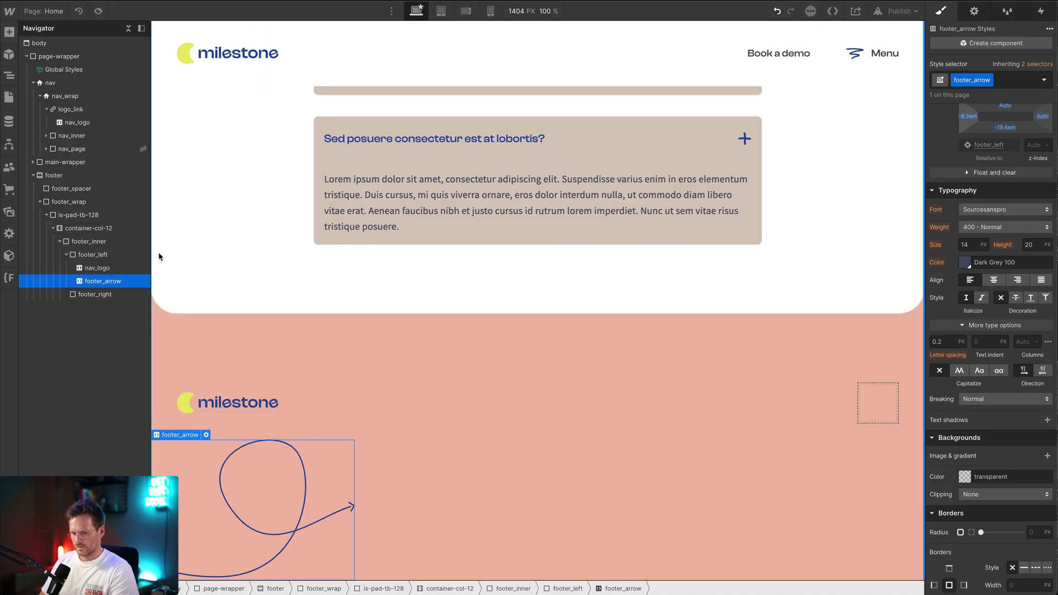
# Set the footer element's overflow to hidden.
pyautogui.click(59, 175)
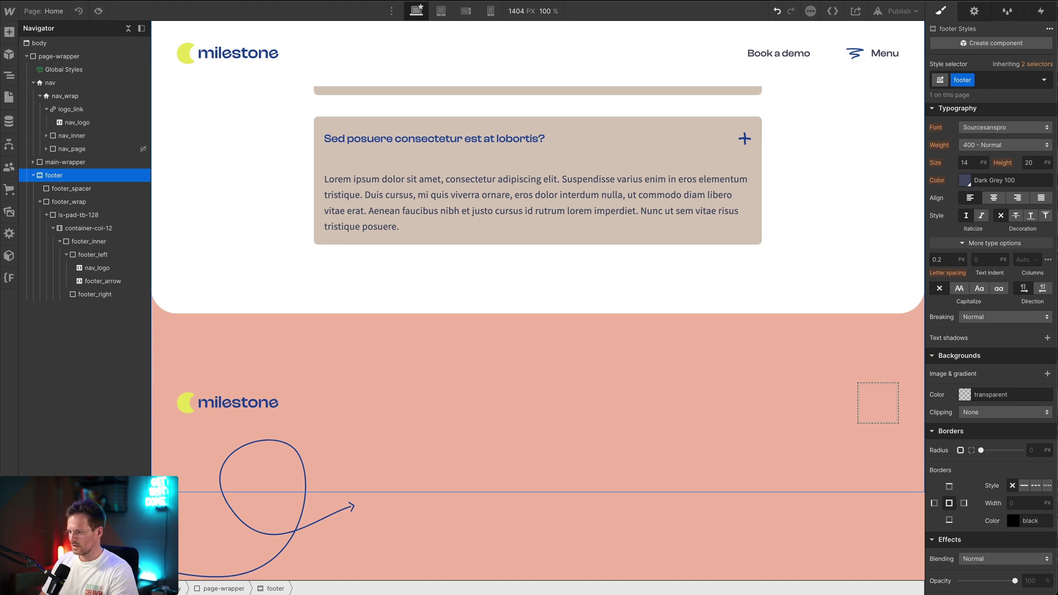
pyautogui.scroll(6, 1012, 222)
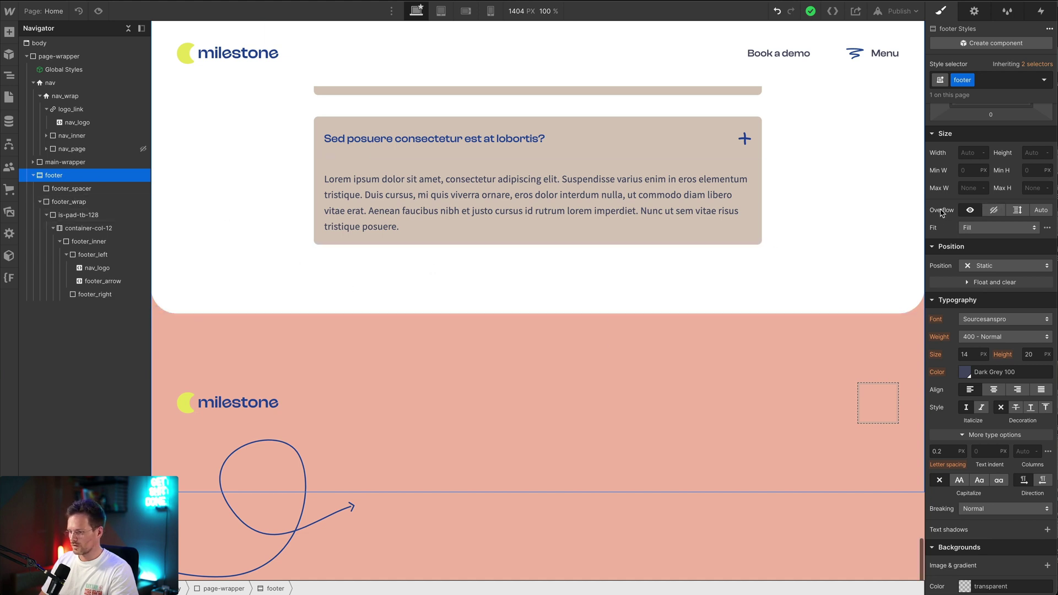
pyautogui.click(993, 210)
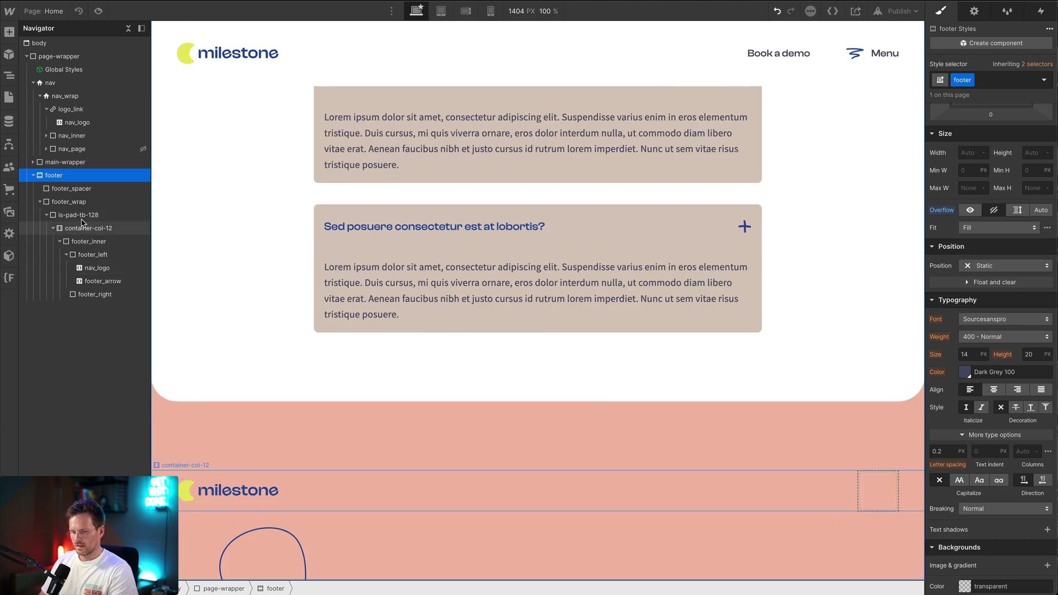
# Reset the footer element's overflow to visible and set footer_wrap's overflow to hidden instead.
pyautogui.click(87, 202)
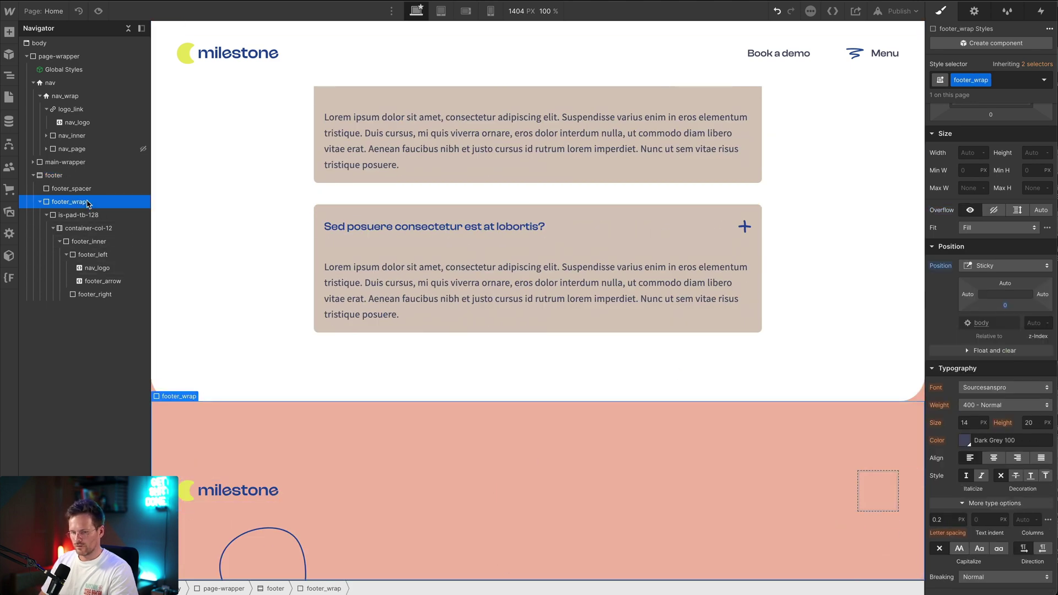
pyautogui.click(55, 175)
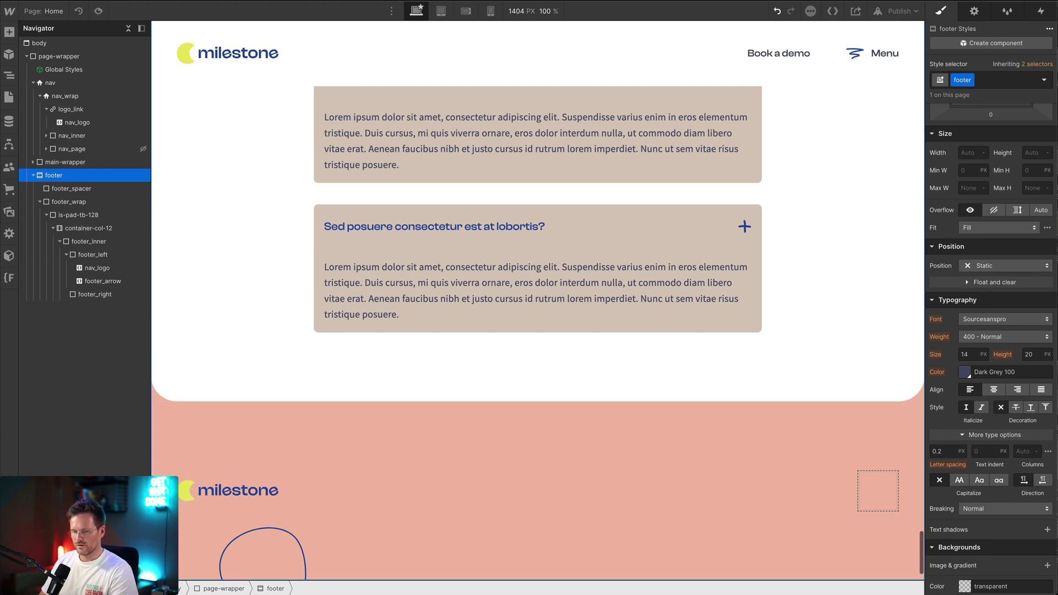
pyautogui.click(91, 203)
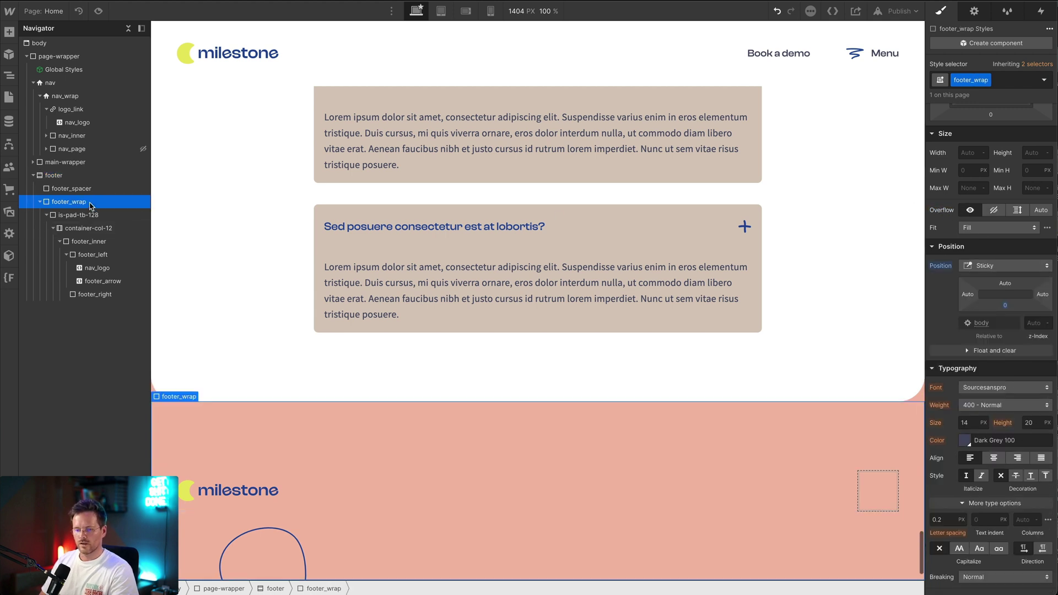
pyautogui.click(994, 211)
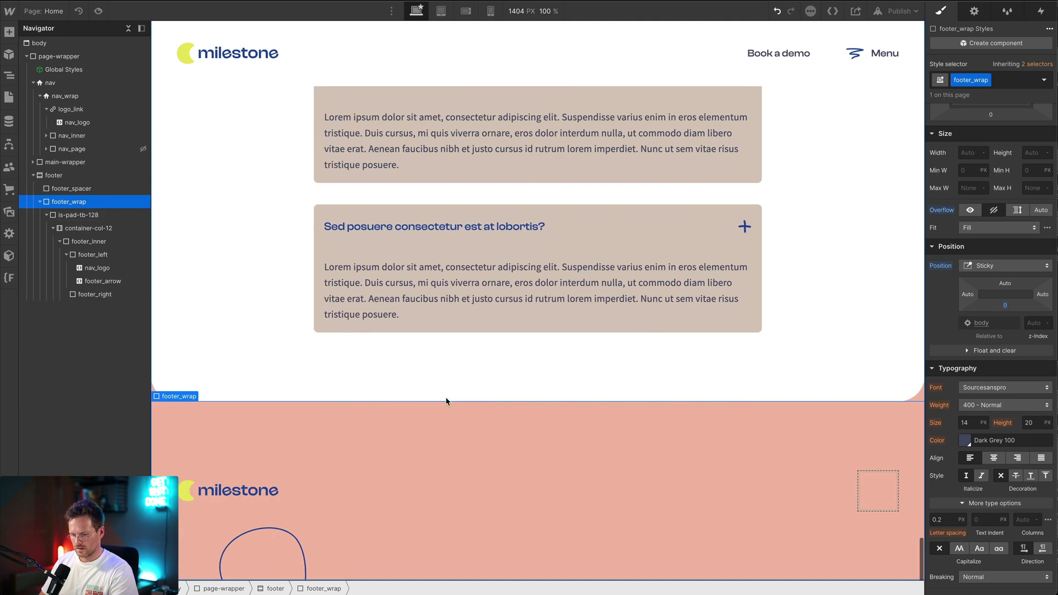
pyautogui.scroll(2, 446, 401)
pyautogui.scroll(-2, 446, 401)
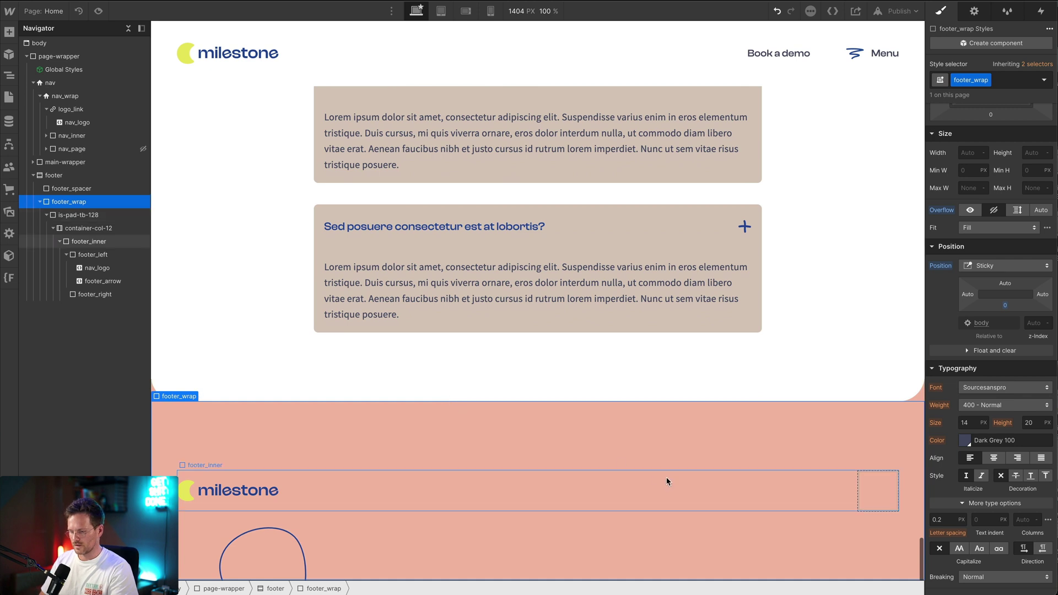
# Add a grid inside footer_right and give it the class footer_grid.
pyautogui.click(864, 491)
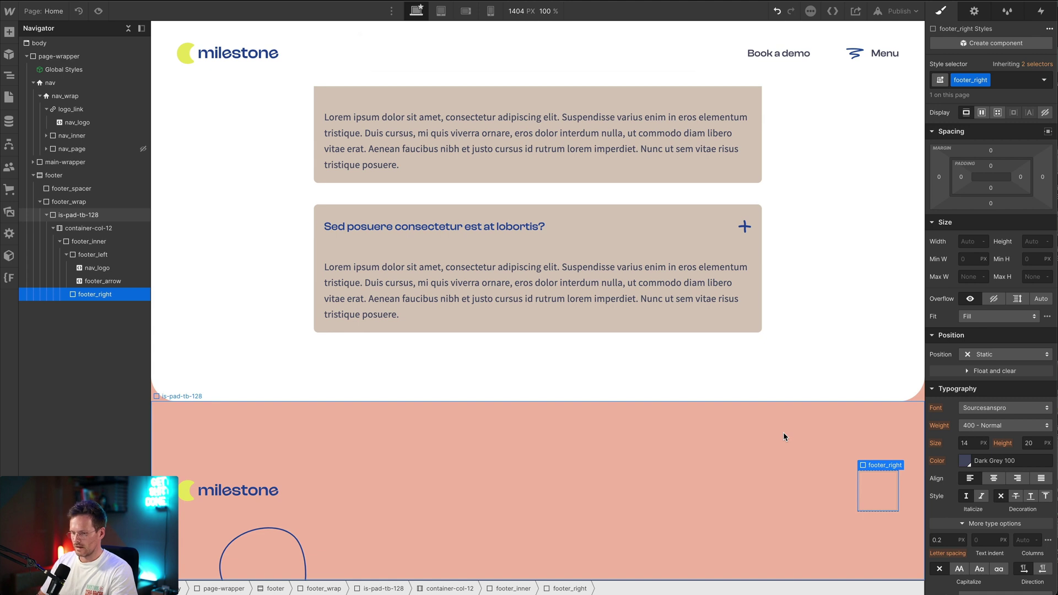
pyautogui.hotkey('ctrl', 'k')
pyautogui.write('grid')
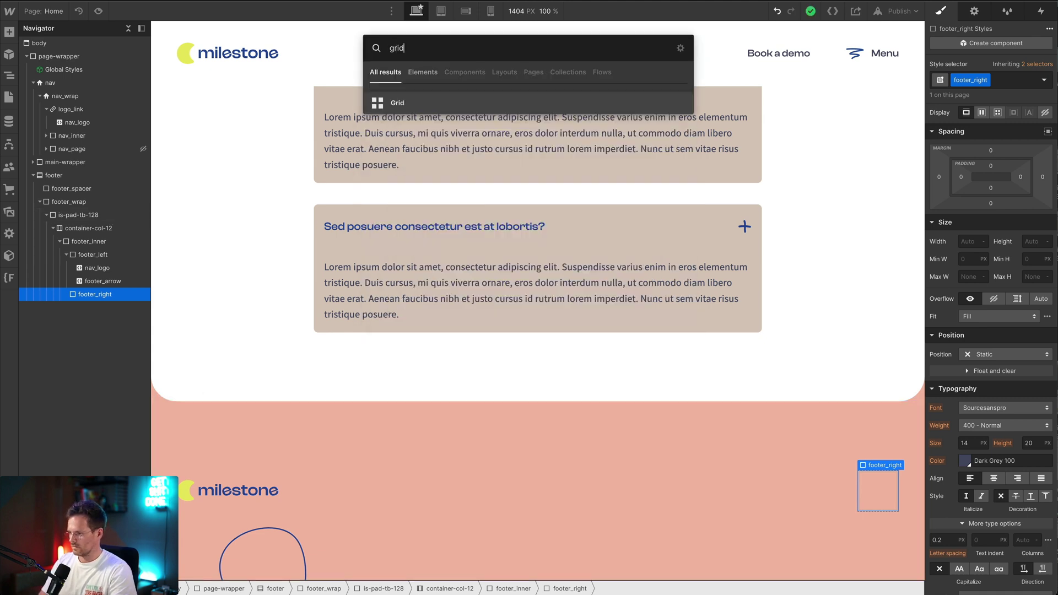
pyautogui.press('Return')
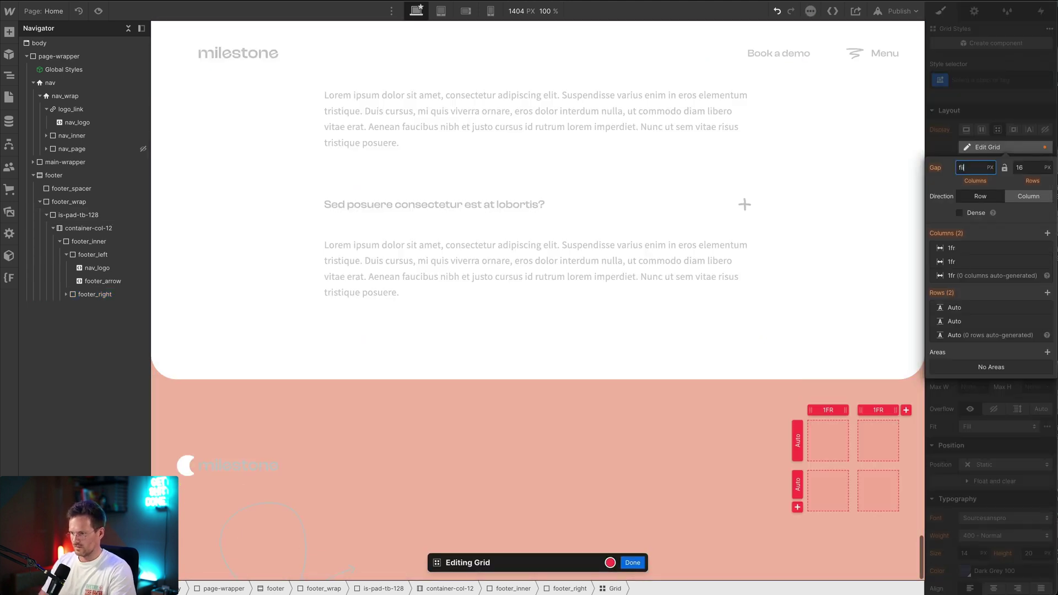
pyautogui.write('f')
pyautogui.press('Escape')
pyautogui.click(997, 80)
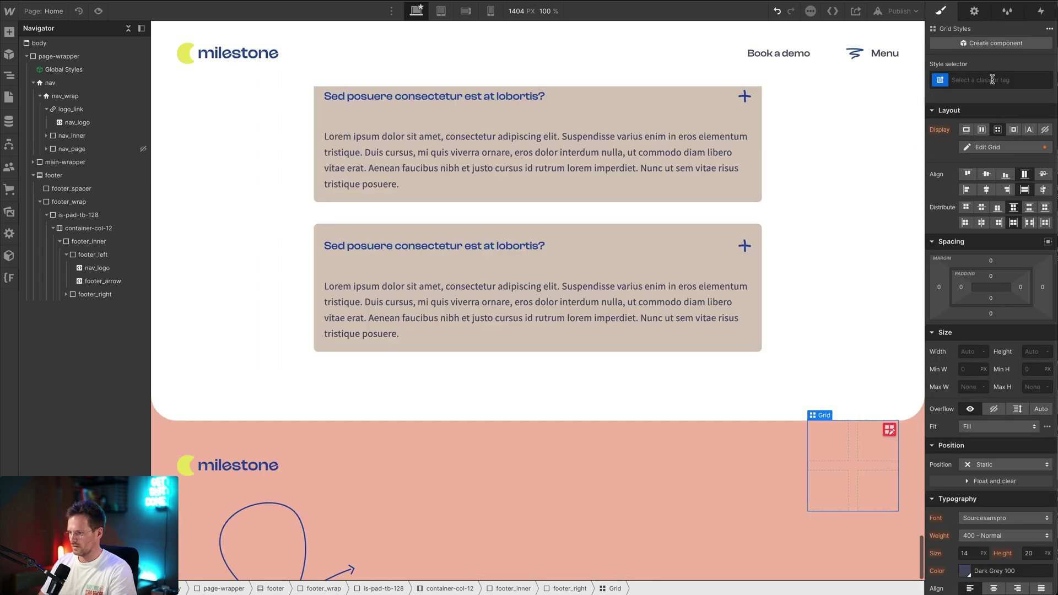
pyautogui.write('footer_grid')
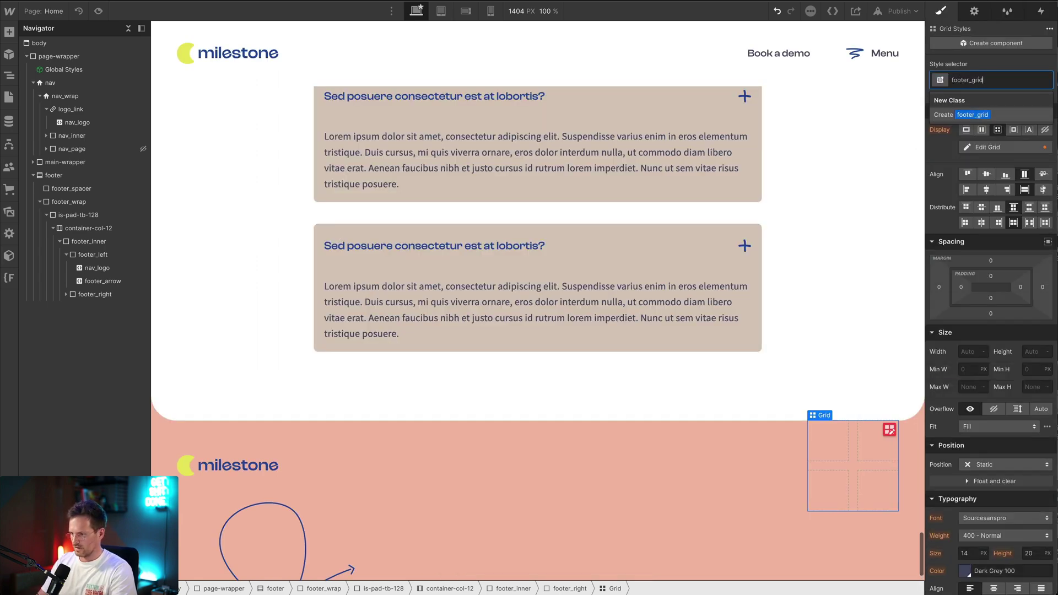
pyautogui.press('Return')
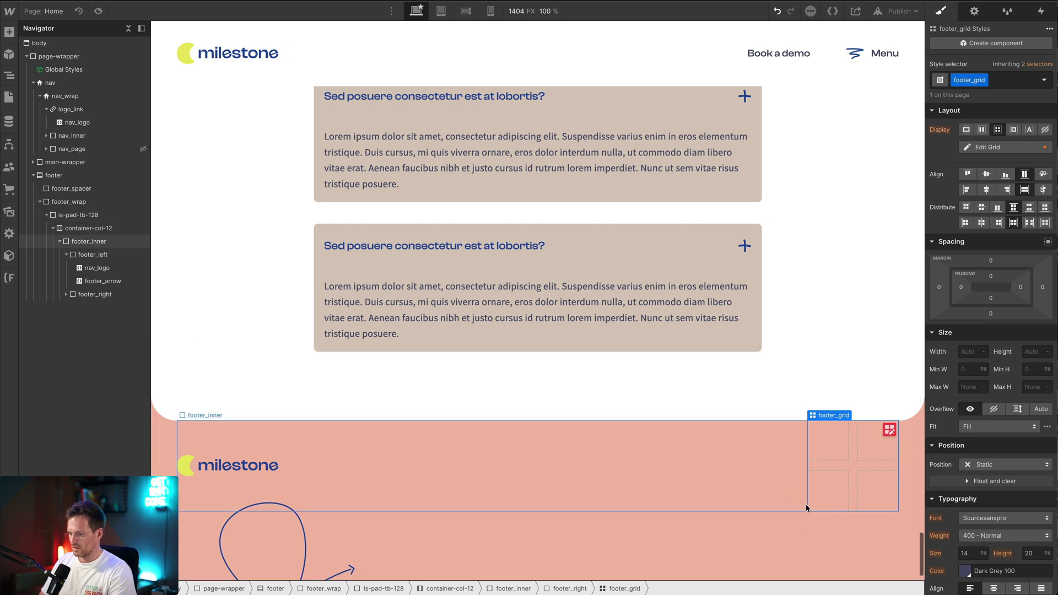
# Align footer_inner's items to the start and compare the logo and link columns' alignment with the Figma design.
pyautogui.scroll(-2, 483, 425)
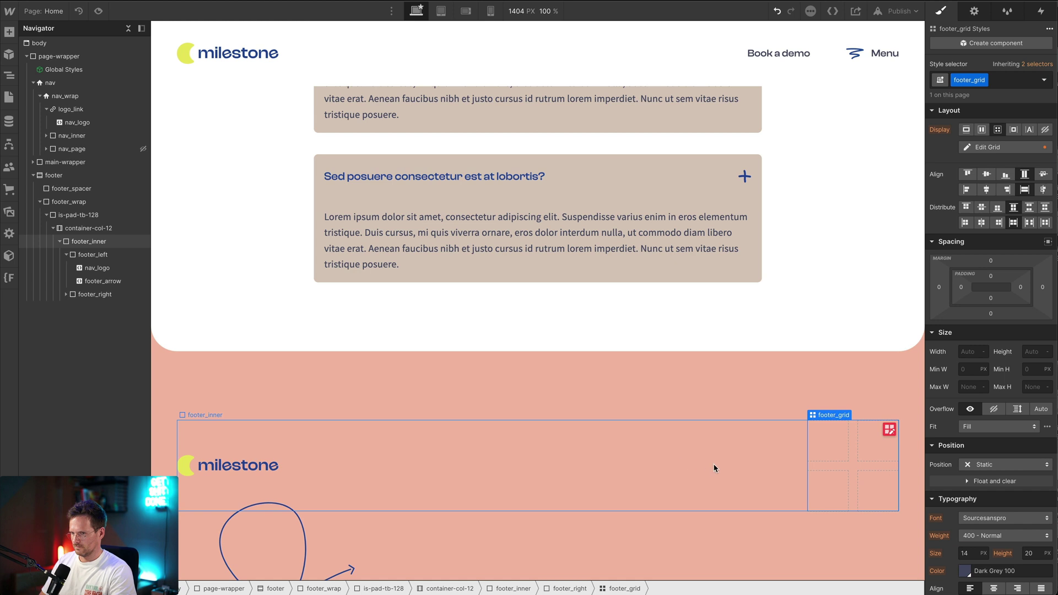
pyautogui.click(535, 462)
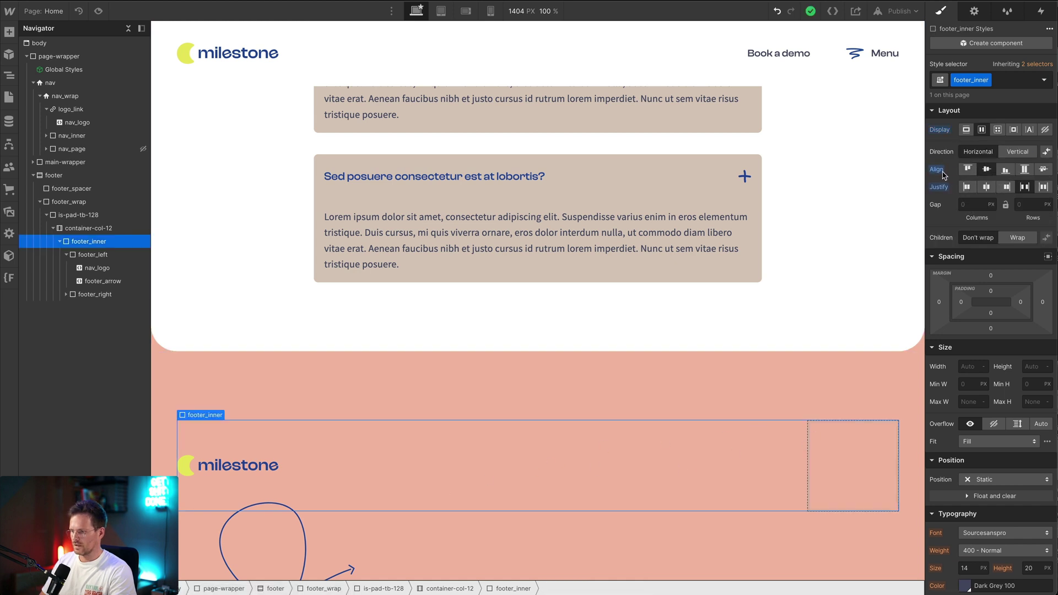
pyautogui.click(967, 169)
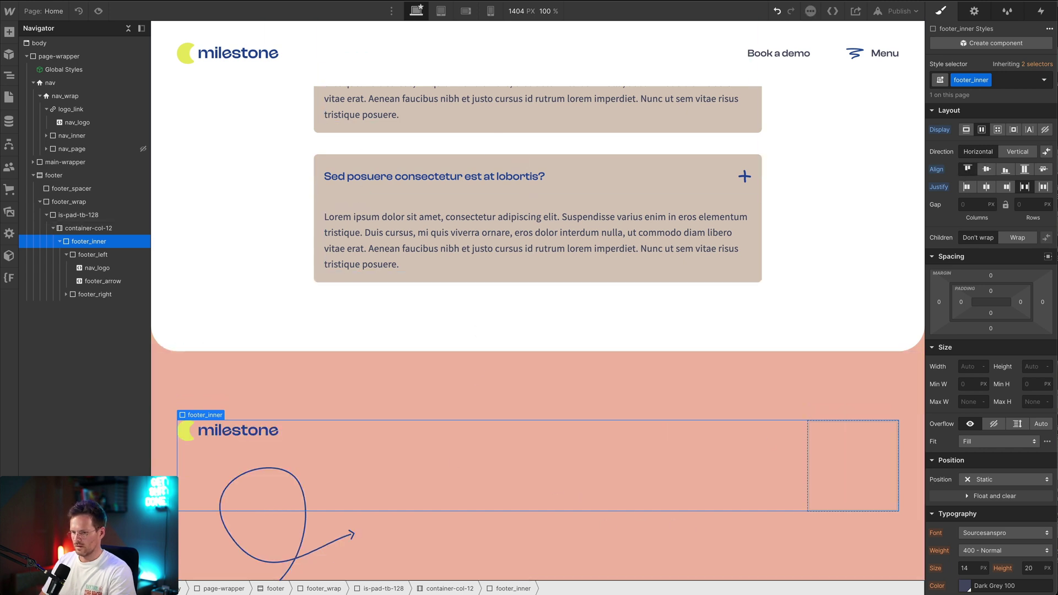
pyautogui.press('super+Tab')
pyautogui.click(342, 267)
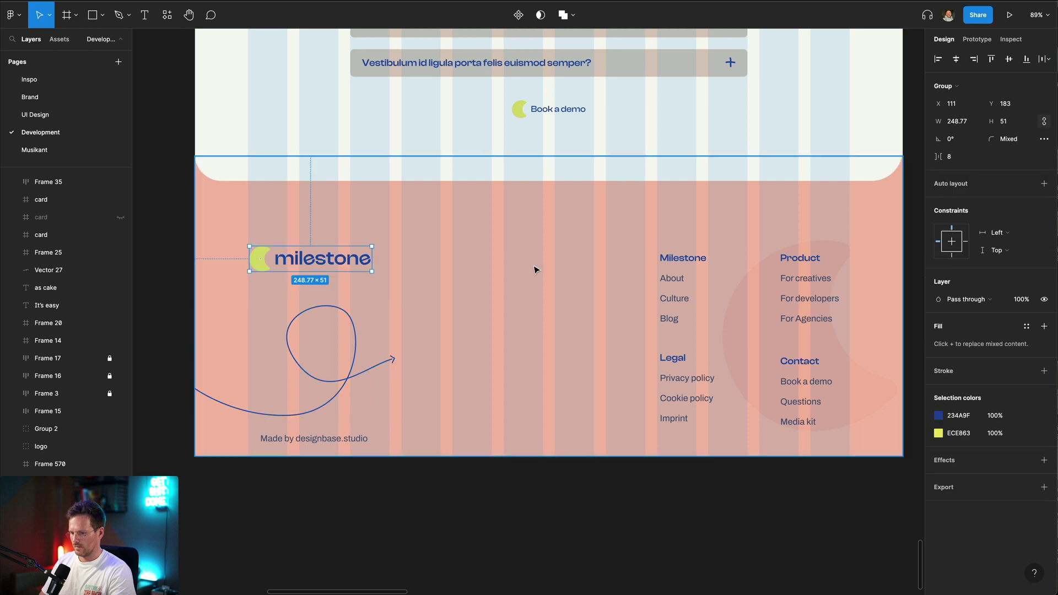
pyautogui.keyDown('shift'); pyautogui.click(682, 274); pyautogui.keyUp('shift')
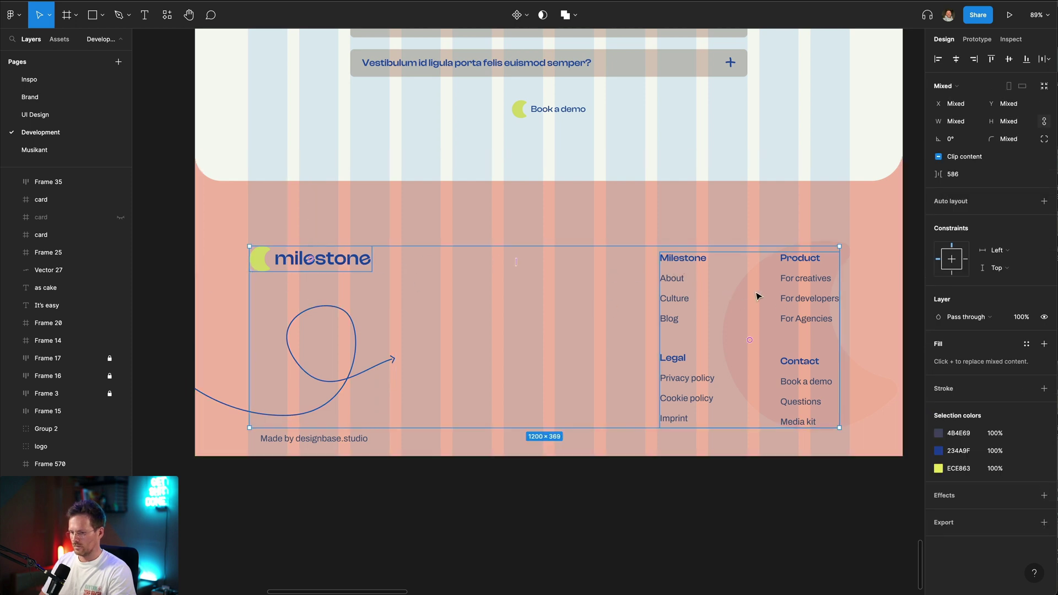
pyautogui.press('super+Tab')
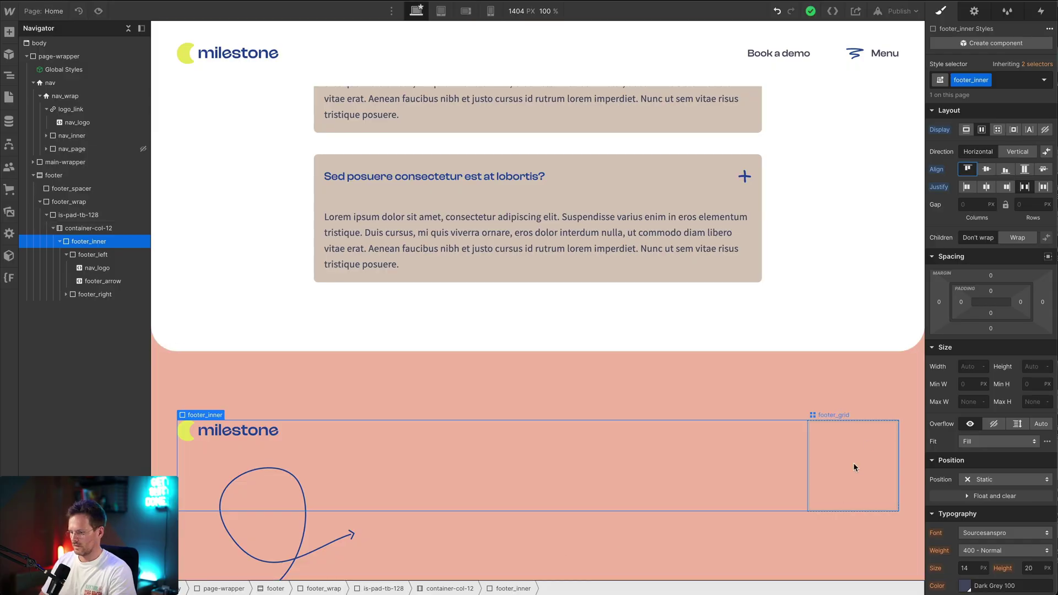
# Set footer_grid's width to 100%.
pyautogui.click(855, 468)
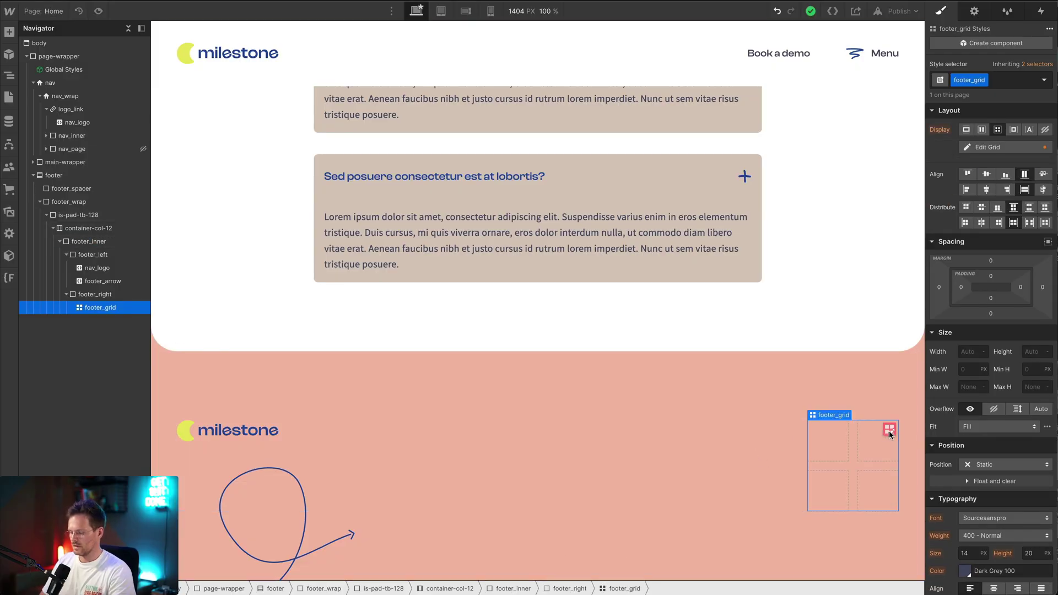
pyautogui.click(974, 353)
pyautogui.write('100%')
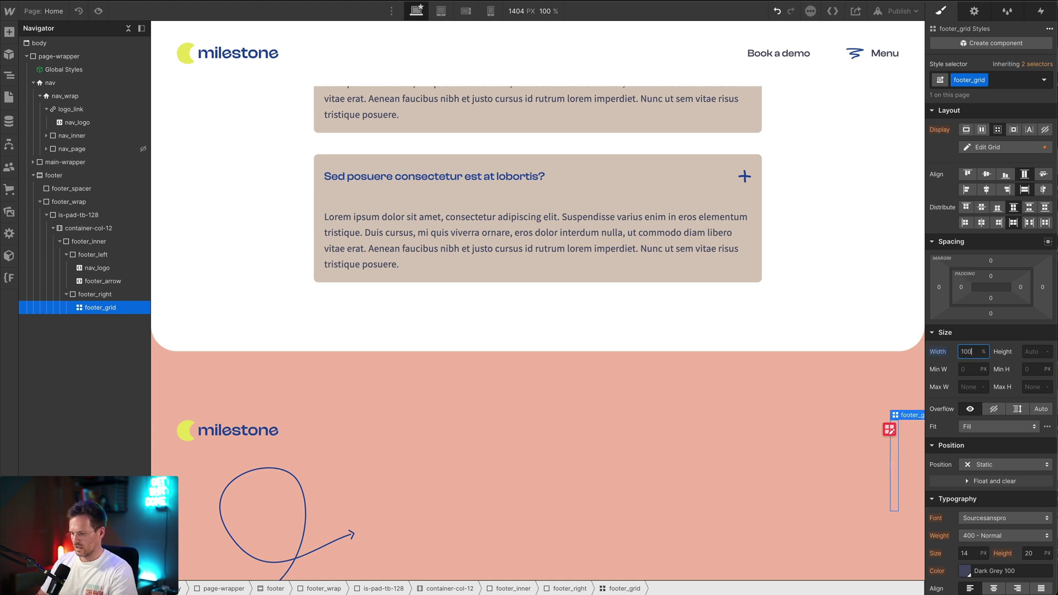
# Set footer_grid's column gap to 4em and row gap to 3em.
pyautogui.click(889, 429)
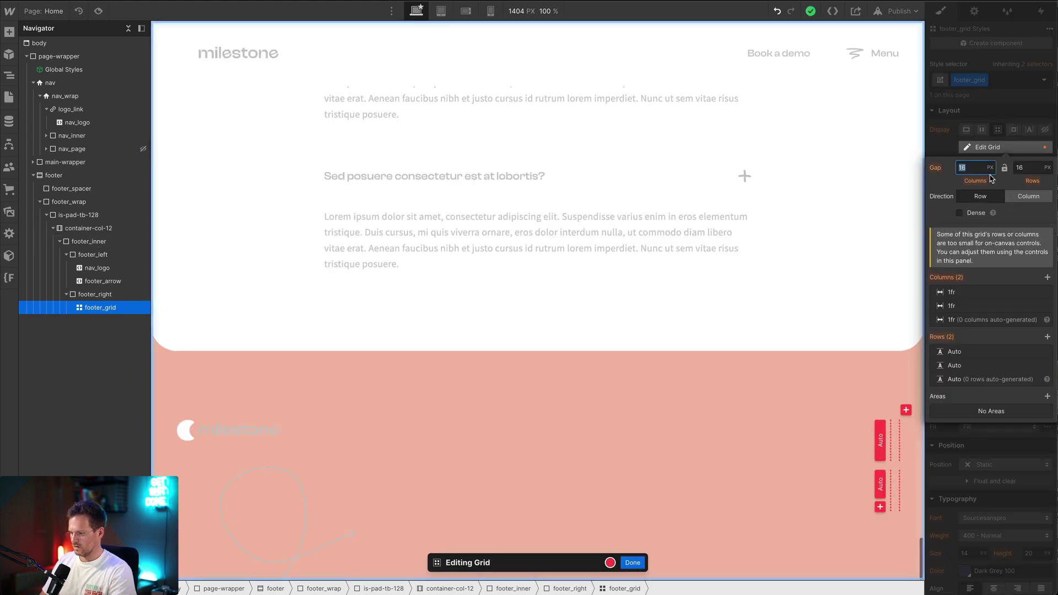
pyautogui.click(967, 167)
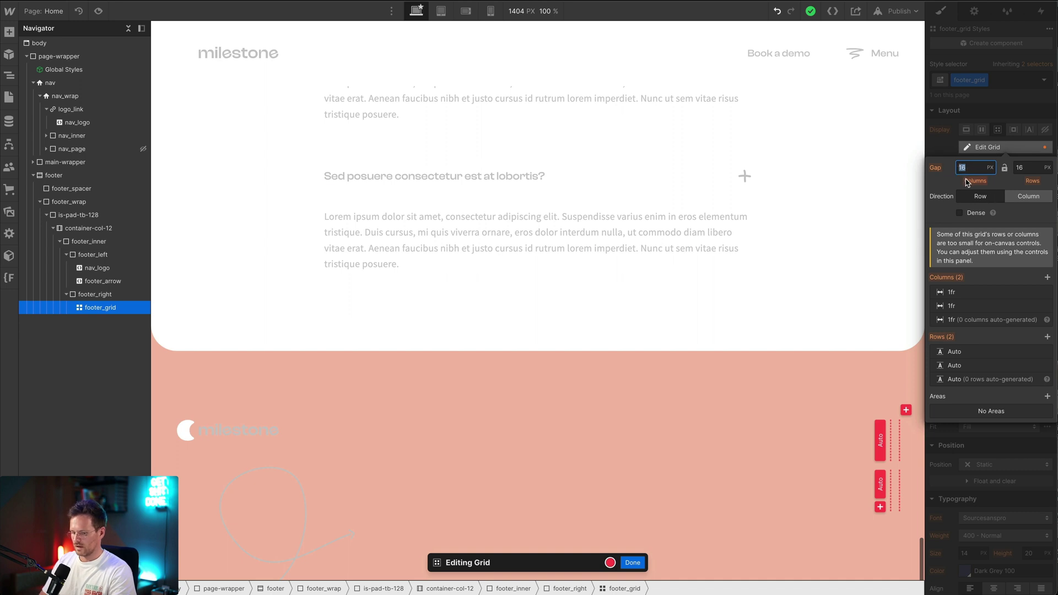
pyautogui.write('2')
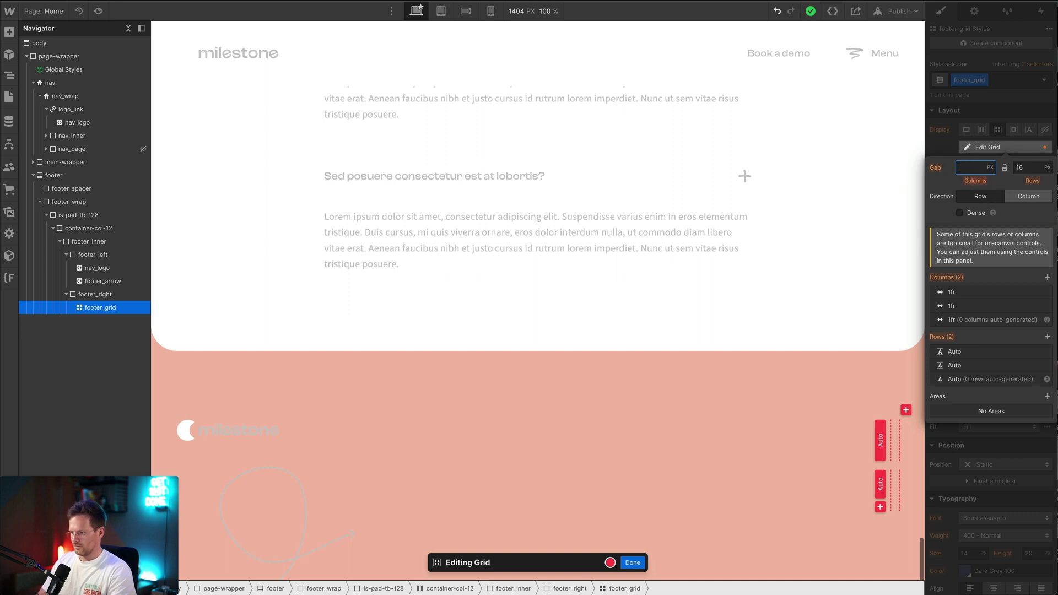
pyautogui.press('Tab')
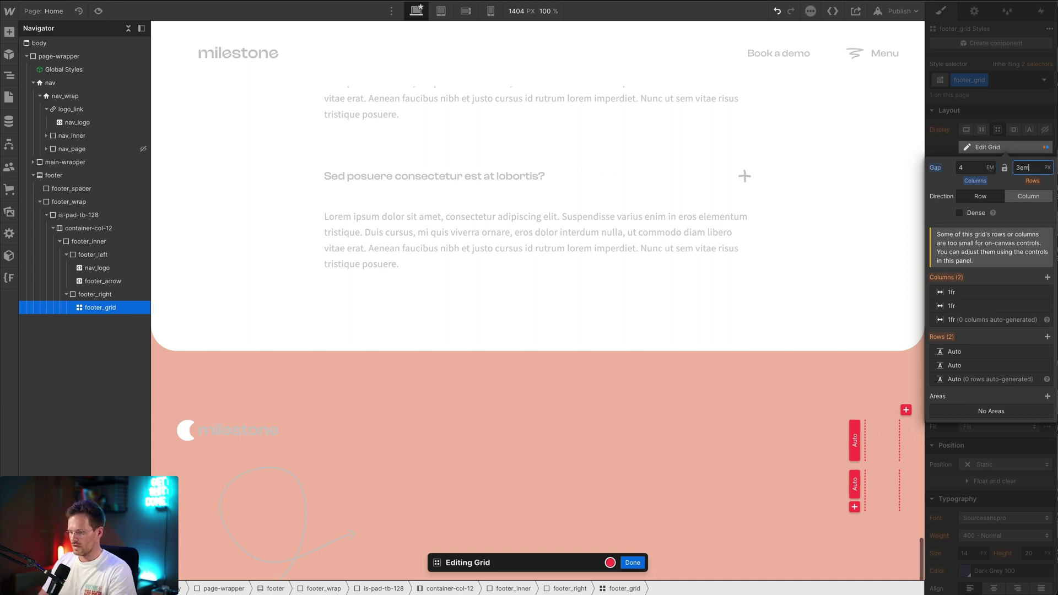
pyautogui.write('3em')
pyautogui.press('Return')
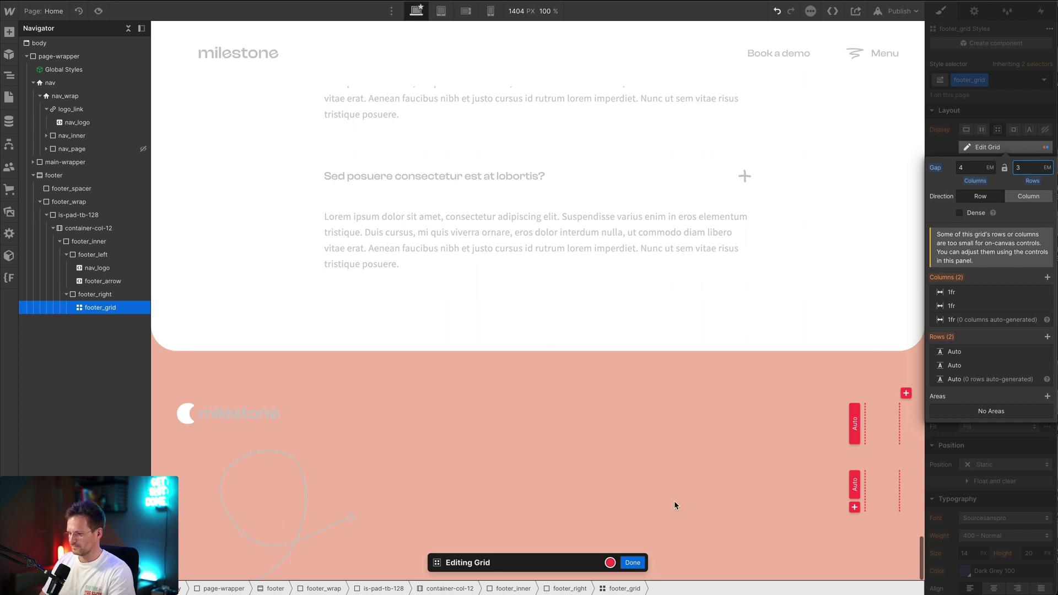
pyautogui.click(631, 562)
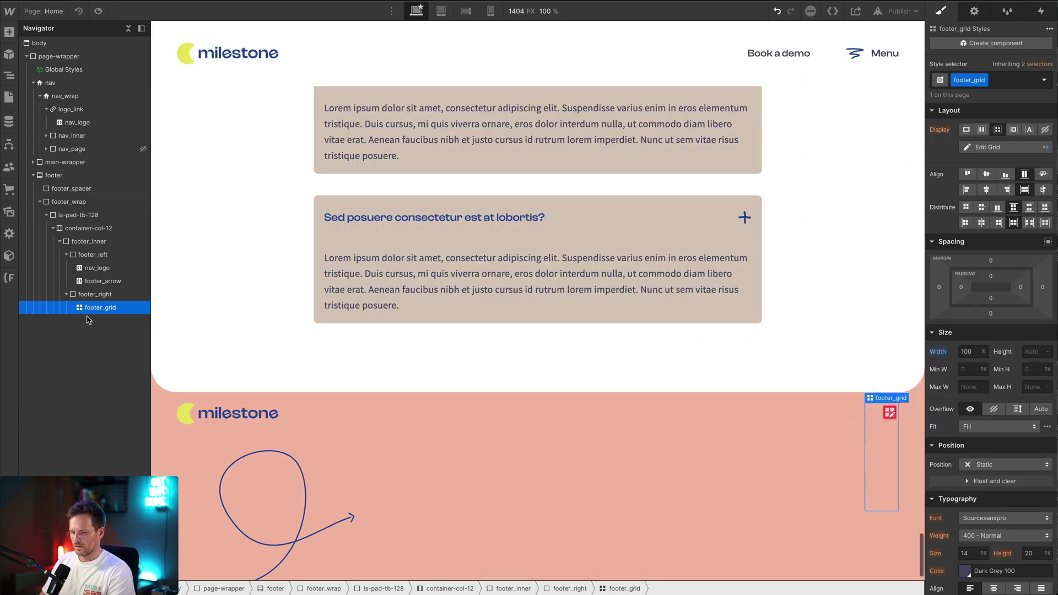
# Add a div block inside footer_grid and give it the class footer_list.
pyautogui.hotkey('ctrl', 'k')
pyautogui.write('div')
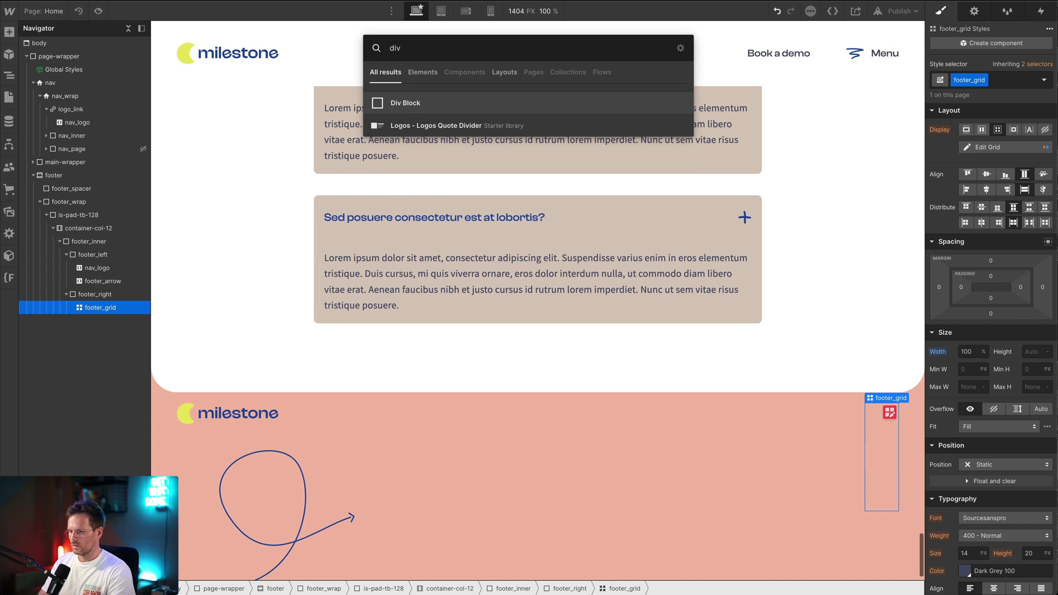
pyautogui.press('Return')
pyautogui.hotkey('ctrl', 'Return')
pyautogui.write('footer')
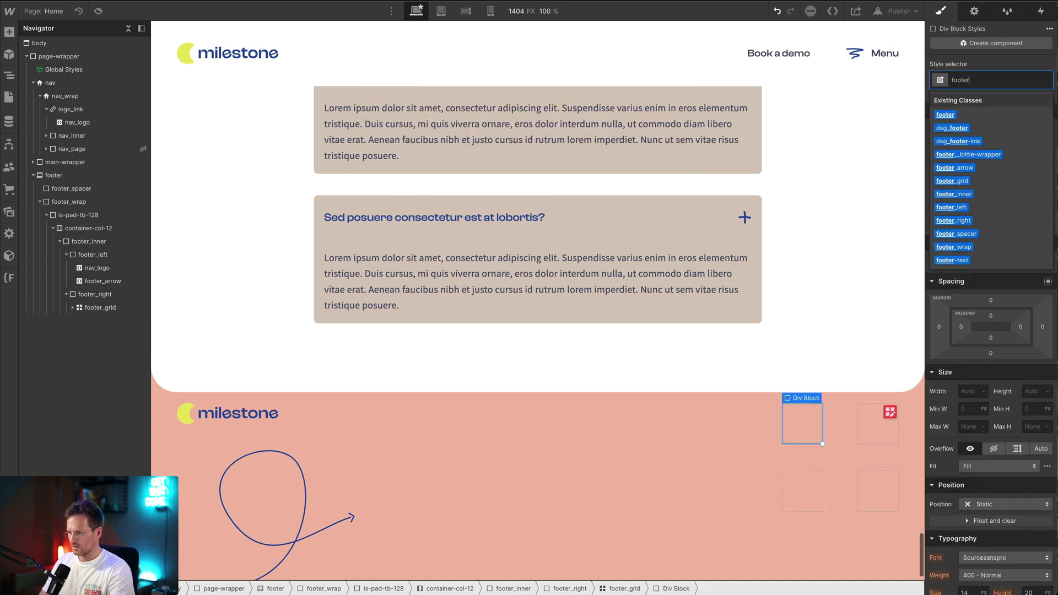
pyautogui.write('_list')
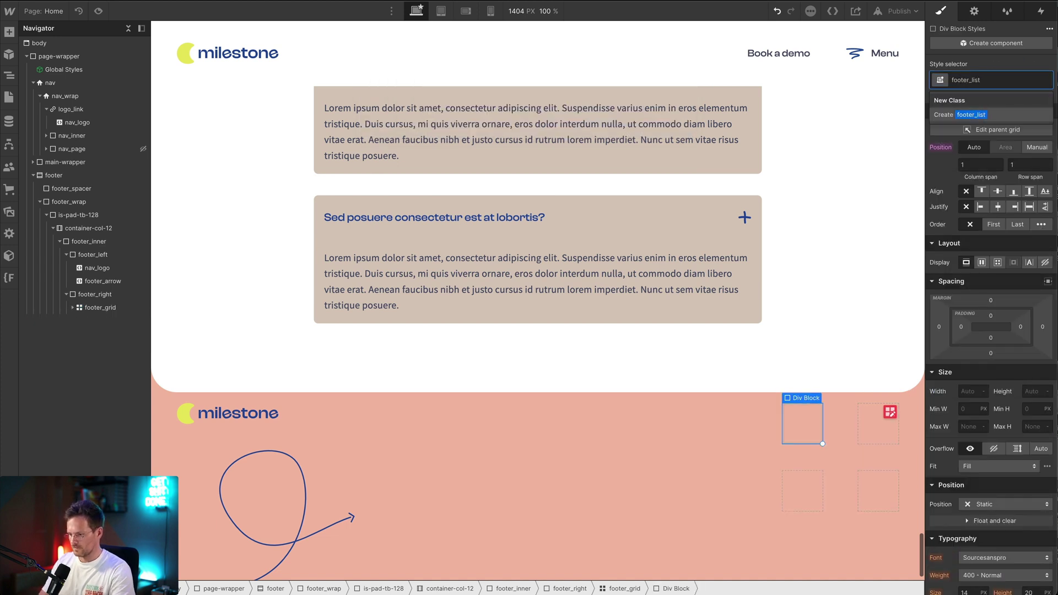
pyautogui.press('Return')
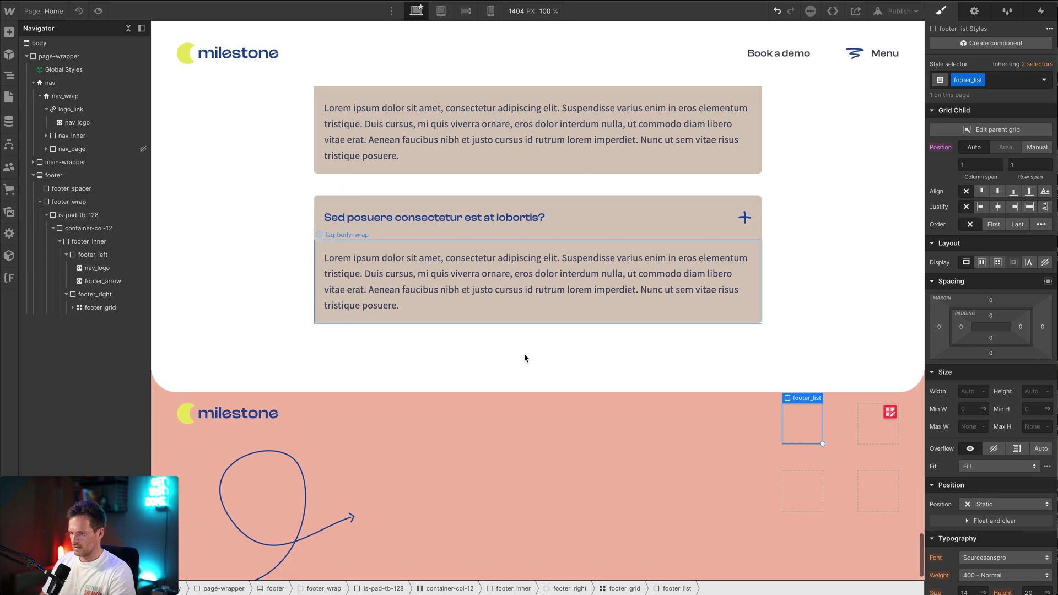
# Inspect the Milestone link column title's text style in Figma, and add an H3 heading inside footer_list in Webflow.
pyautogui.press('super+Tab')
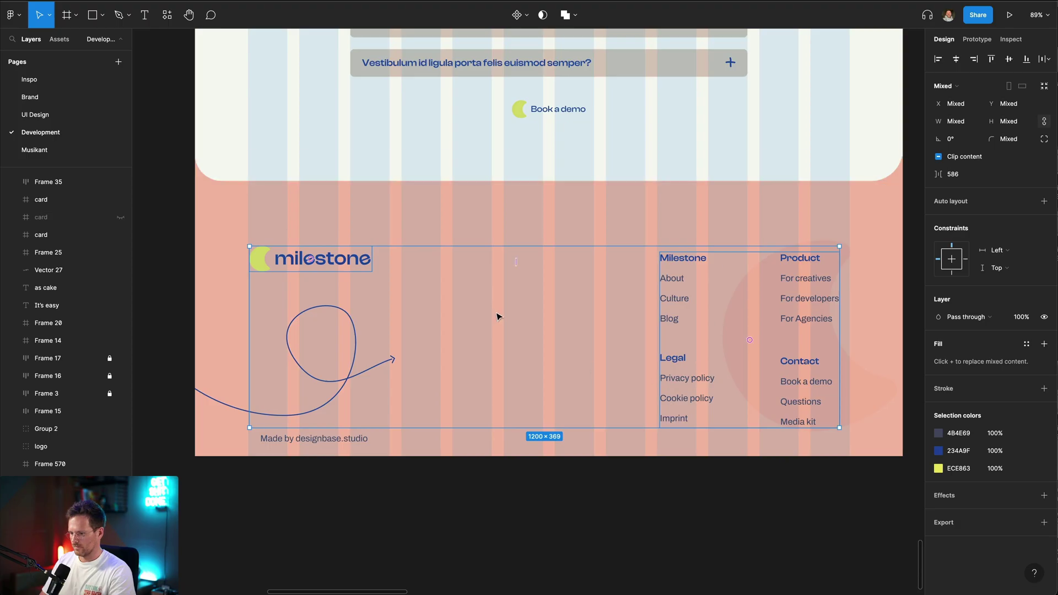
pyautogui.keyDown('super'); pyautogui.click(683, 257); pyautogui.keyUp('super')
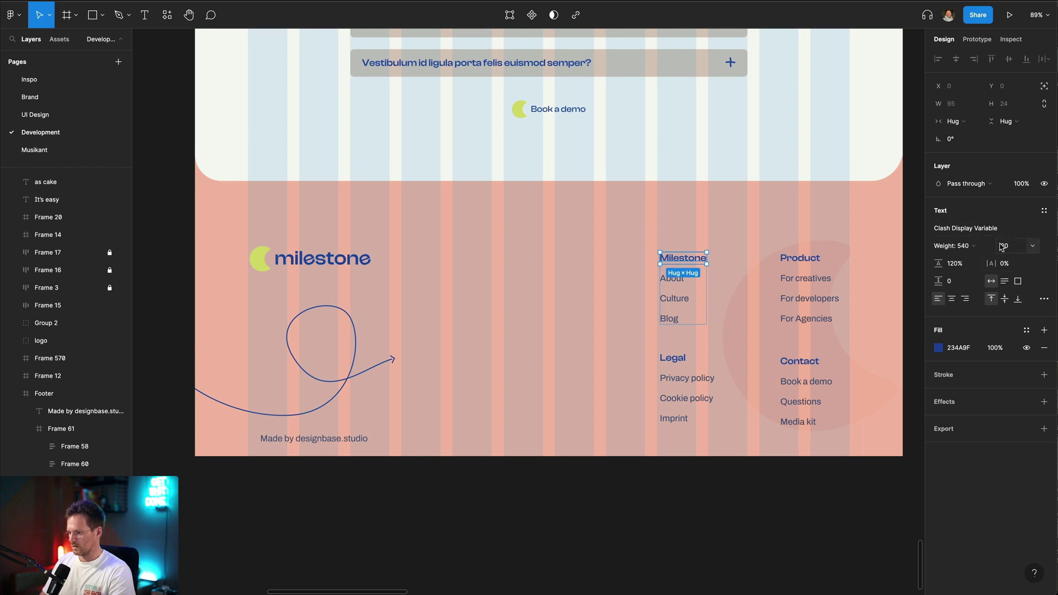
pyautogui.click(214, 1)
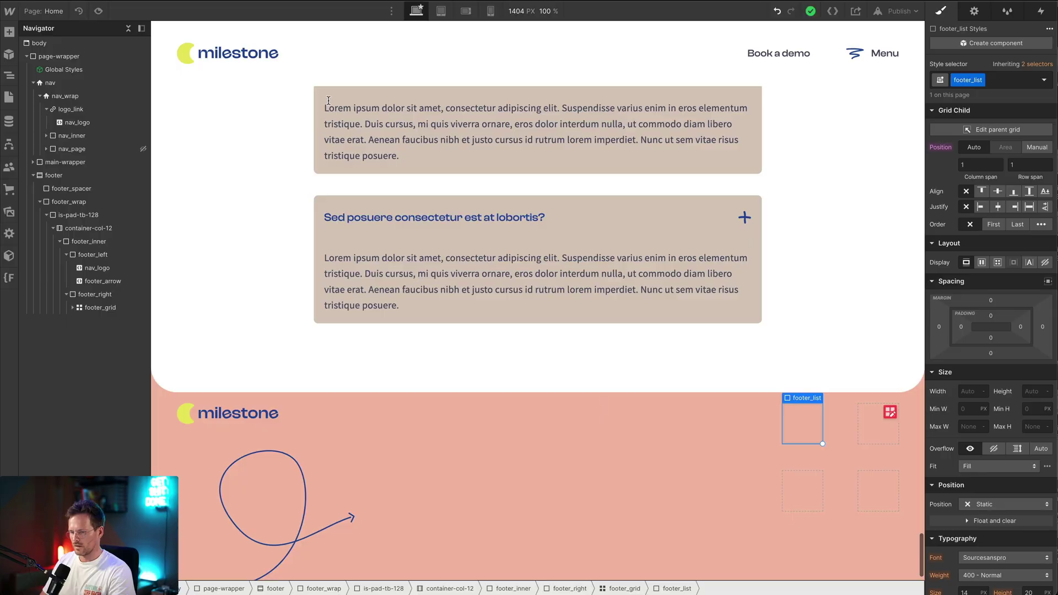
pyautogui.press('super+k')
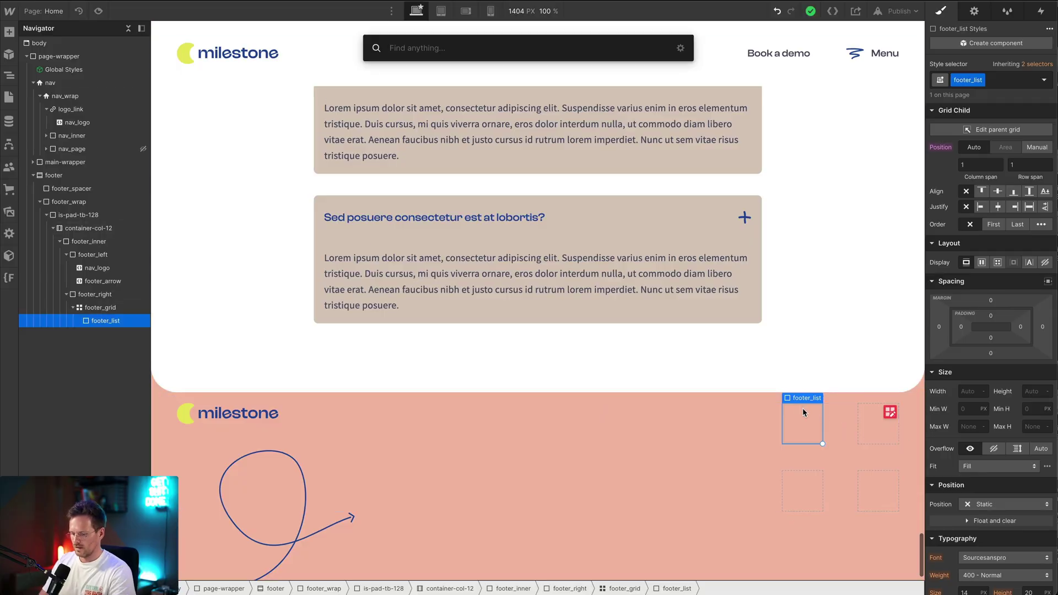
pyautogui.write('head')
pyautogui.press('Return')
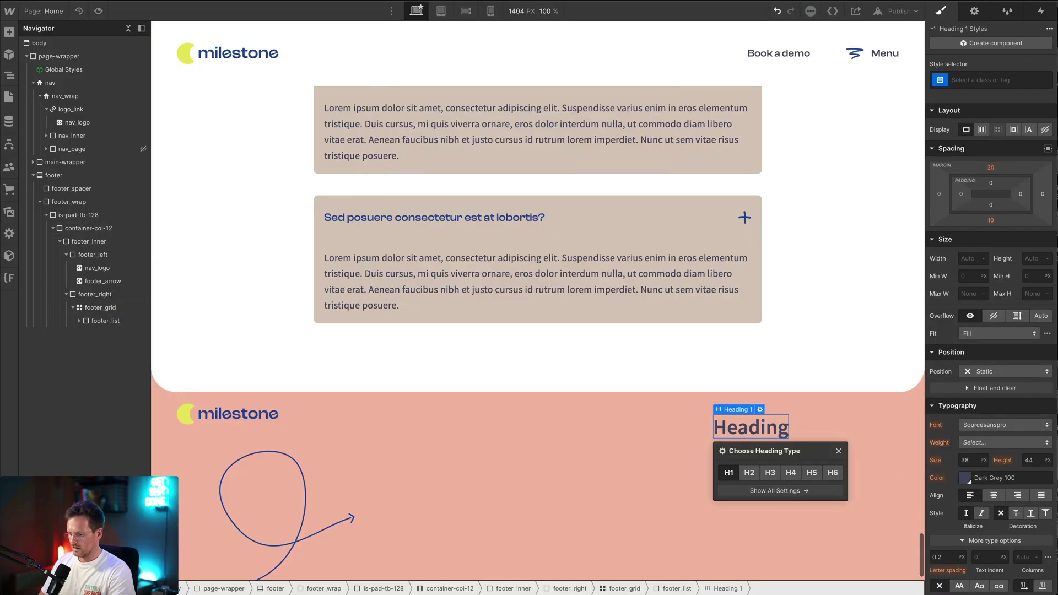
pyautogui.click(762, 477)
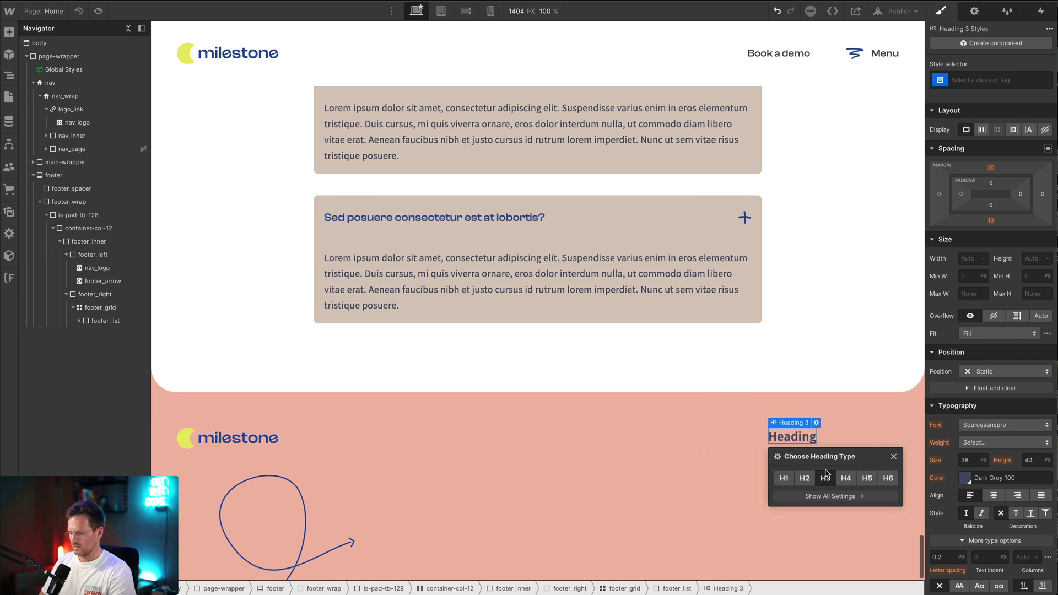
# Try the is-h4 class on the H3 heading in footer_list.
pyautogui.hotkey('ctrl', 'Return')
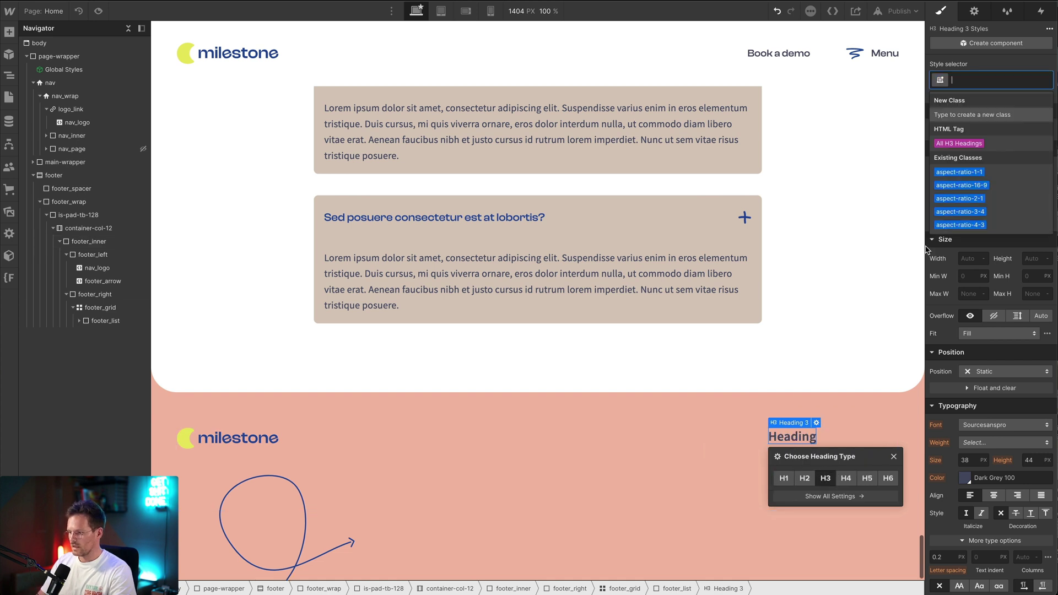
pyautogui.write('is-h4')
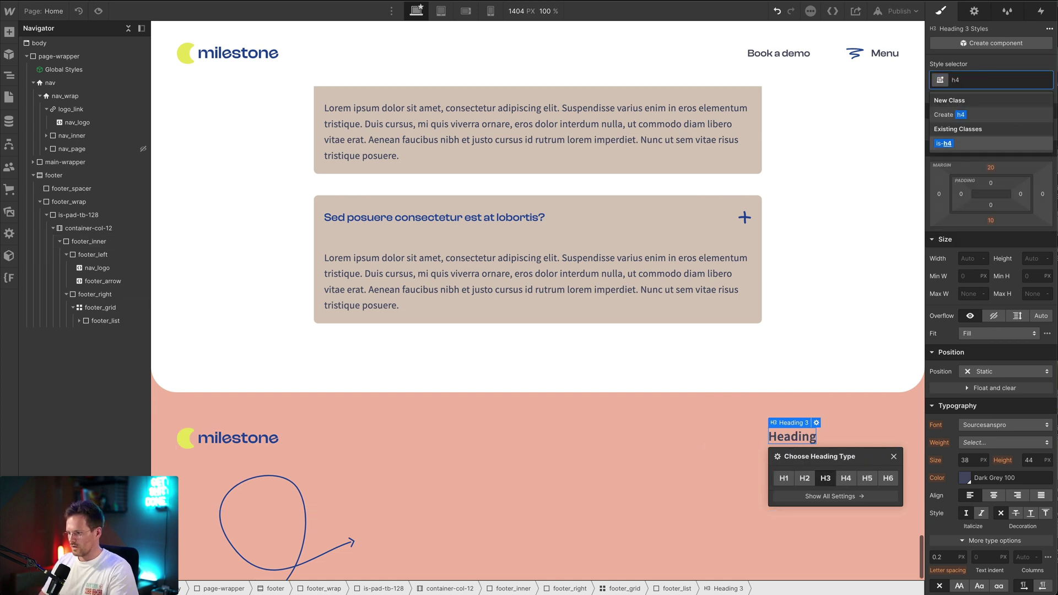
pyautogui.press('Return')
# Replace the footer_list heading's class with is-h5.
pyautogui.hotkey('ctrl', 'Return')
pyautogui.press('BackSpace')
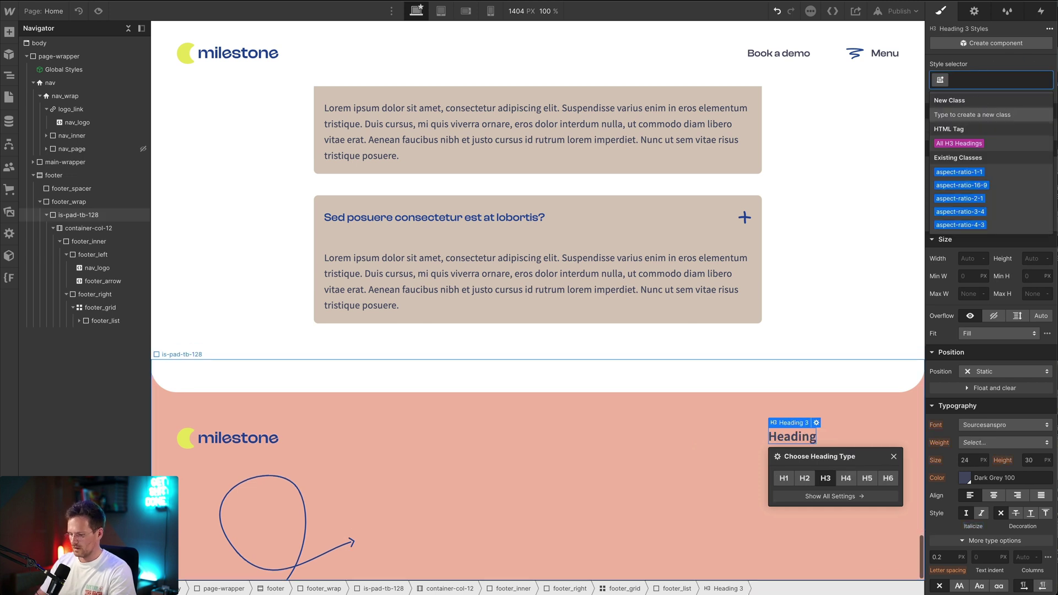
pyautogui.write('h5')
pyautogui.press('Return')
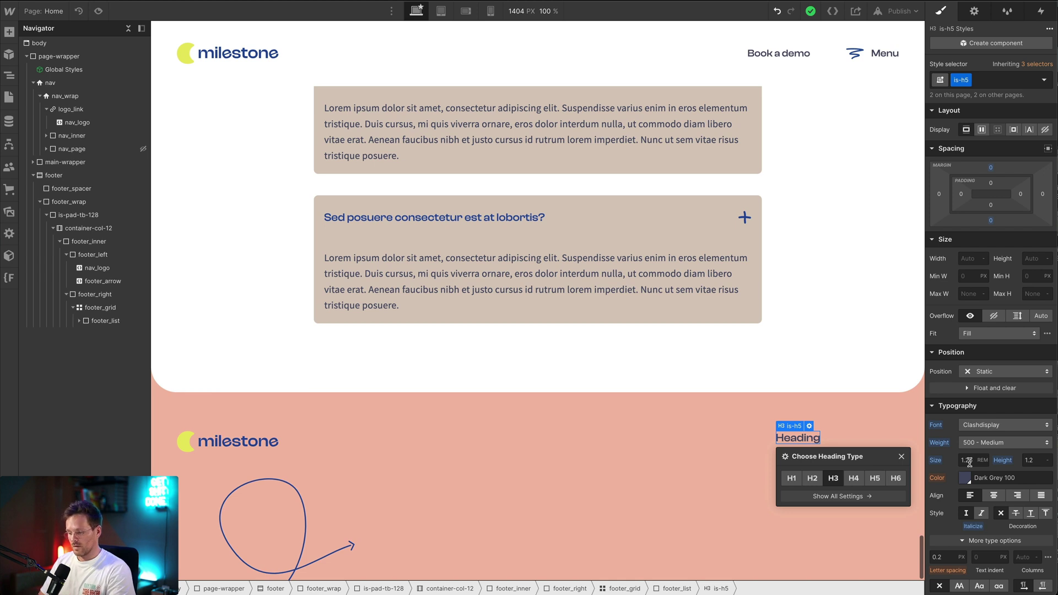
# Add the combo class is-txt-light-blue-100 to the is-h5 heading and close its heading settings.
pyautogui.press('super+Return')
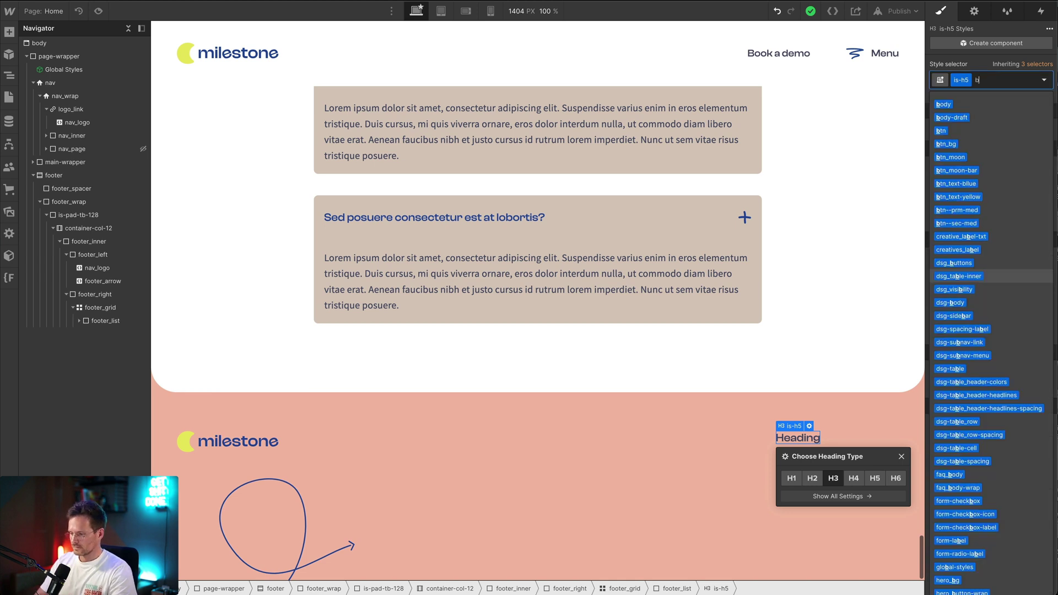
pyautogui.write('blue')
pyautogui.press('Down')
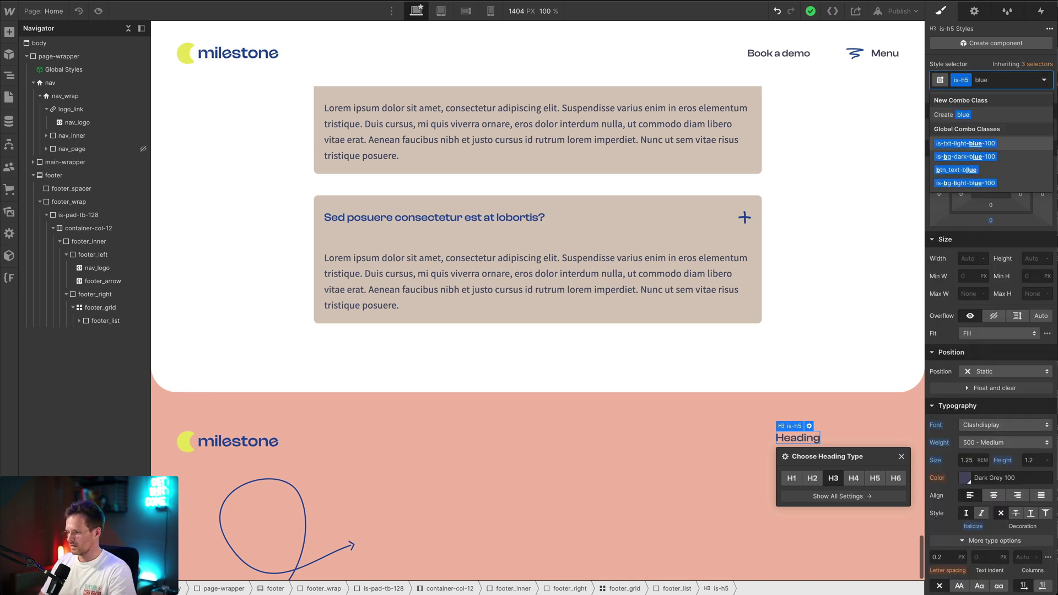
pyautogui.press('Escape')
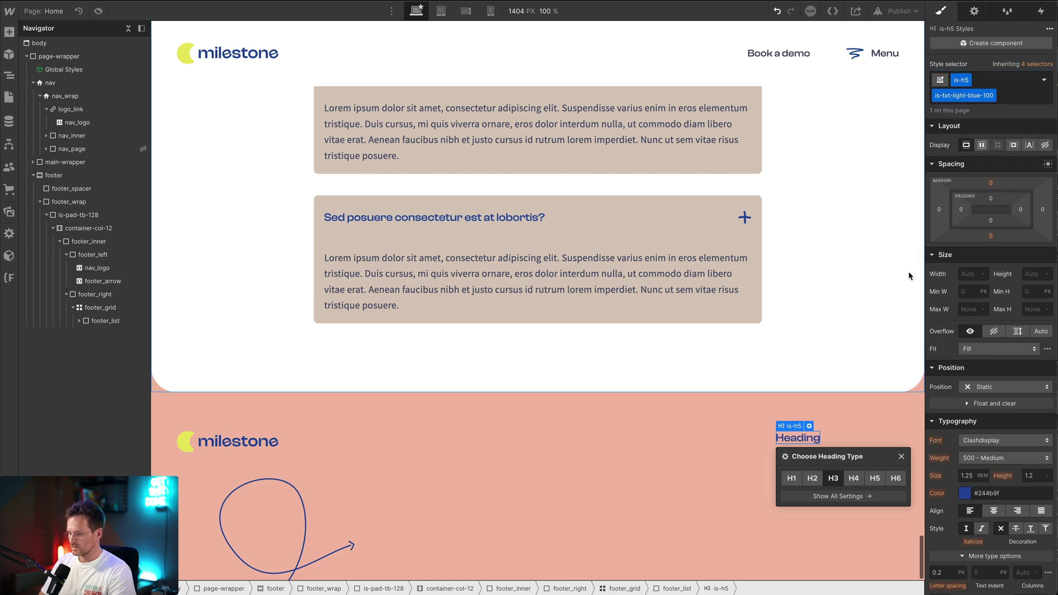
pyautogui.click(695, 432)
pyautogui.click(793, 438)
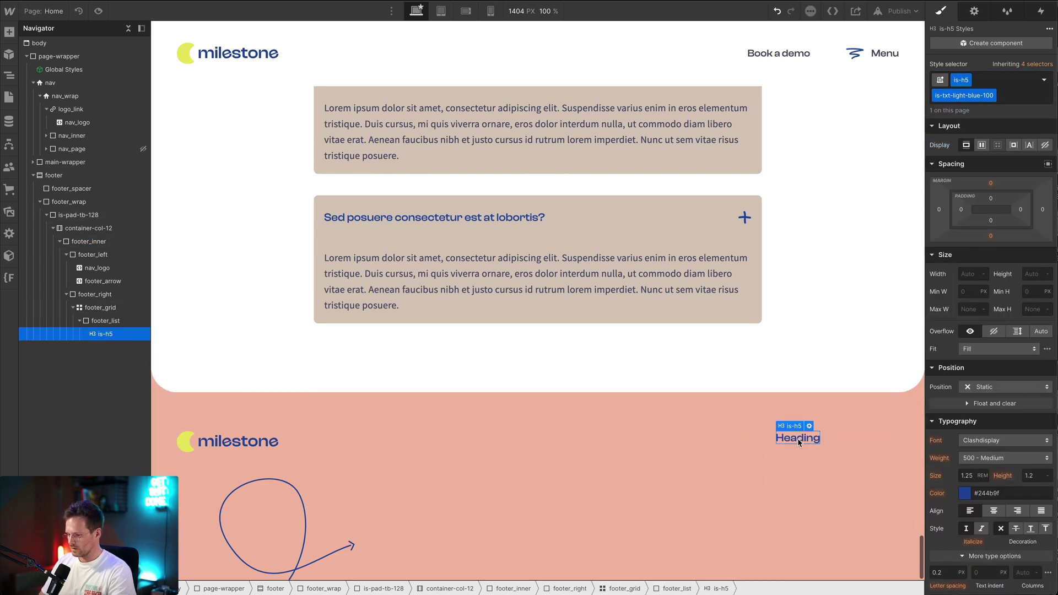
# Change the footer_list heading's text to "Milestone".
pyautogui.scroll(-1, 779, 445)
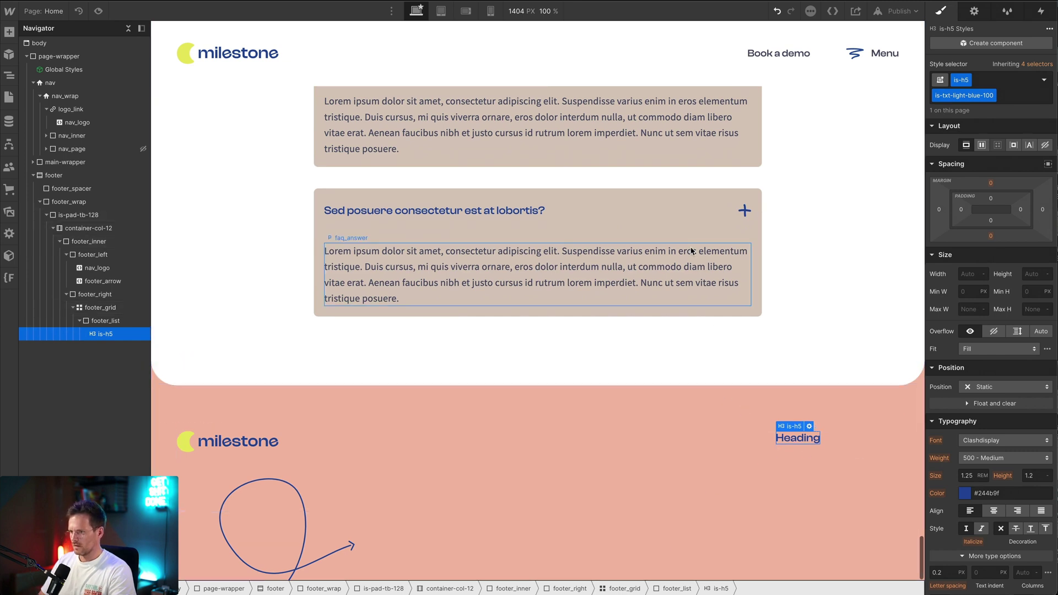
pyautogui.doubleClick(790, 439)
pyautogui.doubleClick(789, 439)
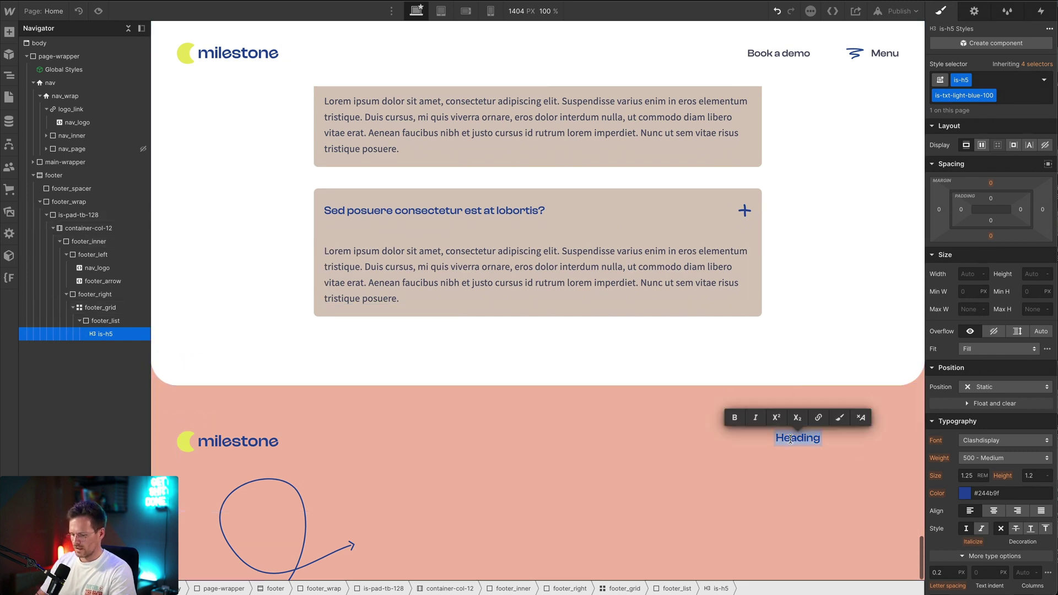
pyautogui.write('Milestine')
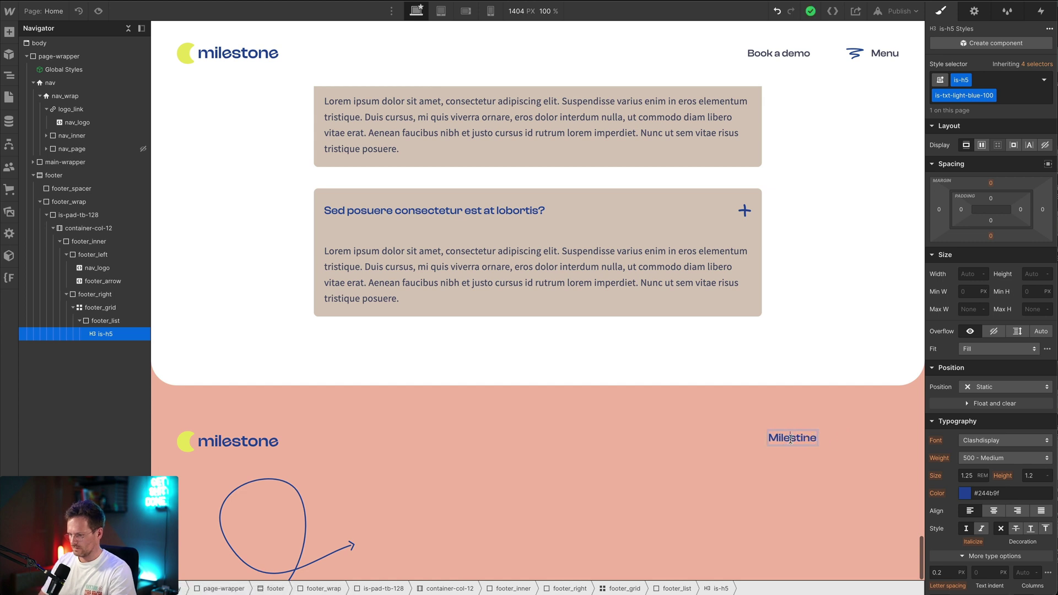
pyautogui.press('Left')
pyautogui.press('Left')
pyautogui.press('Left')
pyautogui.press('Left')
pyautogui.press('Left')
pyautogui.press('BackSpace')
pyautogui.press('BackSpace')
pyautogui.press('BackSpace')
pyautogui.hotkey('ctrl', 'a')
pyautogui.write('Milestone')
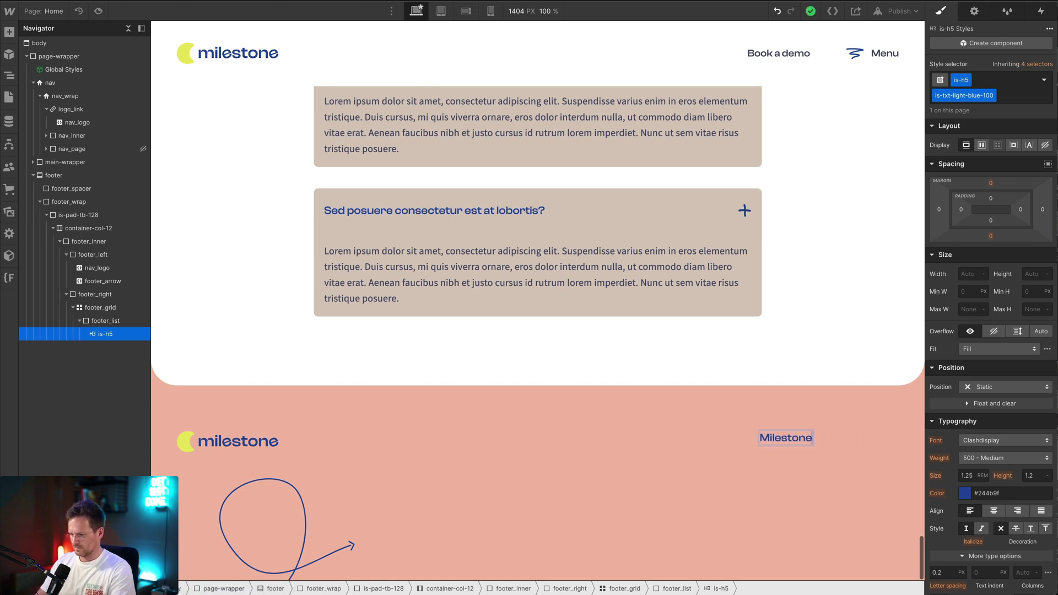
pyautogui.press('Escape')
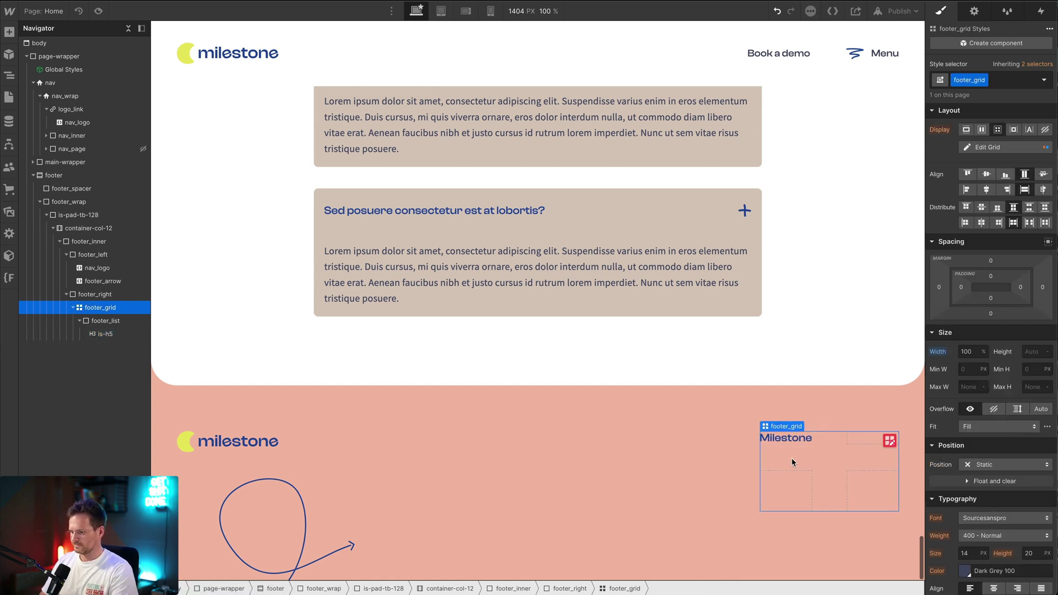
# Add a text link under the heading inside footer_list and set its text to "About".
pyautogui.click(129, 324)
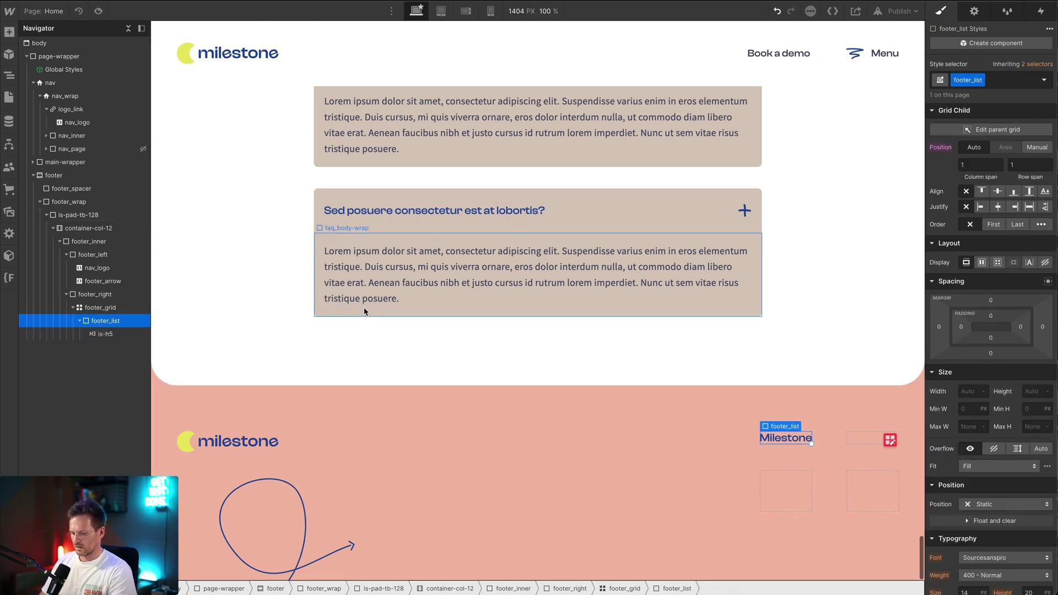
pyautogui.press('super+e')
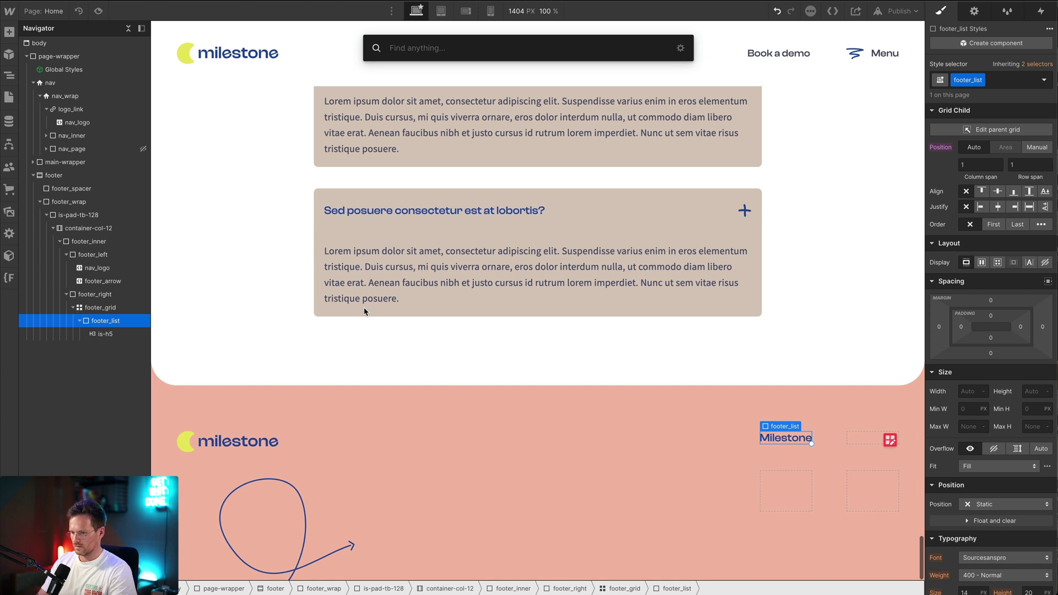
pyautogui.write('link')
pyautogui.press('Down')
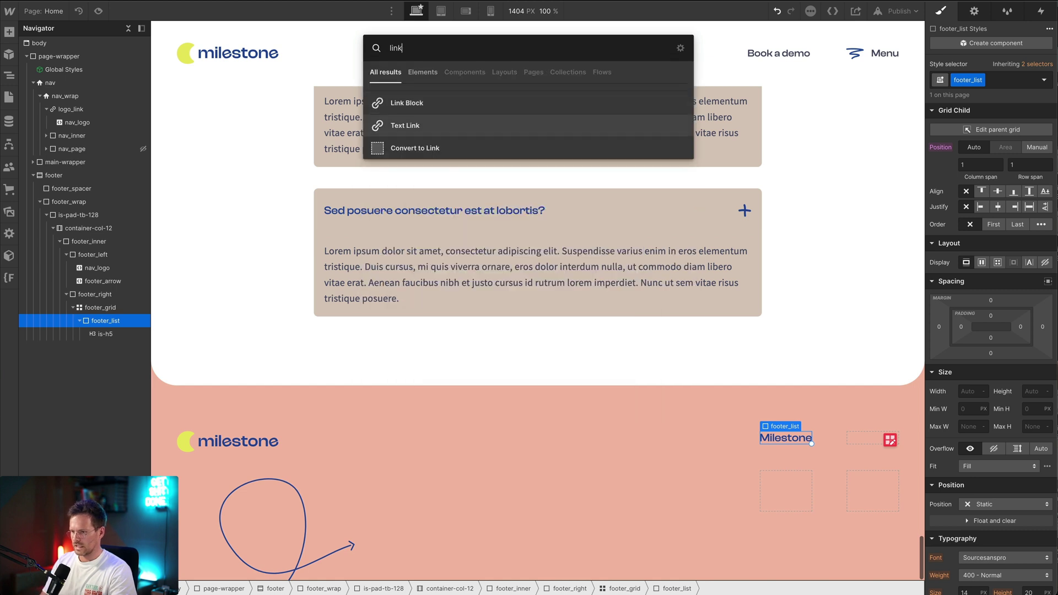
pyautogui.press('Return')
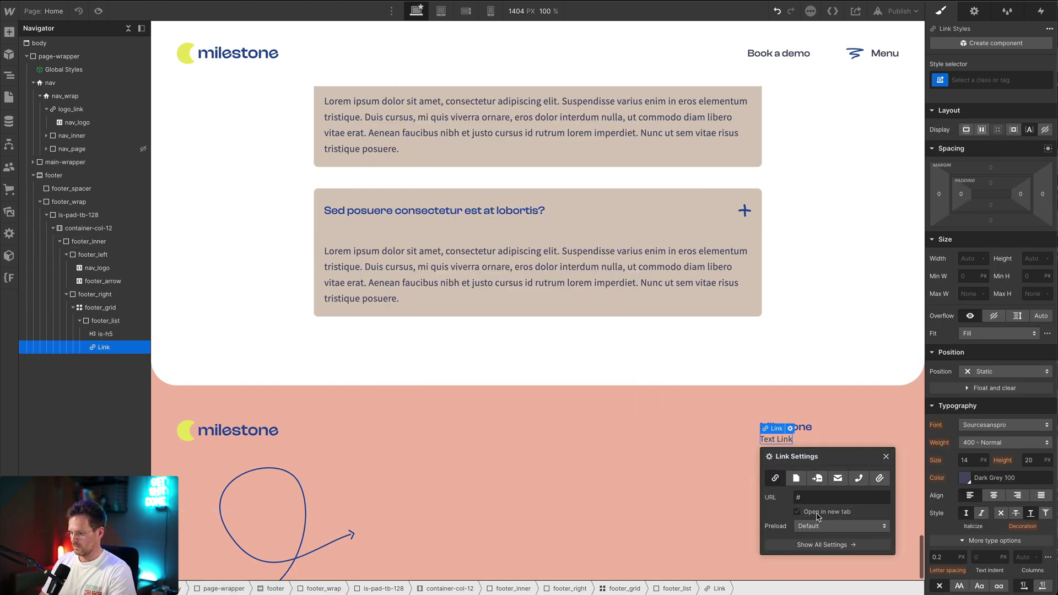
pyautogui.doubleClick(773, 440)
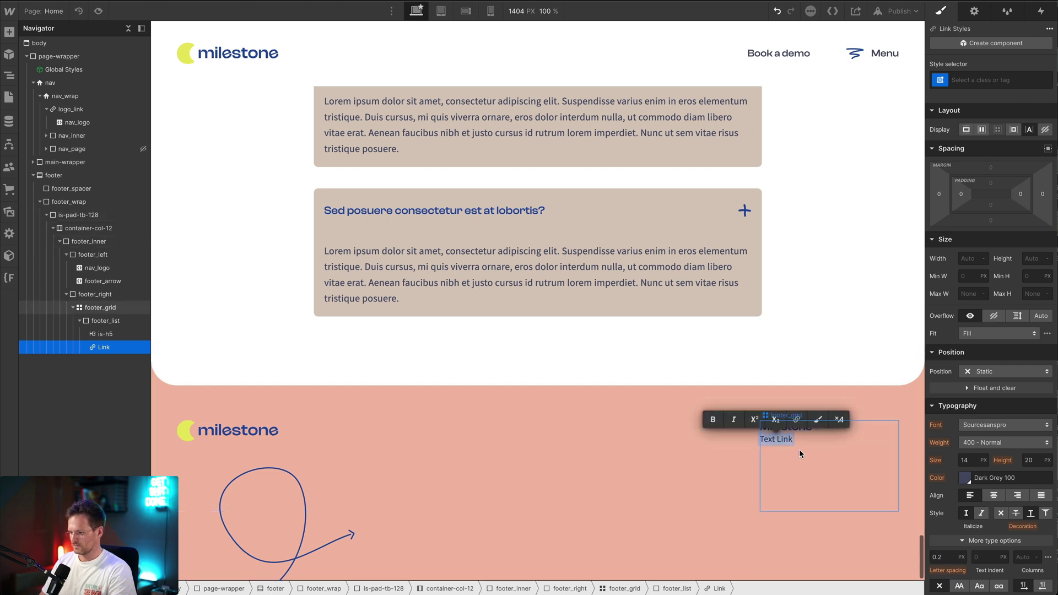
pyautogui.write('About')
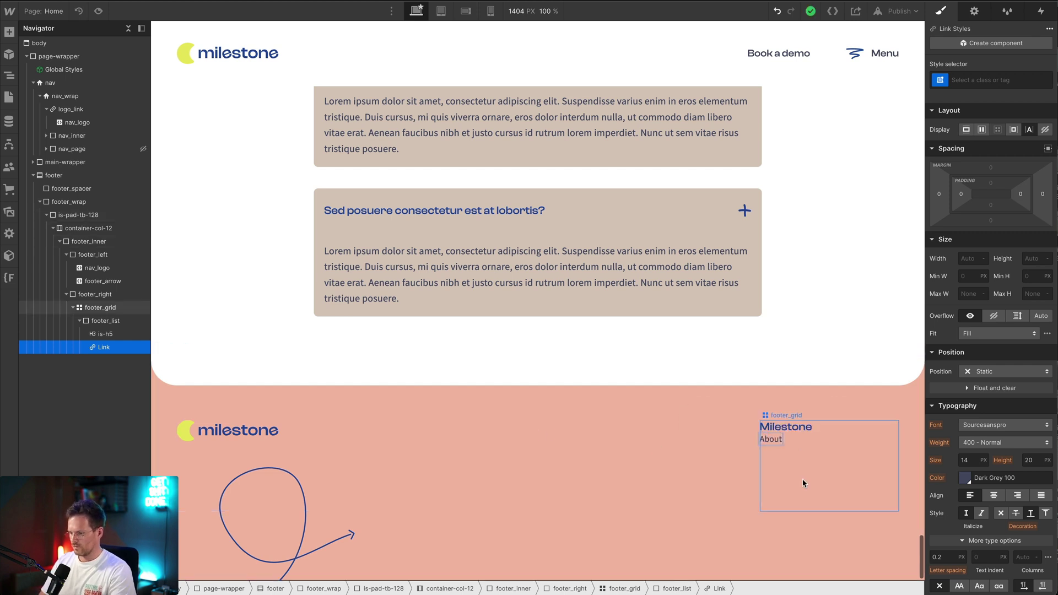
# Switch to Figma, inspect the text style of the About link in the footer, and return to Webflow.
pyautogui.press('super+Tab')
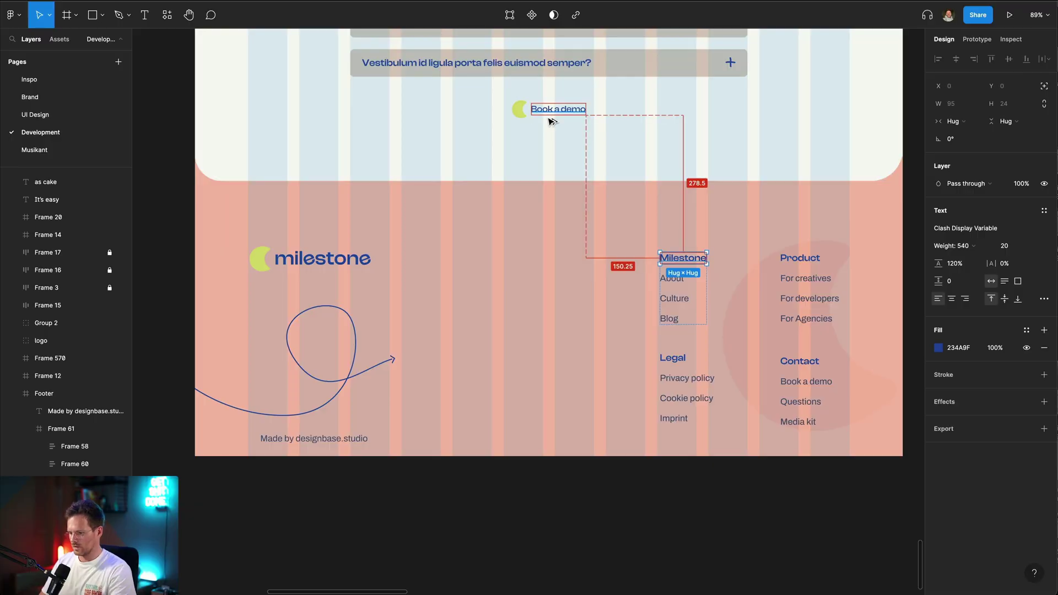
pyautogui.press('super+Tab')
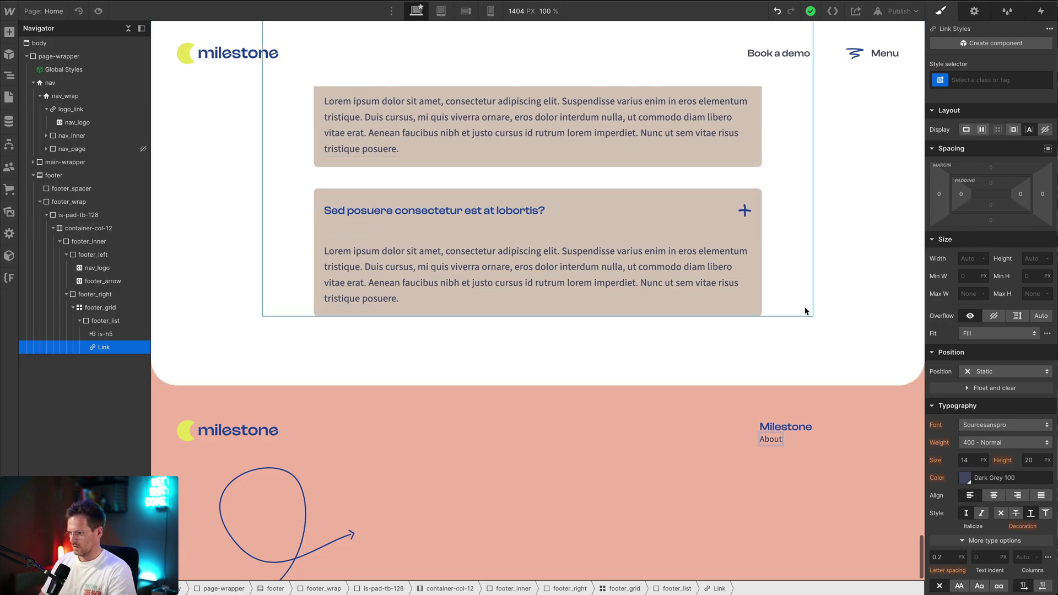
pyautogui.press('super+Tab')
pyautogui.click(630, 318)
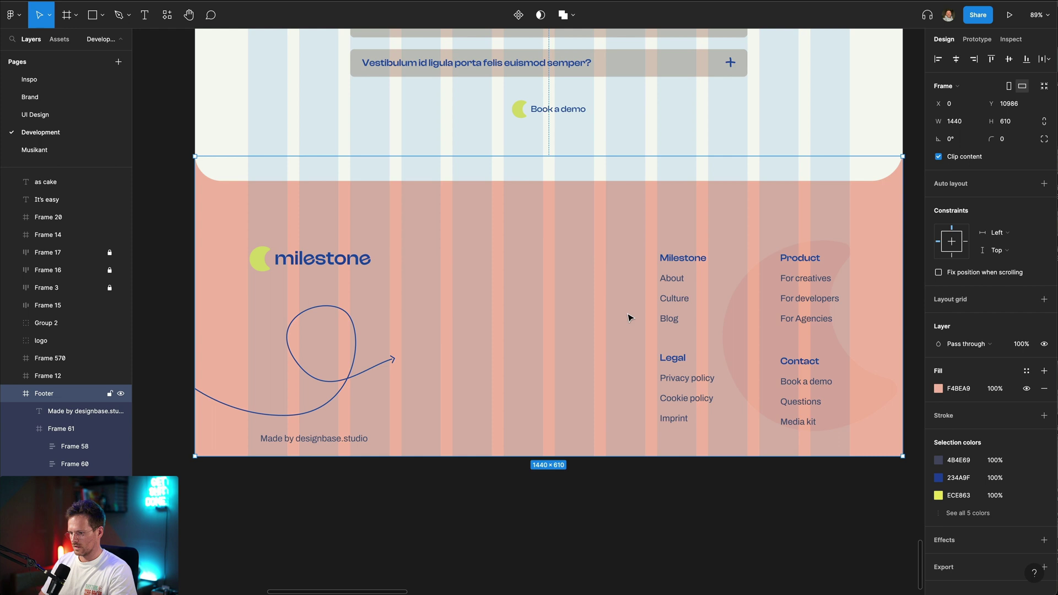
pyautogui.keyDown('super'); pyautogui.click(673, 279); pyautogui.keyUp('super')
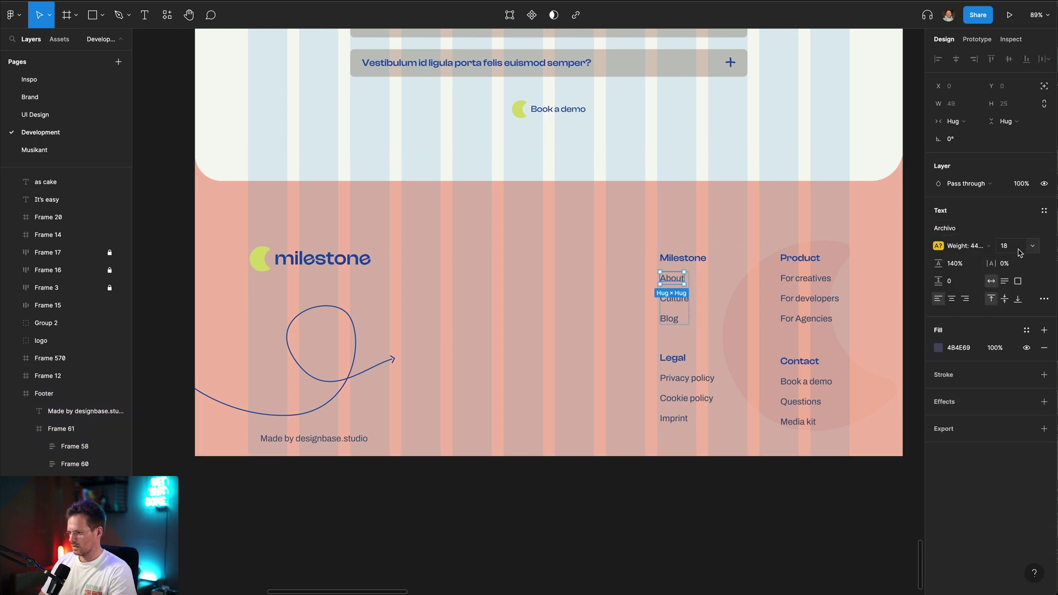
pyautogui.press('super+Tab')
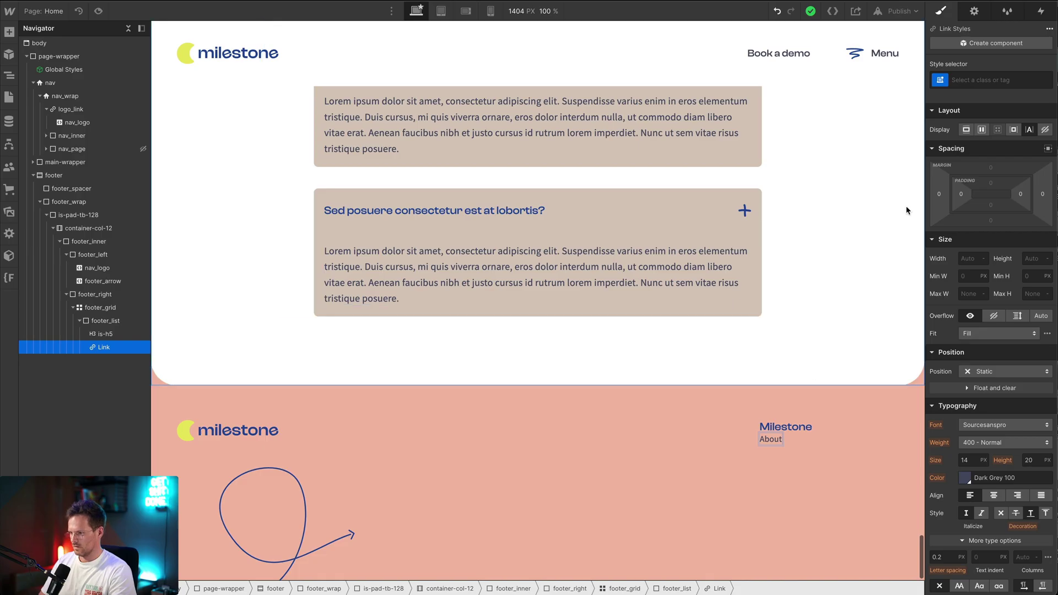
# Finish editing the About link's text and give the link the class is-txt-medium.
pyautogui.press('Escape')
pyautogui.scroll(-1, 632, 464)
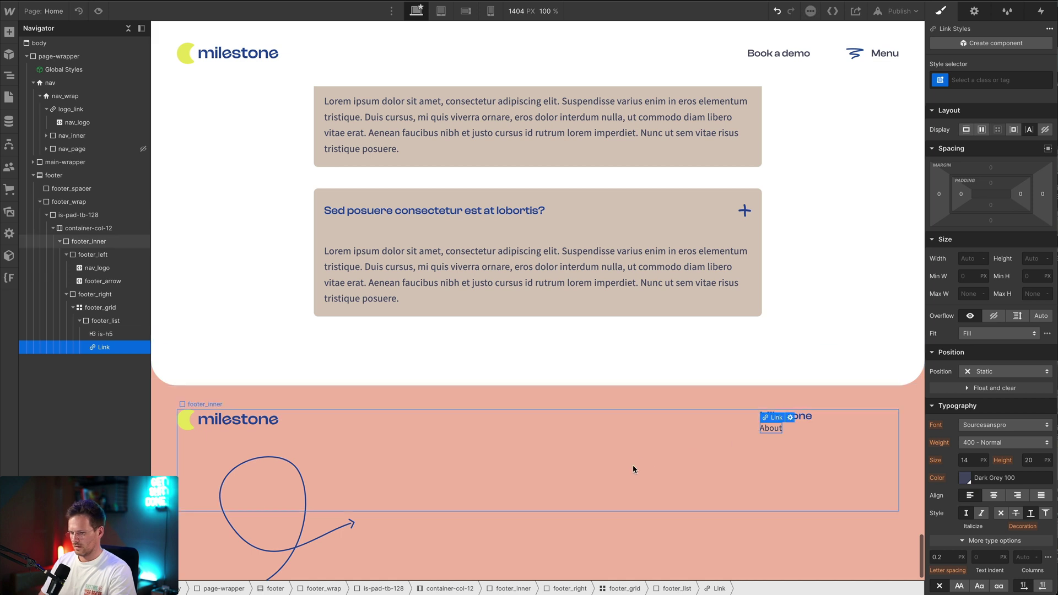
pyautogui.press('super+Return')
pyautogui.write('med')
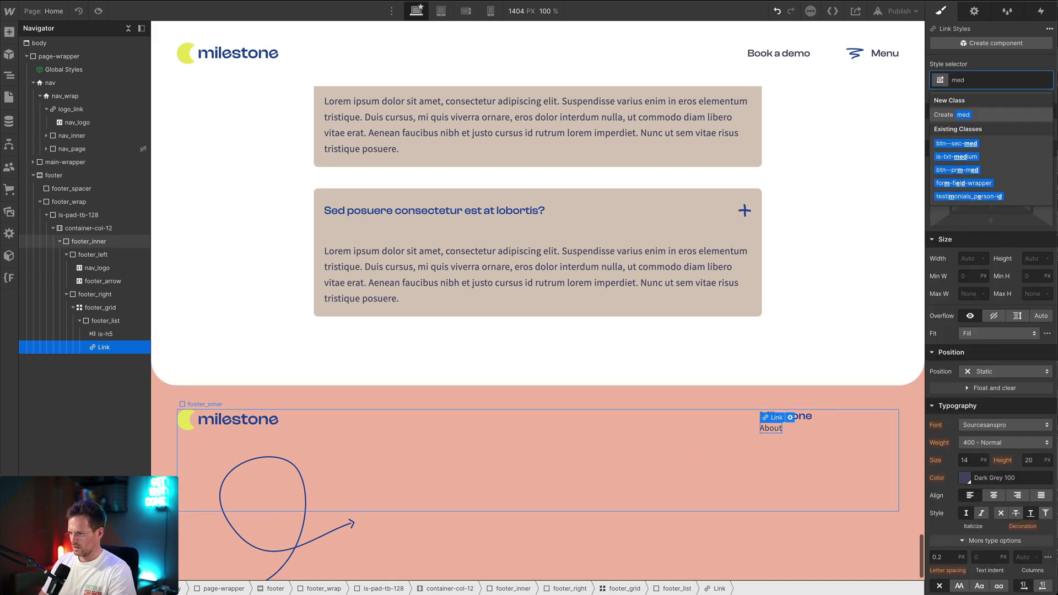
pyautogui.press('Down')
pyautogui.press('Down')
pyautogui.press('Return')
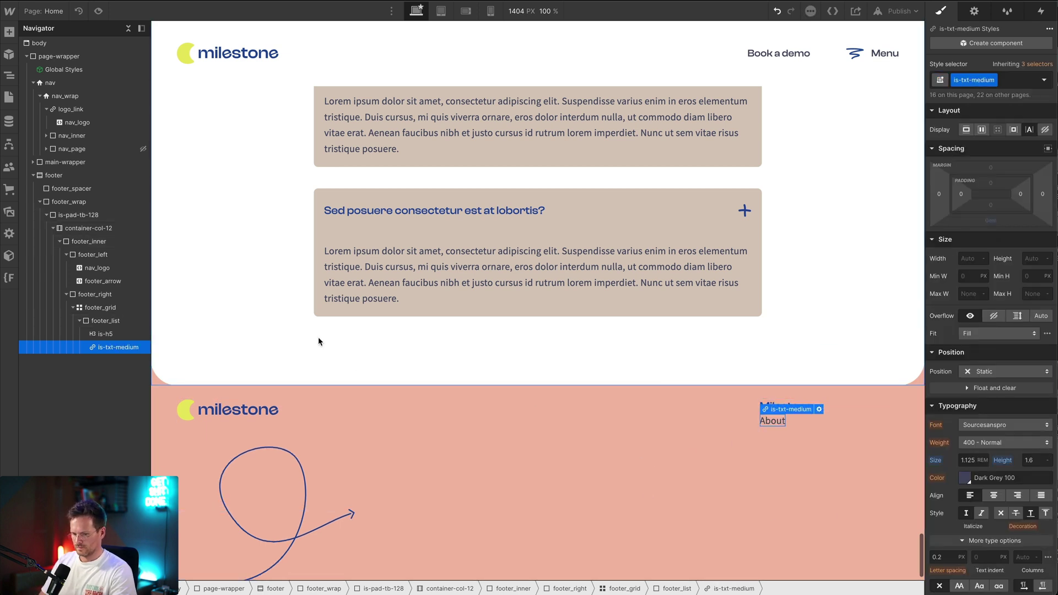
# Duplicate the About link twice and insert "Culture" as the second link's text.
pyautogui.hotkey('ctrl', 'd')
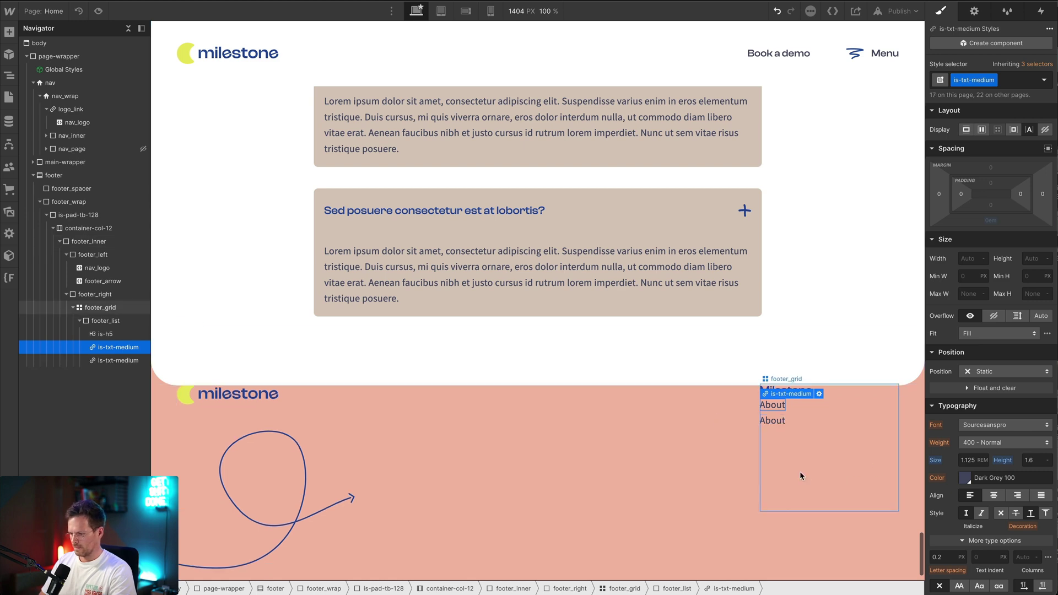
pyautogui.hotkey('ctrl', 'd')
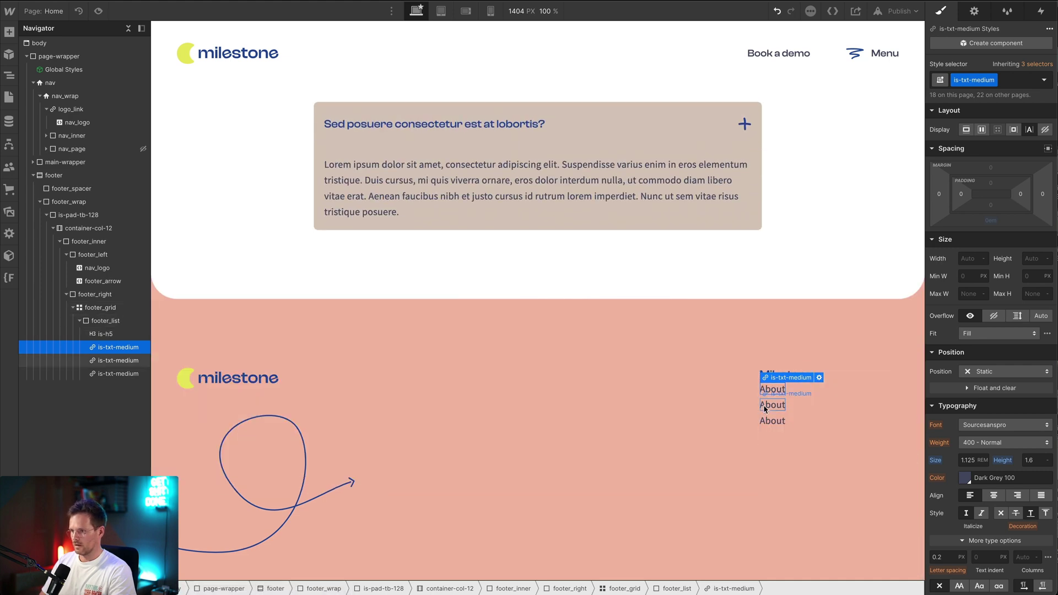
pyautogui.click(766, 409)
pyautogui.doubleClick(765, 409)
pyautogui.write('Cultu')
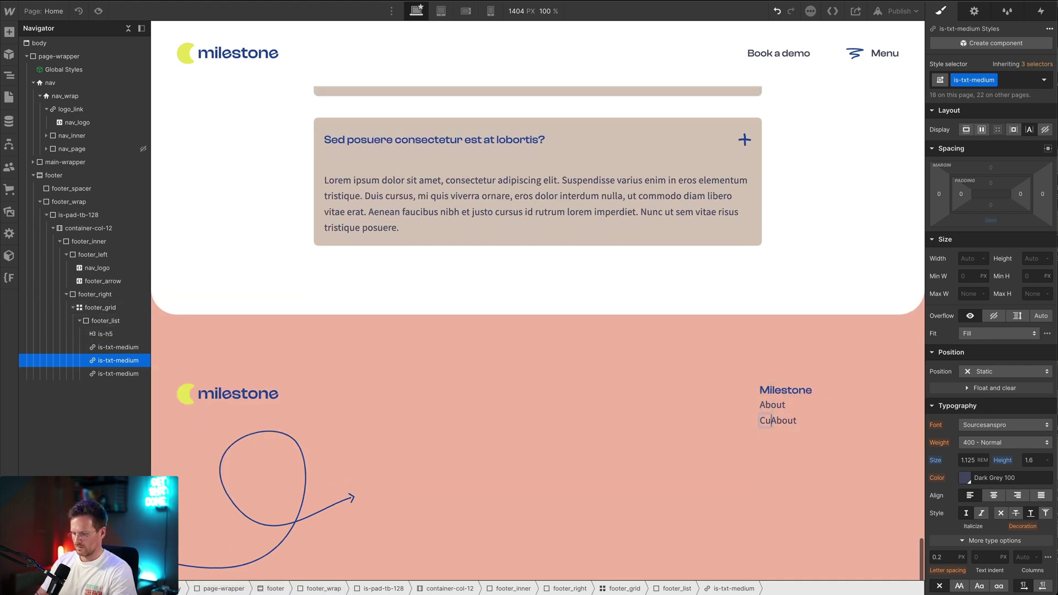
pyautogui.write('re')
pyautogui.click(821, 419)
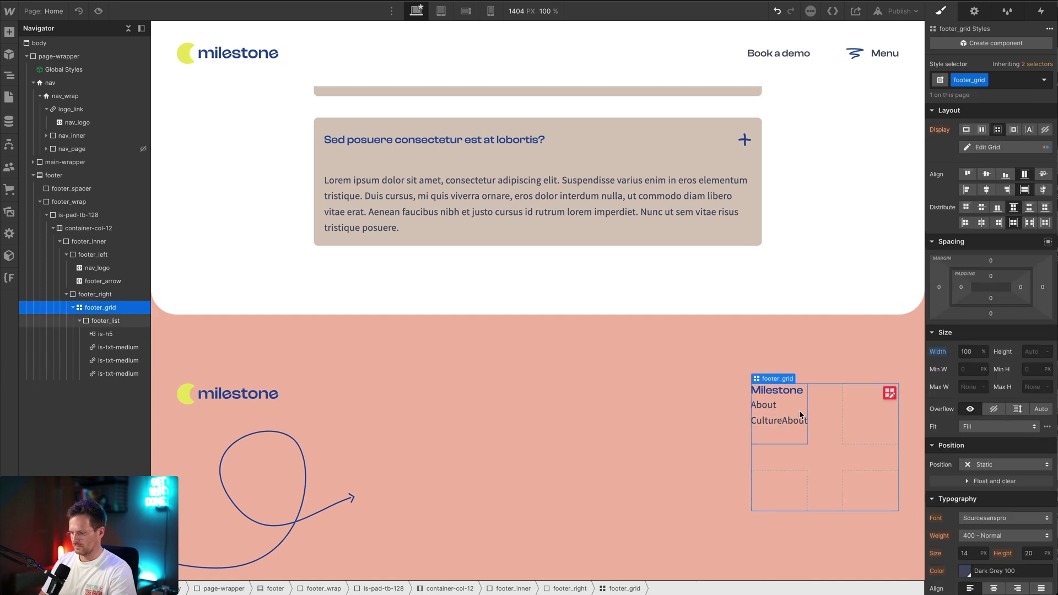
# Replace the text of the third link in the Milestone footer list with "Blog".
pyautogui.click(762, 408)
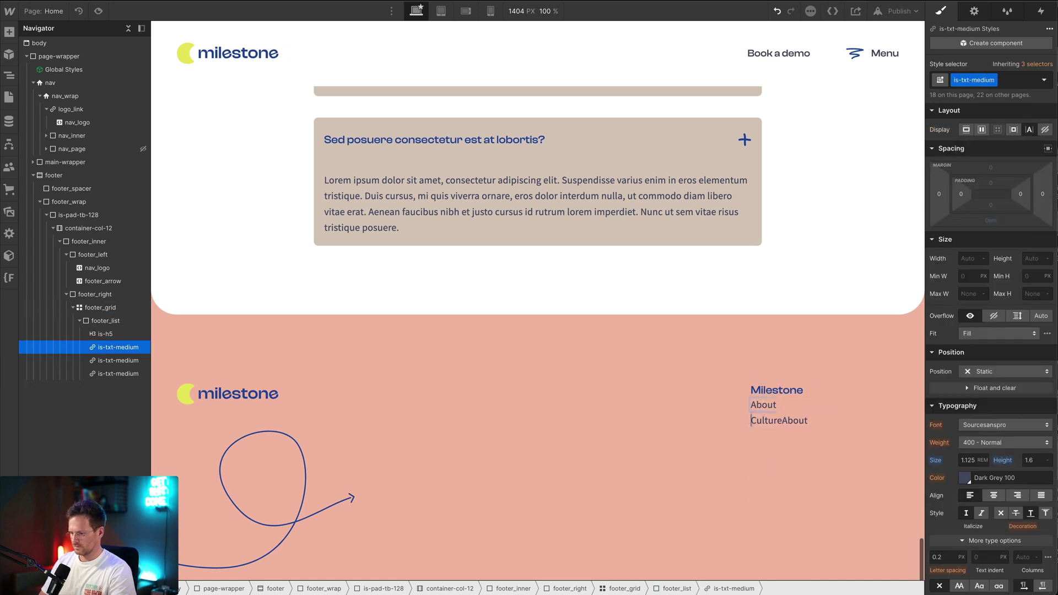
pyautogui.click(778, 442)
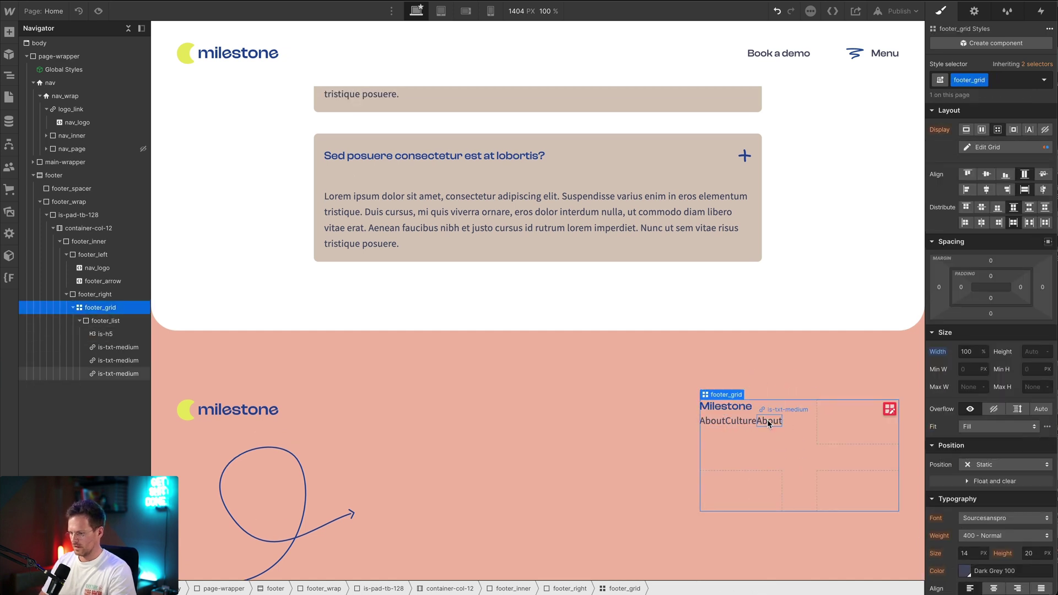
pyautogui.click(768, 422)
pyautogui.doubleClick(766, 421)
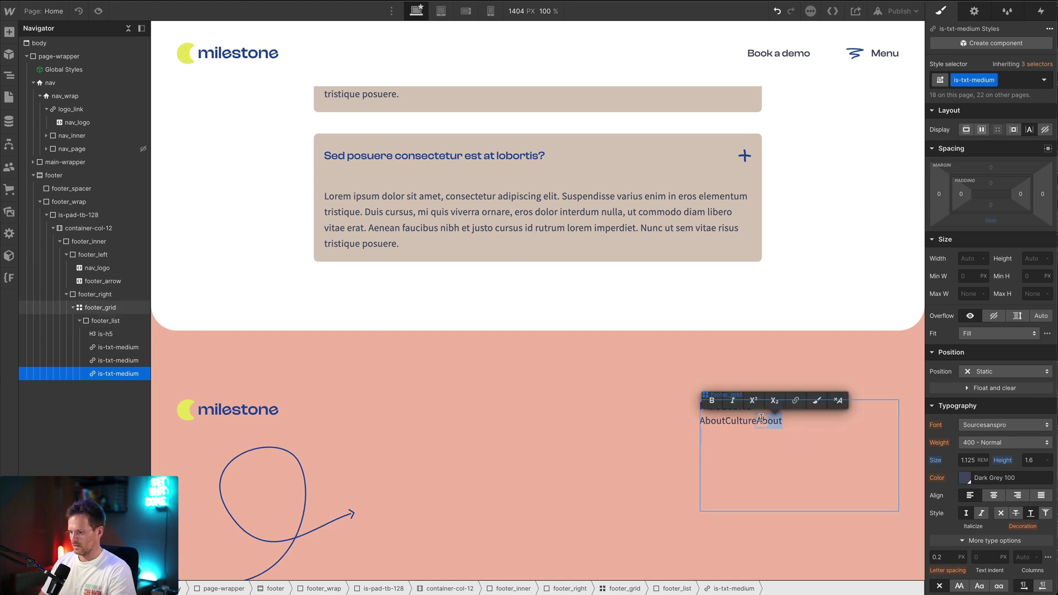
pyautogui.doubleClick(761, 419)
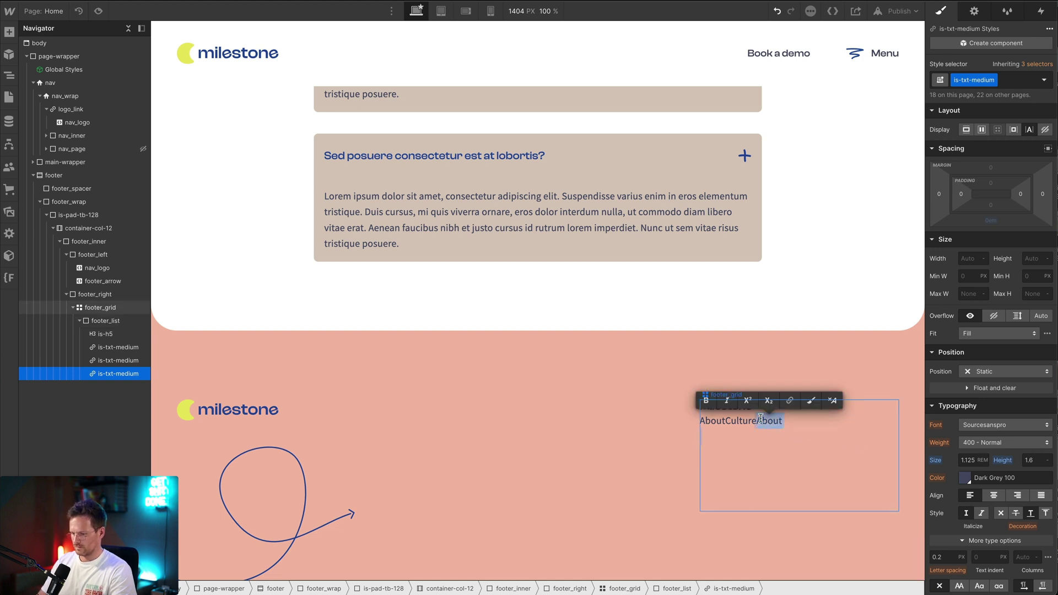
pyautogui.write('Blog')
pyautogui.click(637, 407)
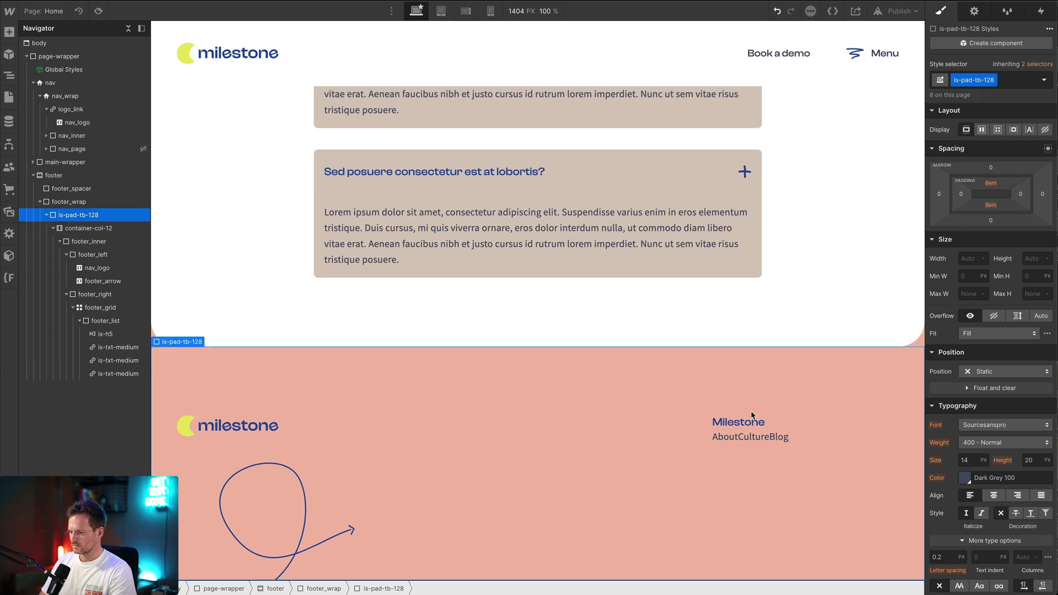
# Lay out footer_list as a vertical flexbox with its children aligned to the start and a row gap of 1 em.
pyautogui.click(773, 432)
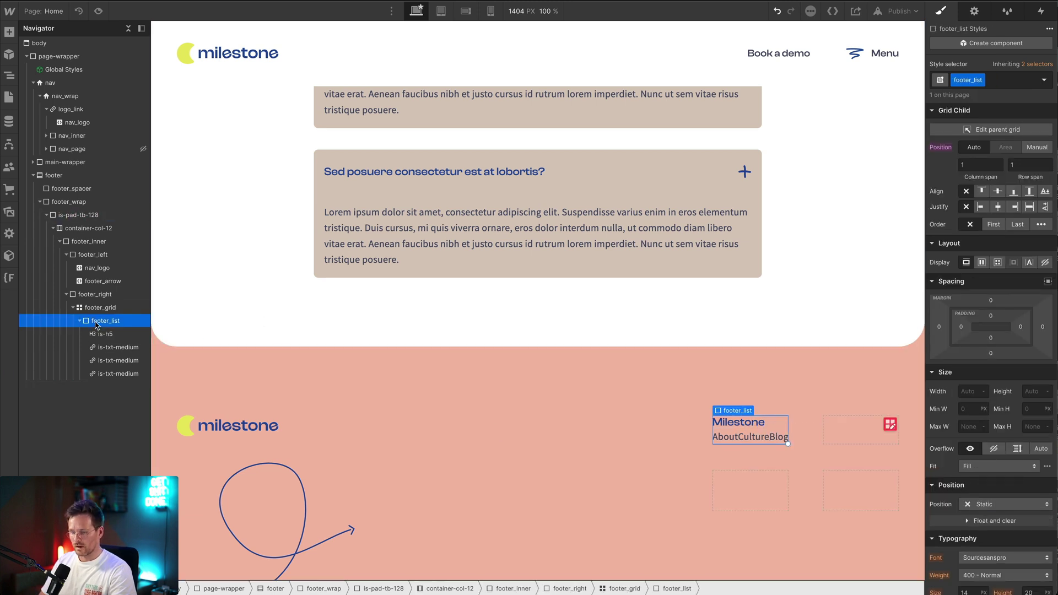
pyautogui.click(981, 263)
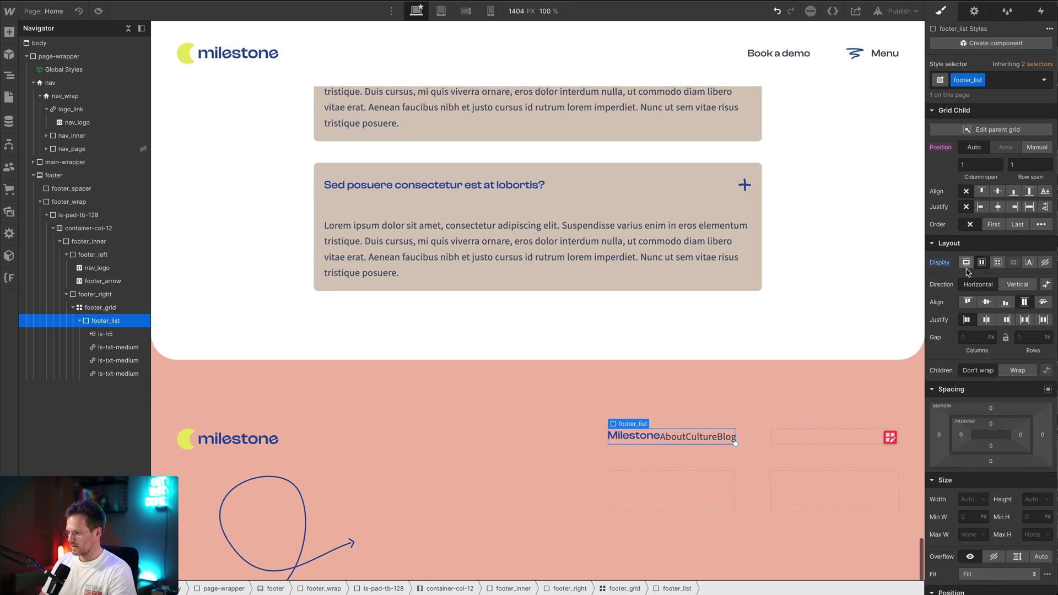
pyautogui.click(1017, 285)
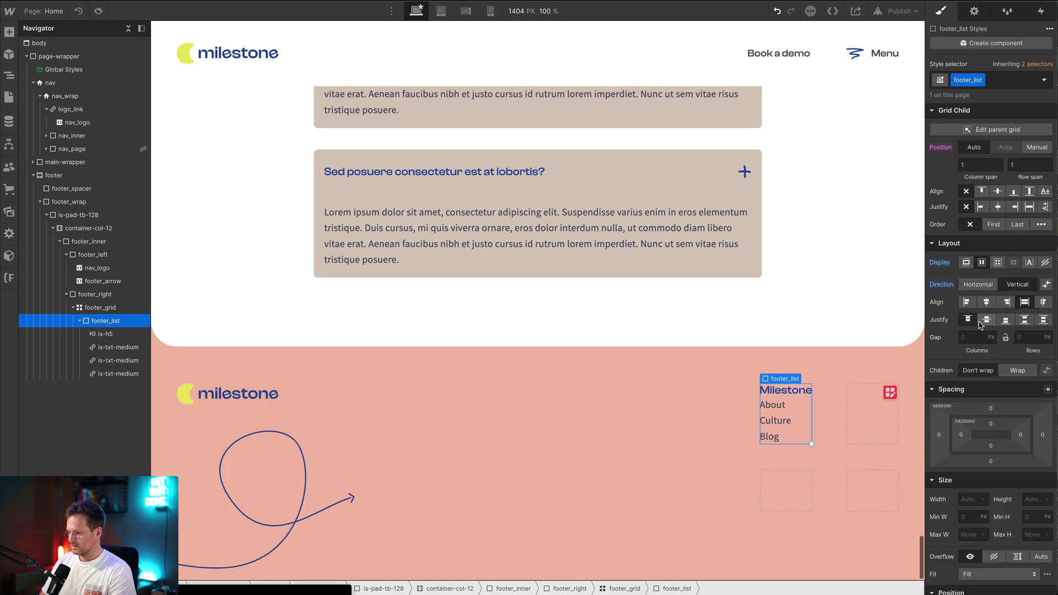
pyautogui.click(966, 302)
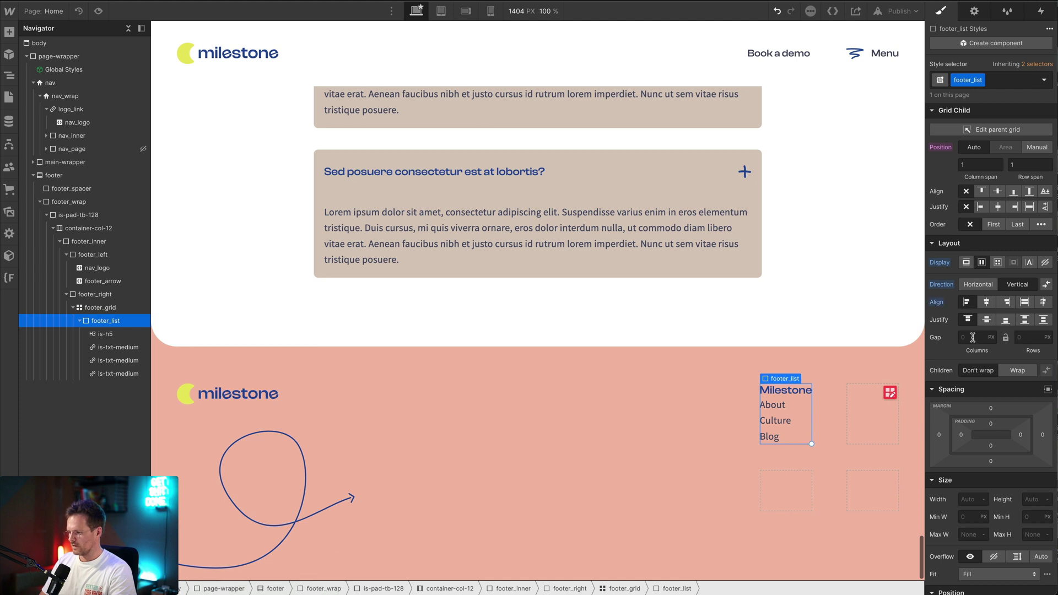
pyautogui.click(1030, 337)
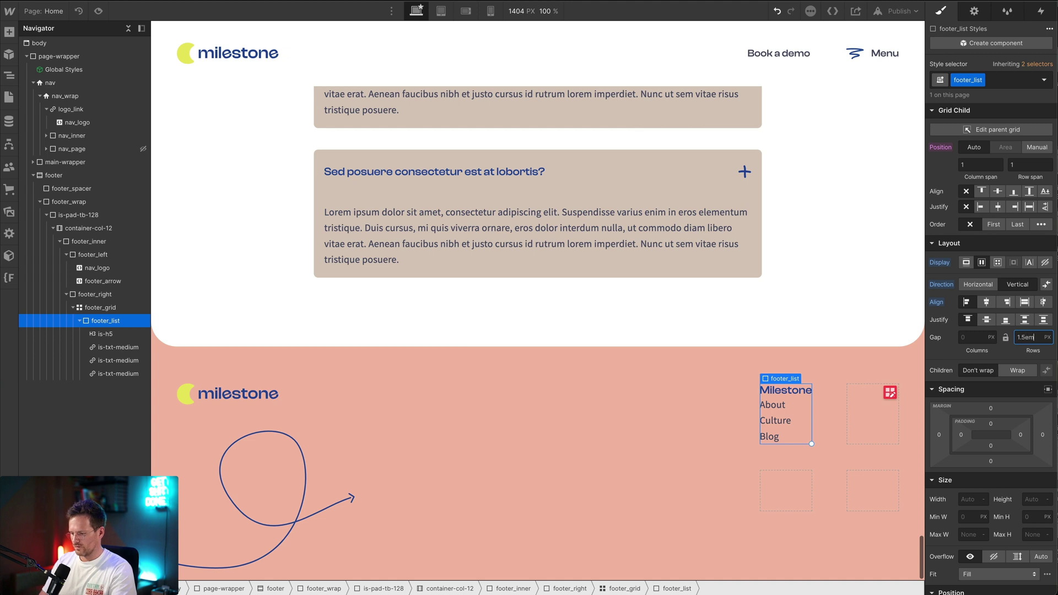
pyautogui.write('1.5em')
pyautogui.press('Return')
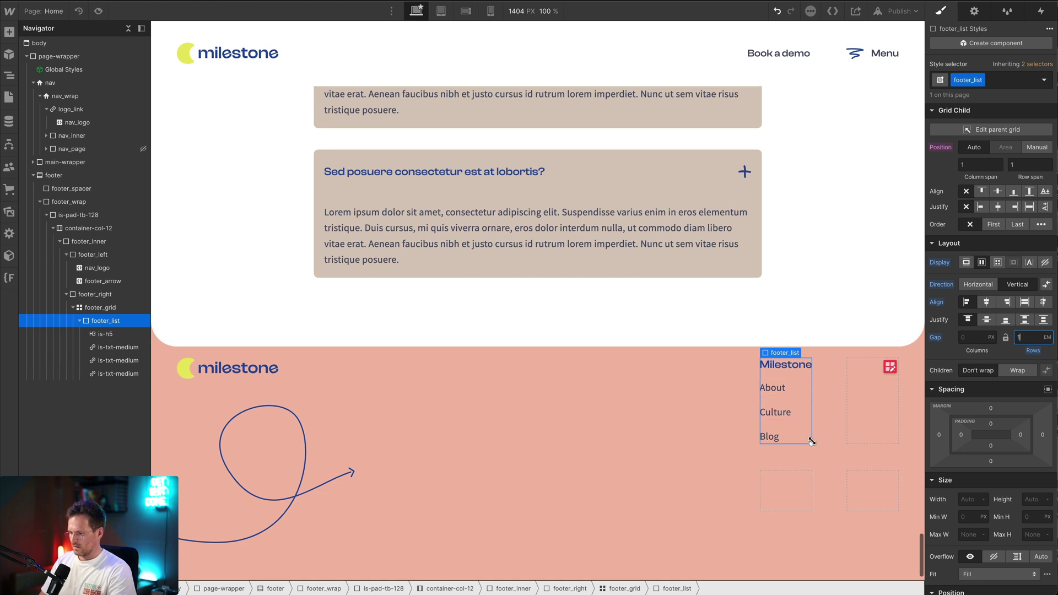
# Duplicate the footer_list block three times to fill the four cells of footer_grid.
pyautogui.click(80, 321)
pyautogui.hotkey('ctrl', 'd')
pyautogui.hotkey('ctrl', 'd')
pyautogui.hotkey('ctrl', 'd')
pyautogui.scroll(-2, 757, 255)
# Retitle the second footer list "Product" and set its links to "For creatives", "For developers" and "For agencies".
pyautogui.doubleClick(868, 319)
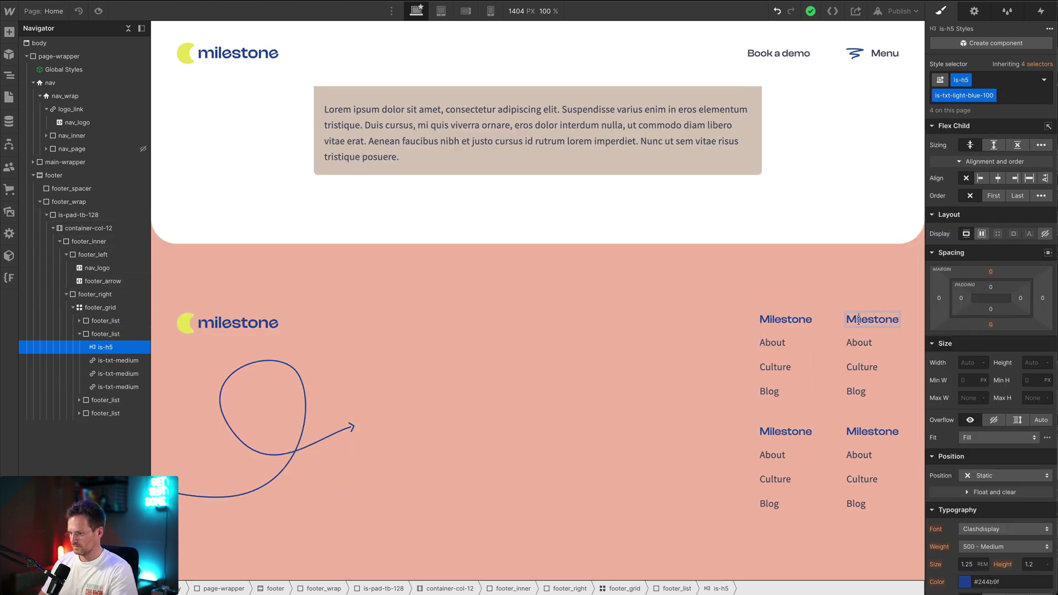
pyautogui.write('Product')
pyautogui.doubleClick(860, 342)
pyautogui.write('For creatives')
pyautogui.click(857, 366)
pyautogui.doubleClick(856, 367)
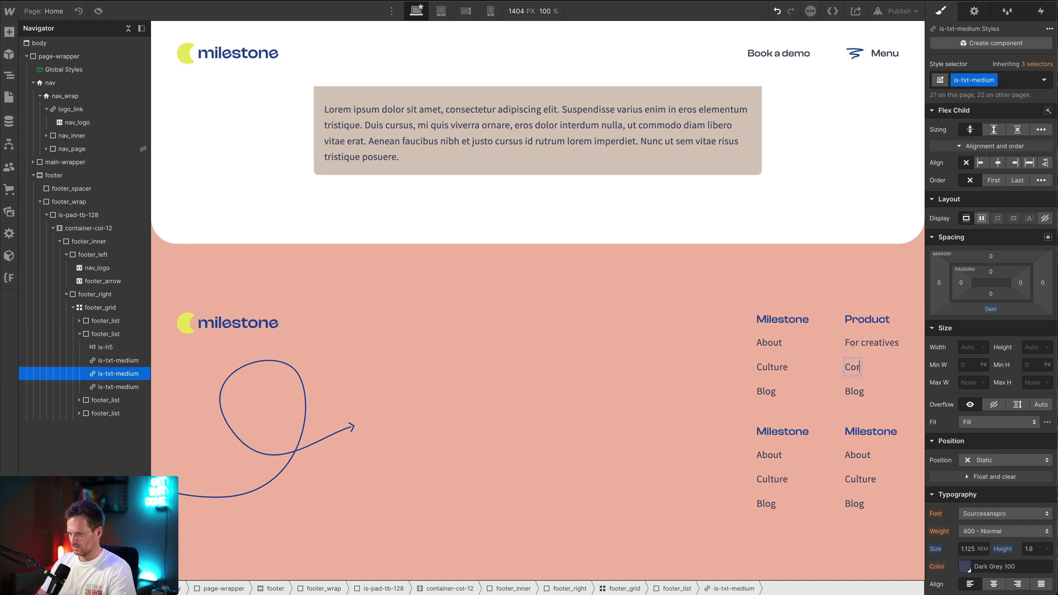
pyautogui.write('Fior developers')
pyautogui.doubleClick(854, 391)
pyautogui.write('For agencies')
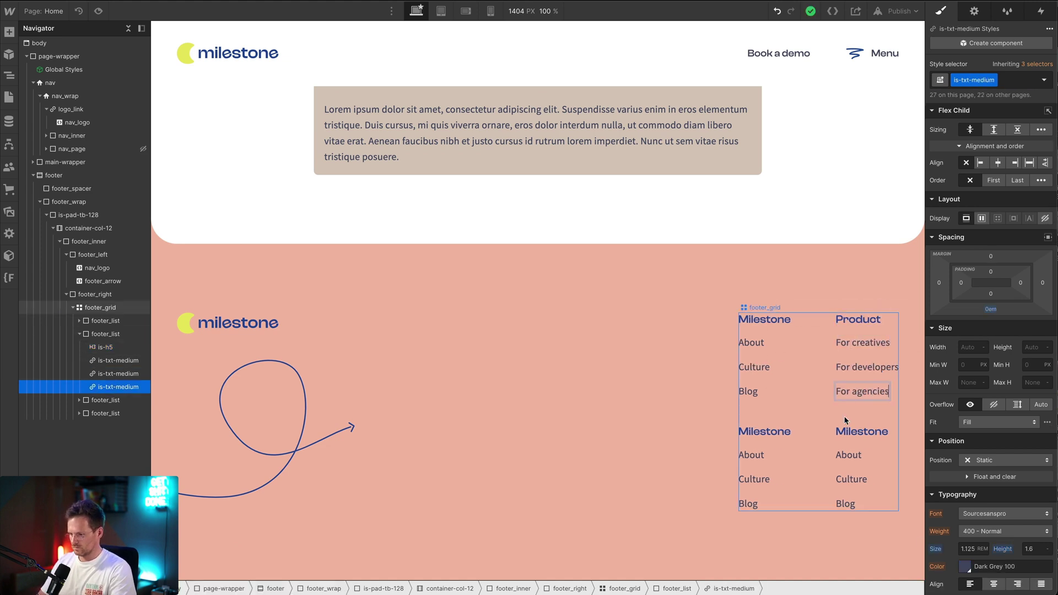
# Retitle the third footer list "Legal" and set its links to "Privacy Policy", "Cookie Policy" and "Legal notice".
pyautogui.doubleClick(764, 431)
pyautogui.write('Legal')
pyautogui.doubleClick(750, 454)
pyautogui.write('Privacy Policy')
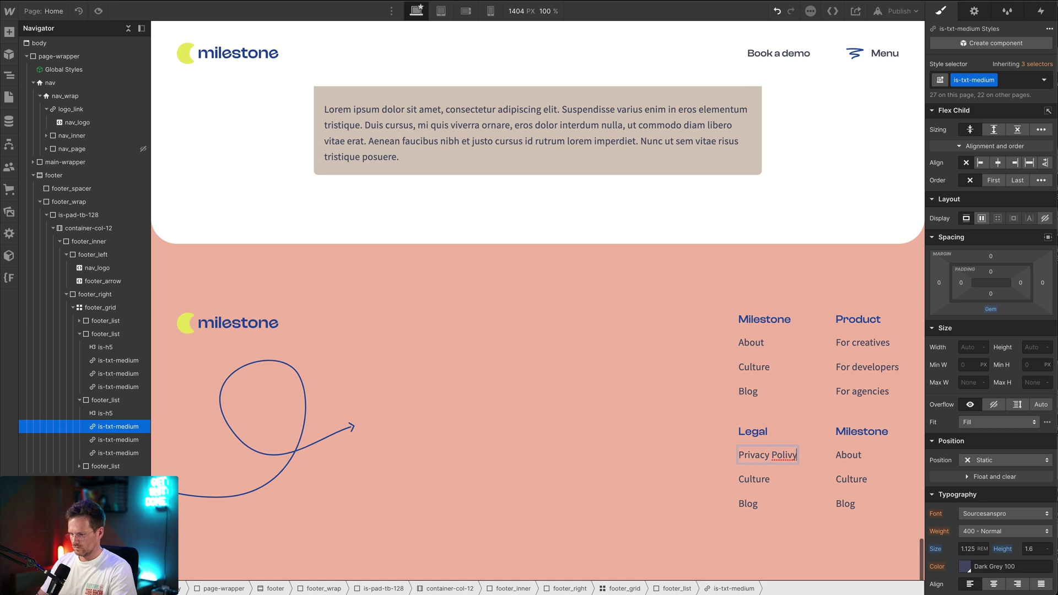
pyautogui.doubleClick(753, 479)
pyautogui.write('Cookie Policy')
pyautogui.doubleClick(748, 503)
pyautogui.write('Legal')
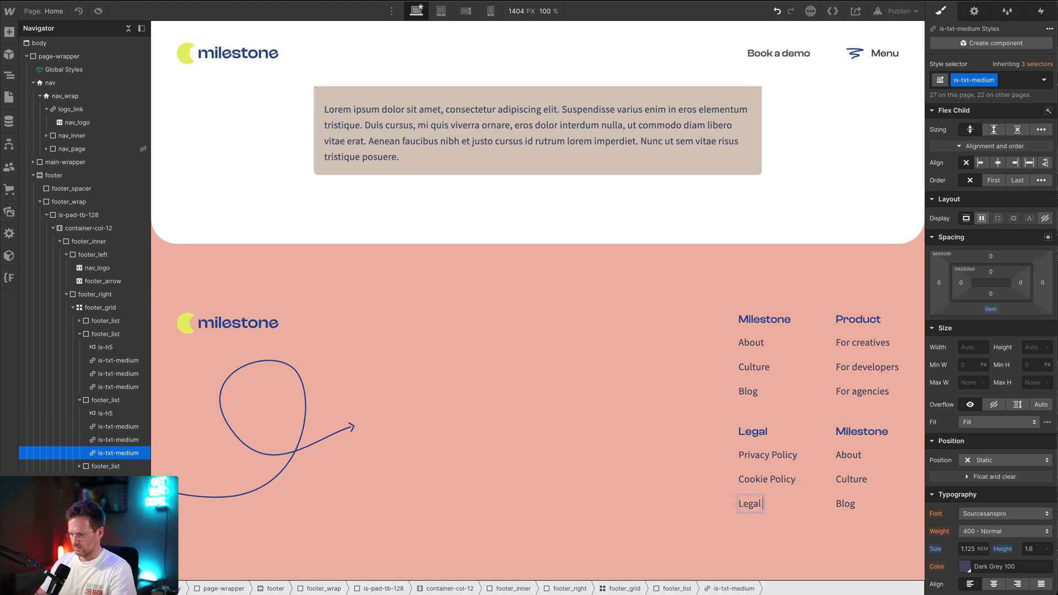
pyautogui.write(' notice')
# Retitle the fourth footer list "Contact" and set its links to "Book a demo", "Questions" and "Media kit".
pyautogui.doubleClick(862, 431)
pyautogui.write('Contact')
pyautogui.doubleClick(849, 454)
pyautogui.write('Book a demo')
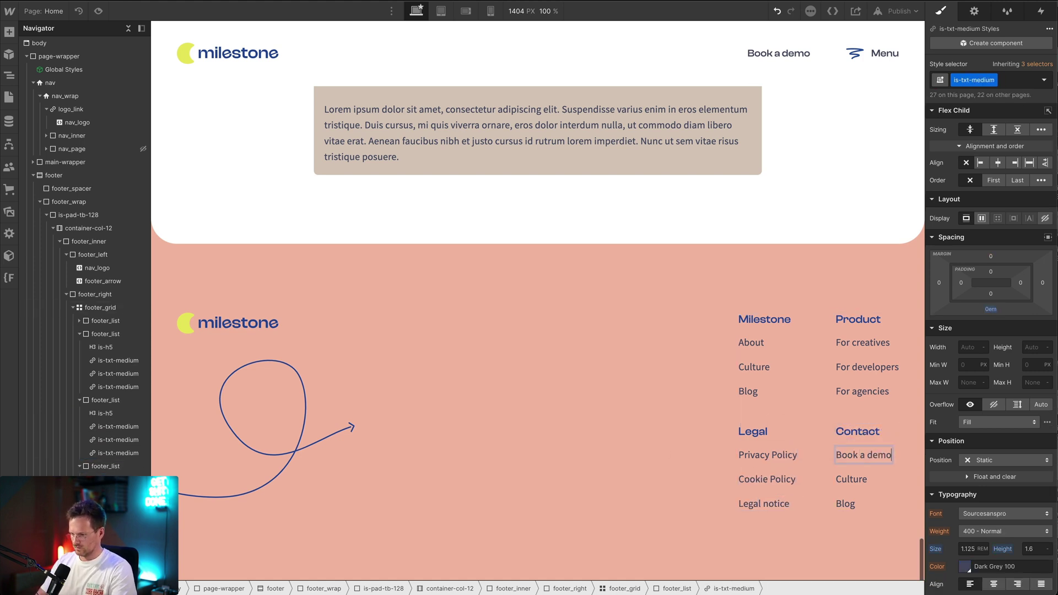
pyautogui.doubleClick(851, 478)
pyautogui.write('Questions')
pyautogui.doubleClick(844, 503)
pyautogui.write('Media kit')
pyautogui.click(774, 395)
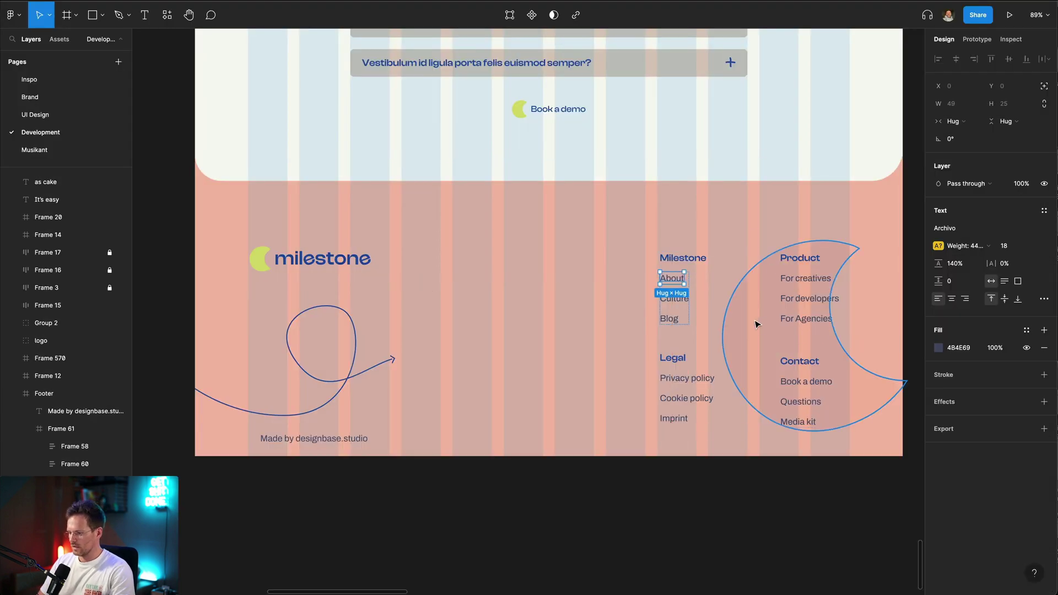
# In Figma, copy the large moon shape behind the footer links as SVG.
pyautogui.click(795, 324)
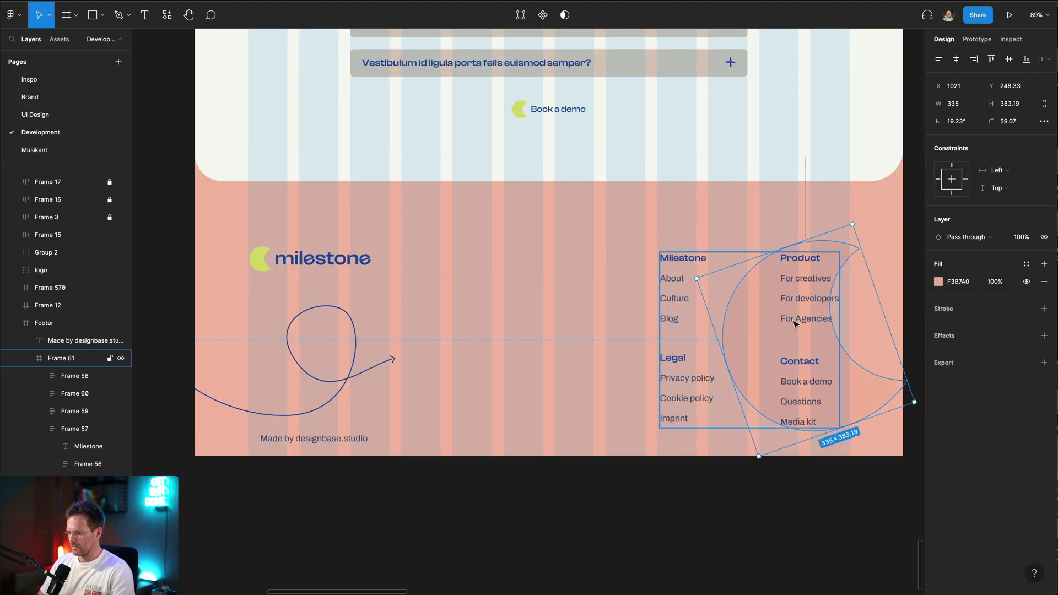
pyautogui.rightClick(750, 326)
pyautogui.moveTo(792, 310)
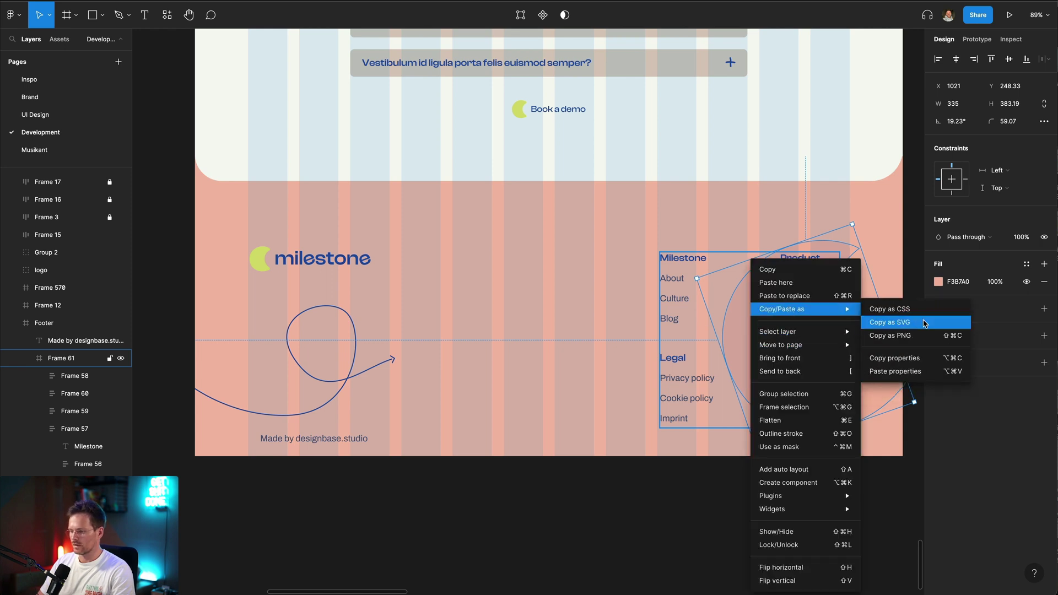
pyautogui.click(925, 323)
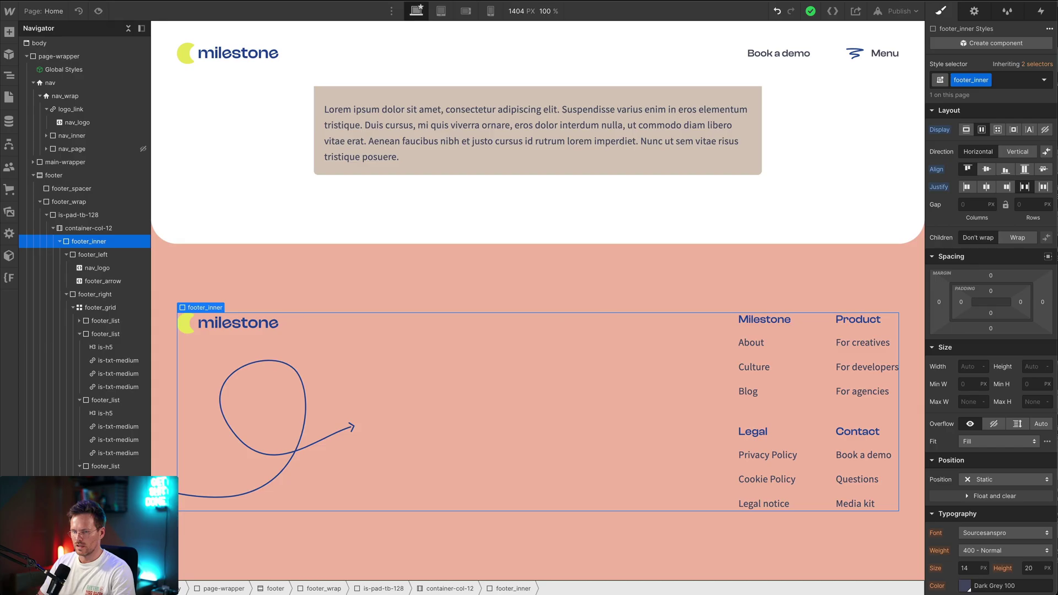
# Back in Webflow, set the position of the footer_right block to Relative.
pyautogui.click(802, 376)
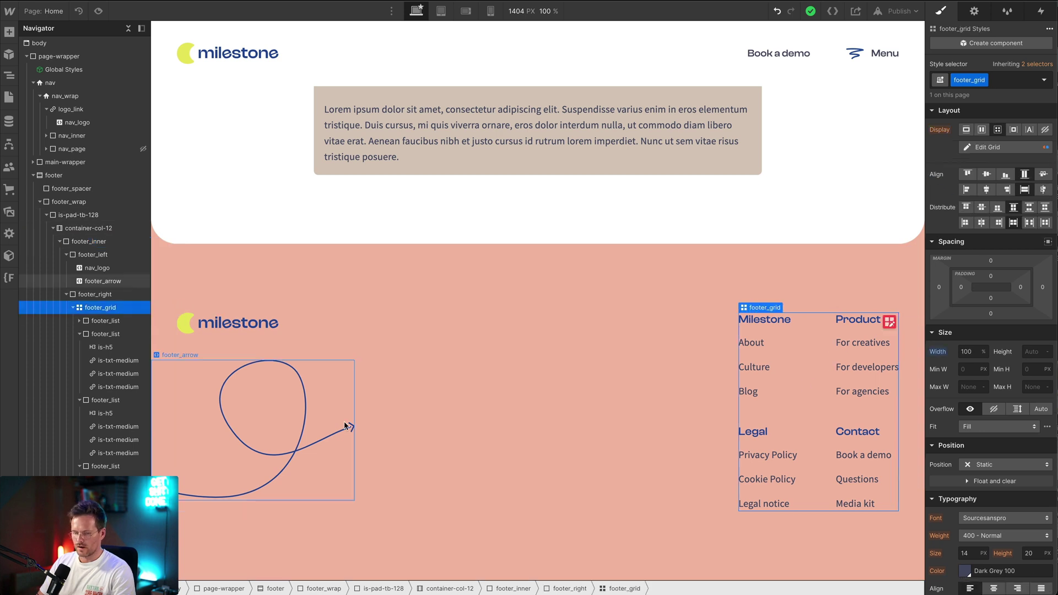
pyautogui.click(109, 301)
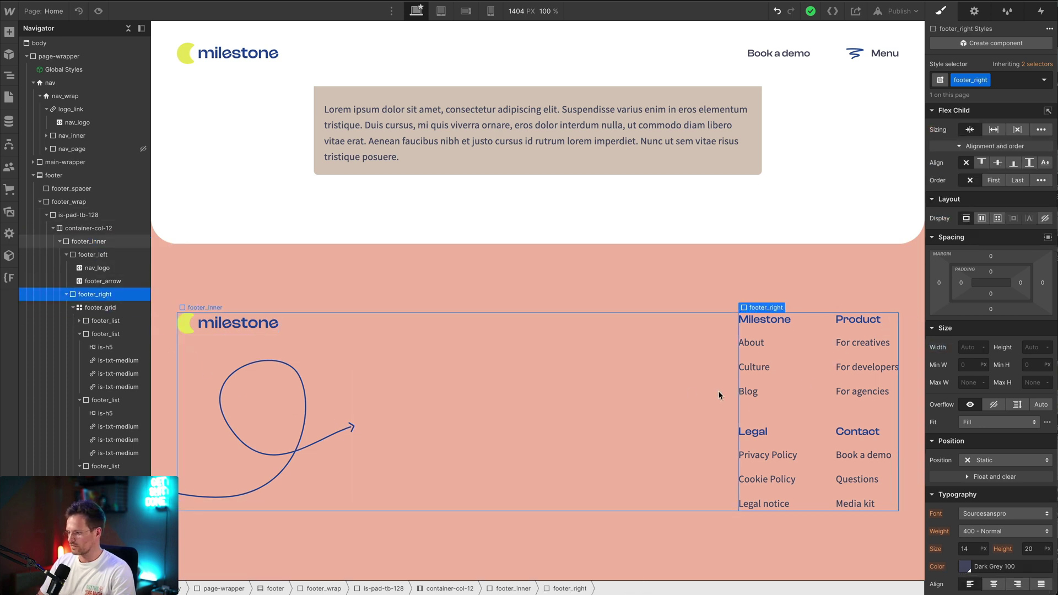
pyautogui.click(1003, 464)
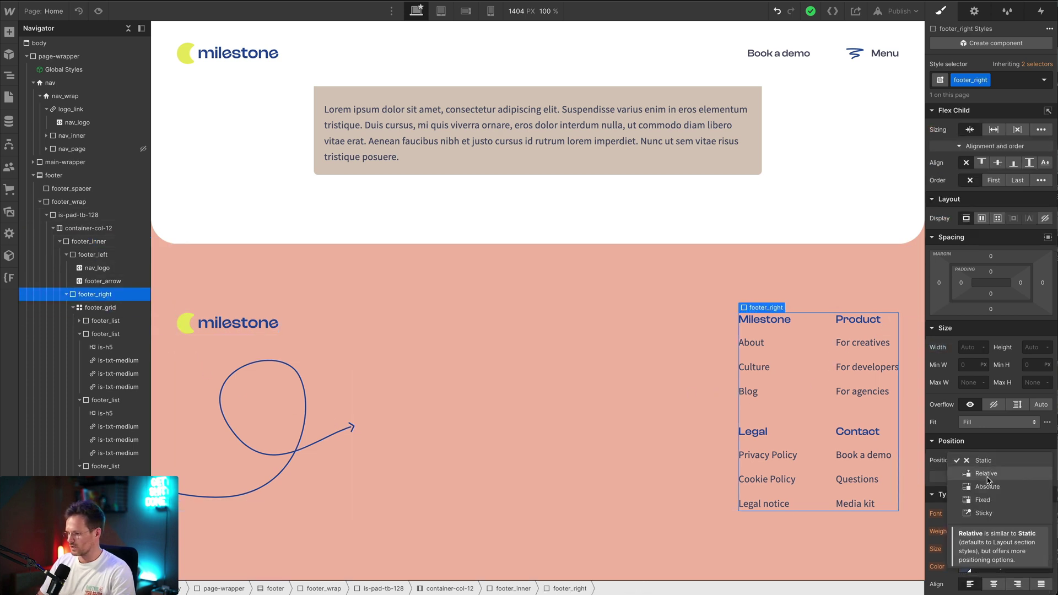
pyautogui.click(987, 473)
# Add an HTML embed inside footer_right containing the copied moon SVG, remove its width and height attributes, and save the code.
pyautogui.hotkey('ctrl', 'k')
pyautogui.write('embed')
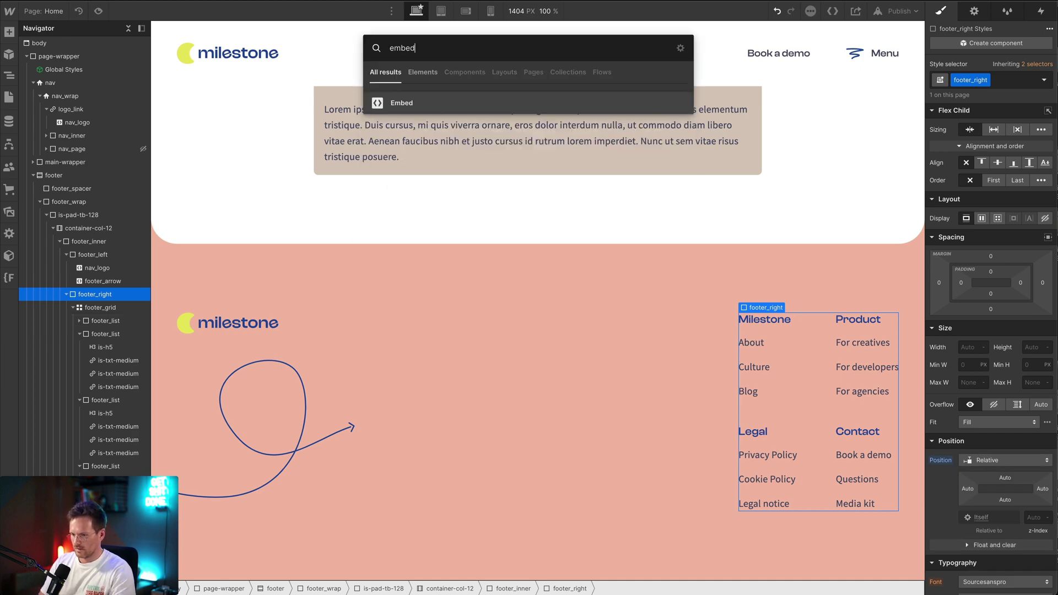
pyautogui.press('Return')
pyautogui.hotkey('ctrl', 'v')
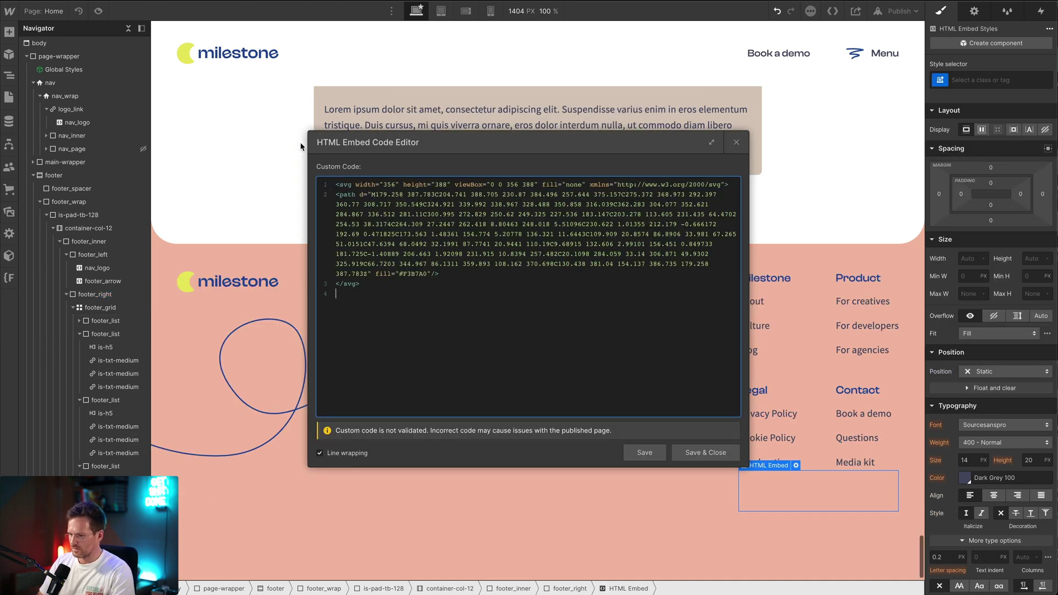
pyautogui.moveTo(452, 185); pyautogui.dragTo(356, 186)
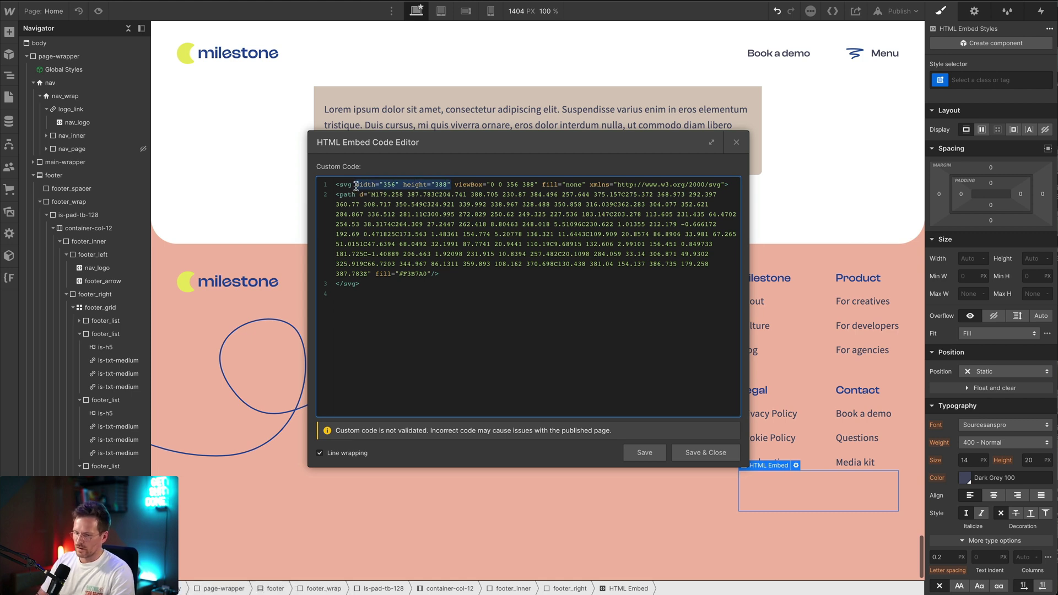
pyautogui.press('BackSpace')
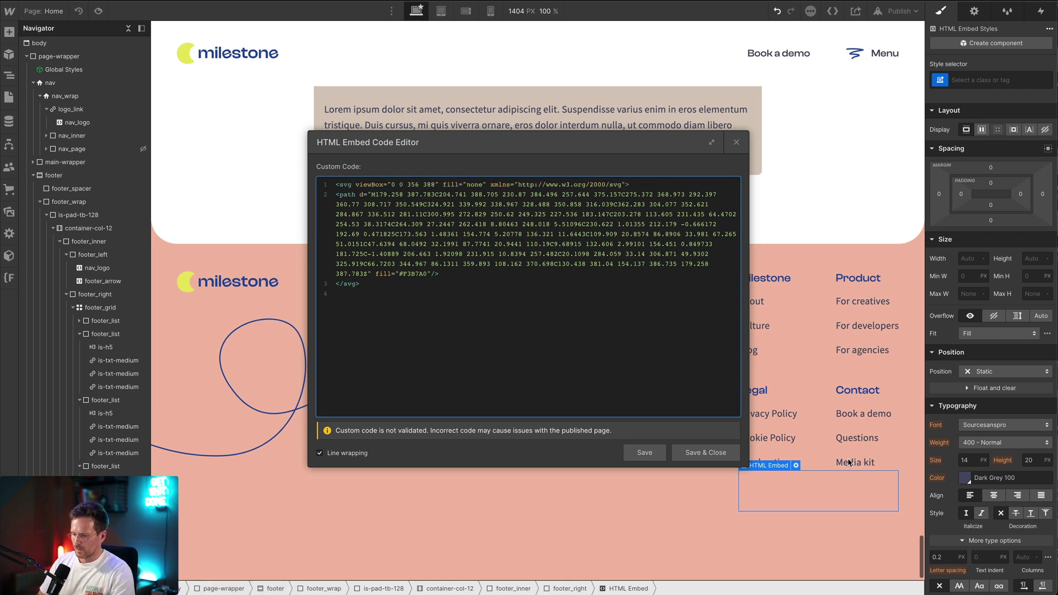
pyautogui.click(684, 456)
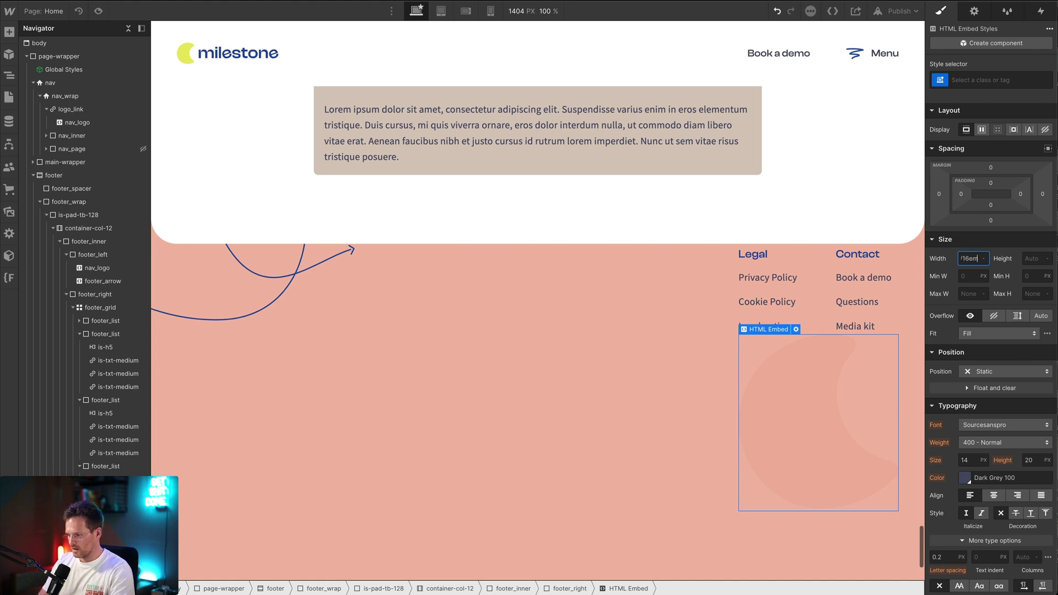
# Set the moon embed's width to 22.25 em and name its class footer_moon.
pyautogui.press('Return')
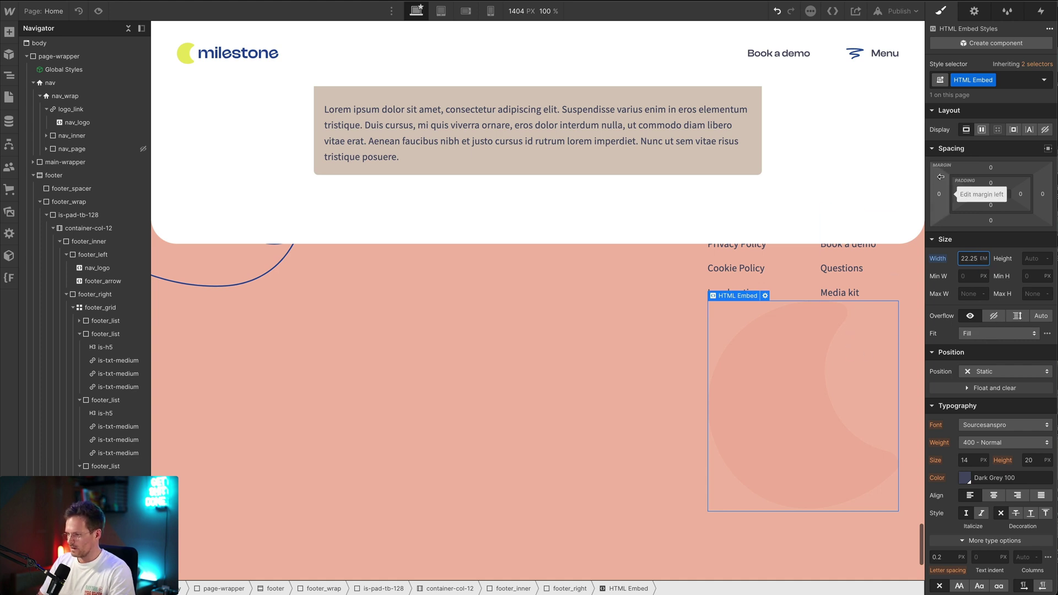
pyautogui.write('fo')
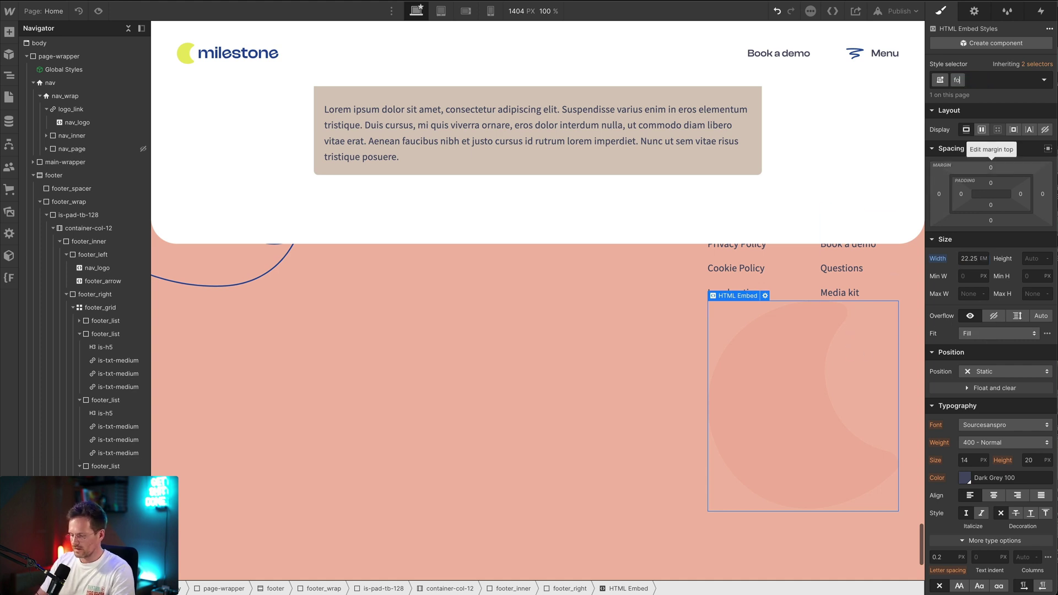
pyautogui.write('oter_md')
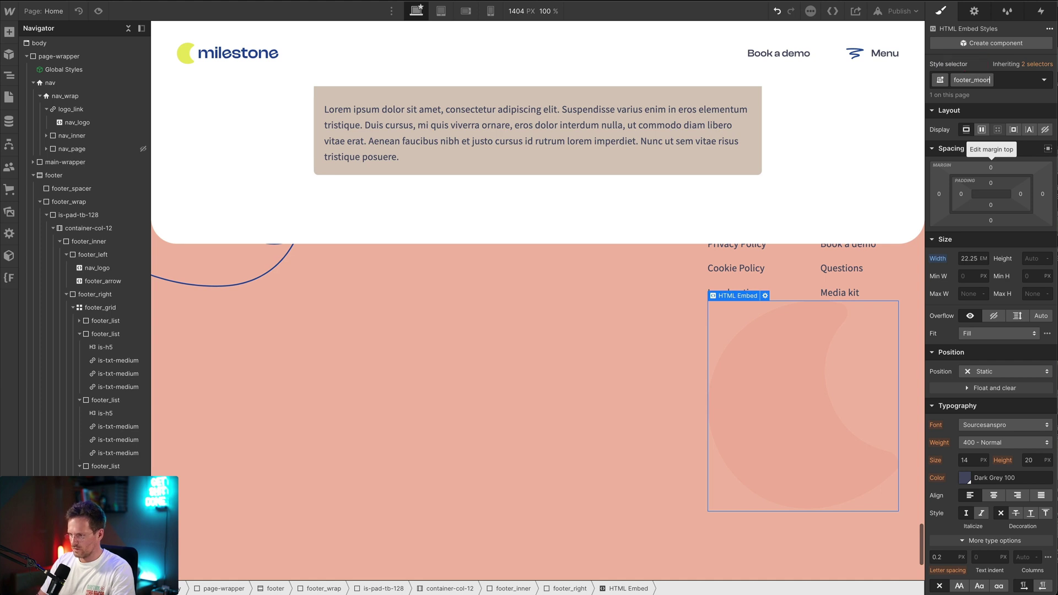
pyautogui.press('Return')
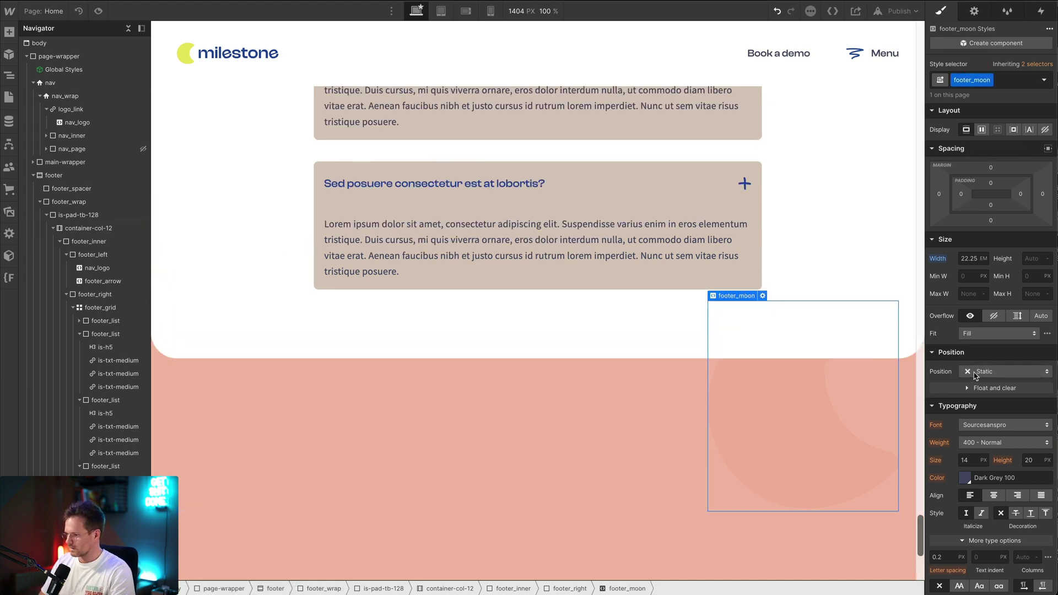
# Position footer_moon absolutely within footer_right with 0% offsets on all four sides.
pyautogui.click(974, 372)
pyautogui.click(987, 398)
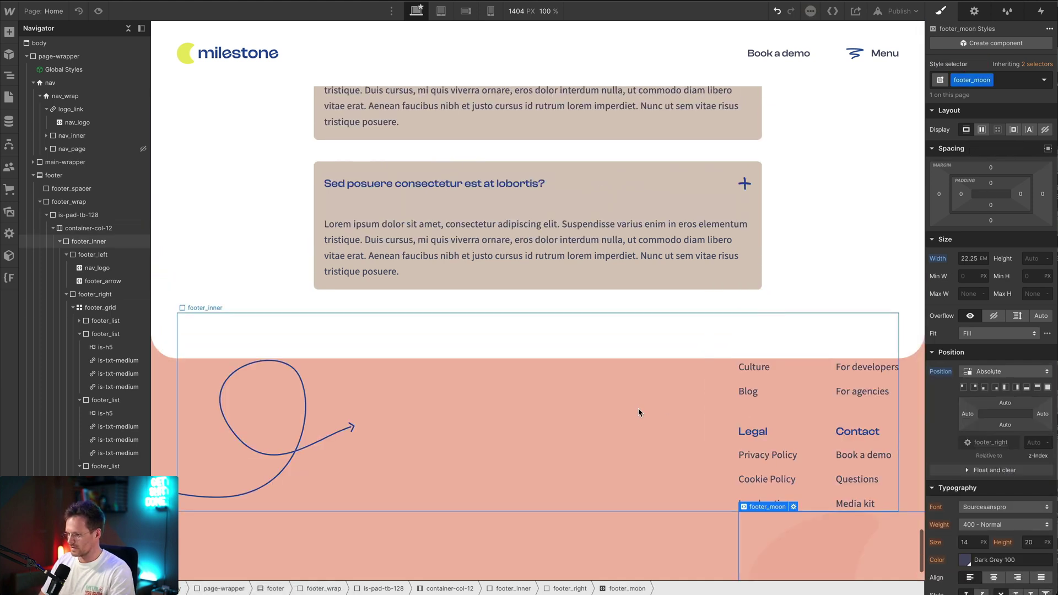
pyautogui.click(1049, 389)
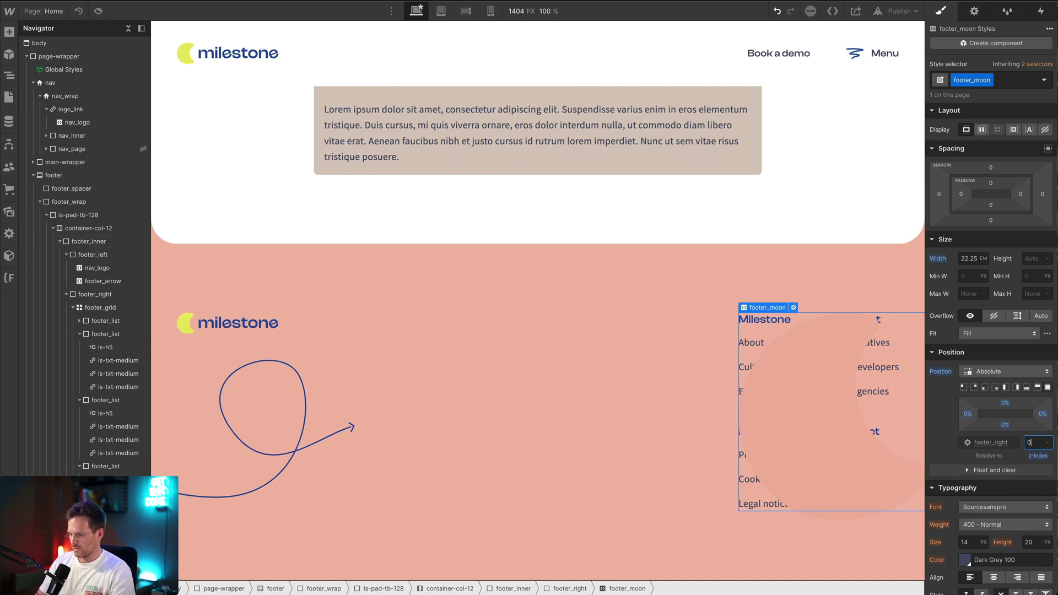
# Set the z-index of footer_moon to -1 so that it sits behind the footer links.
pyautogui.press('Down')
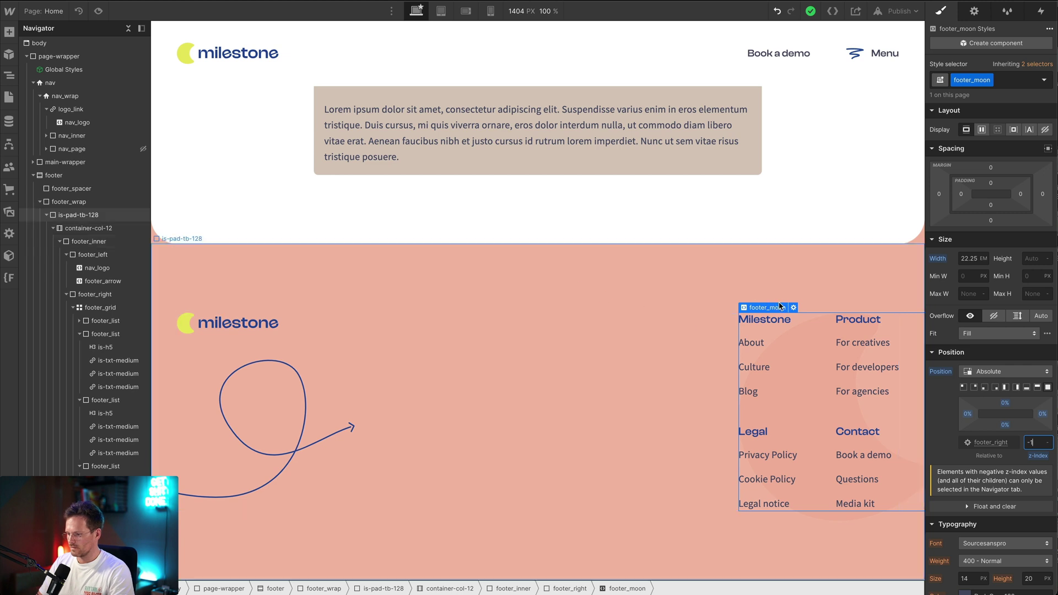
pyautogui.click(701, 284)
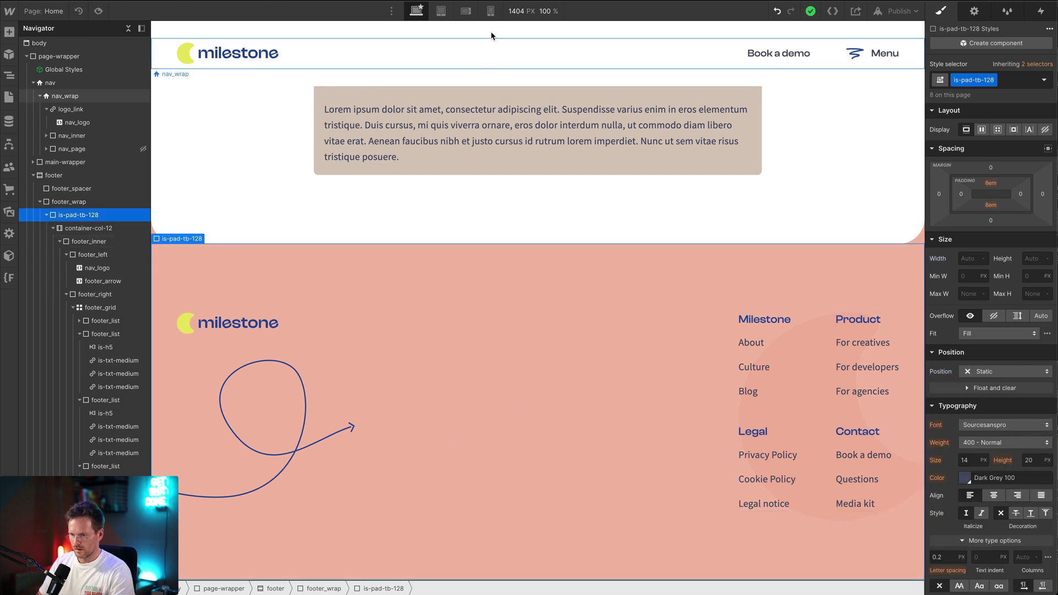
# Check the footer layout at the tablet and mobile landscape breakpoints, narrowing the canvas to 480 px.
pyautogui.click(440, 11)
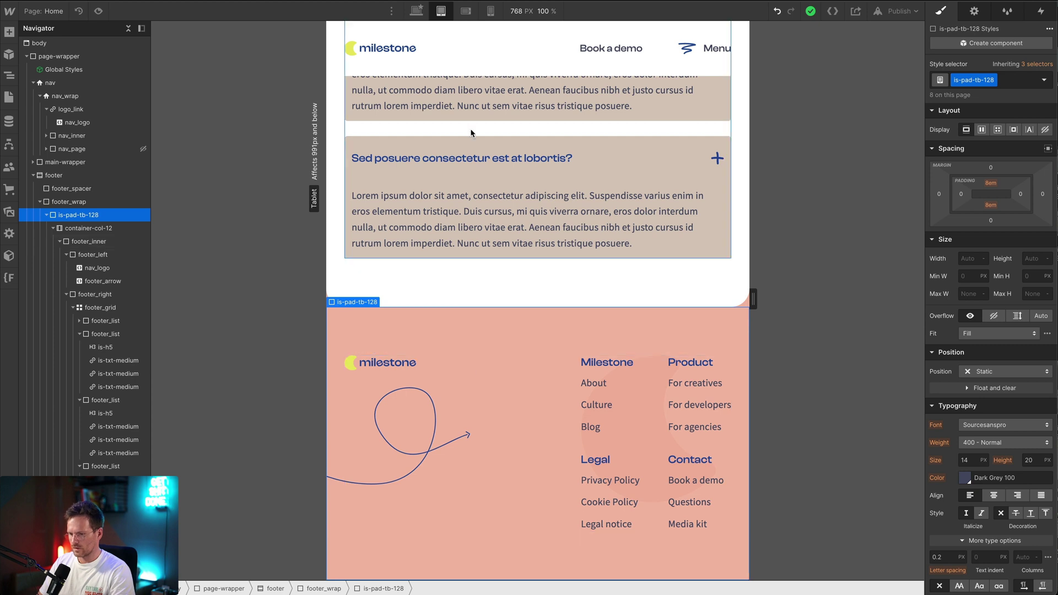
pyautogui.click(460, 11)
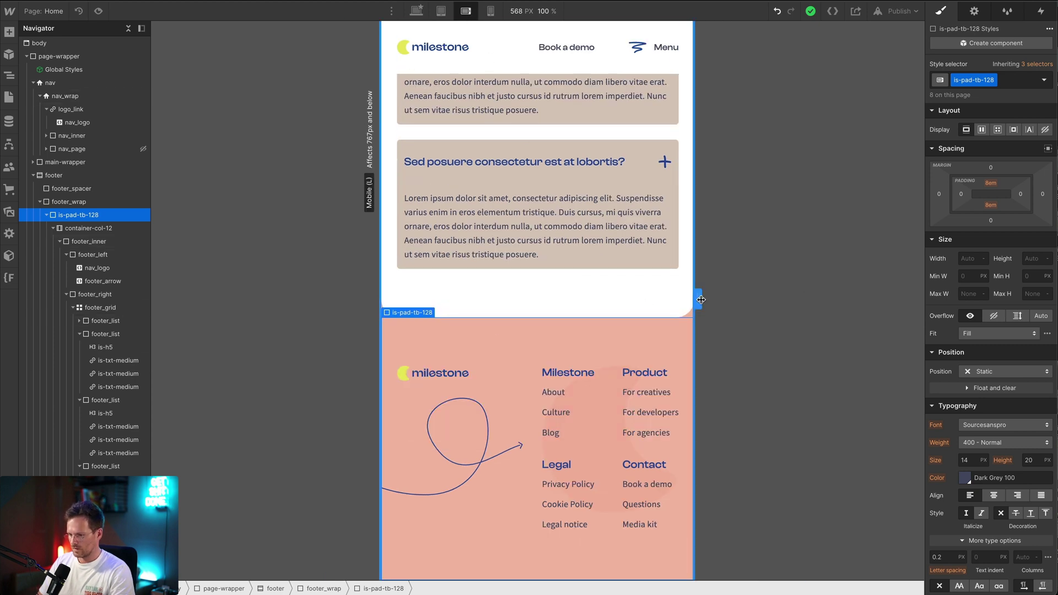
pyautogui.moveTo(694, 300); pyautogui.dragTo(643, 299)
pyautogui.scroll(-3, 526, 489)
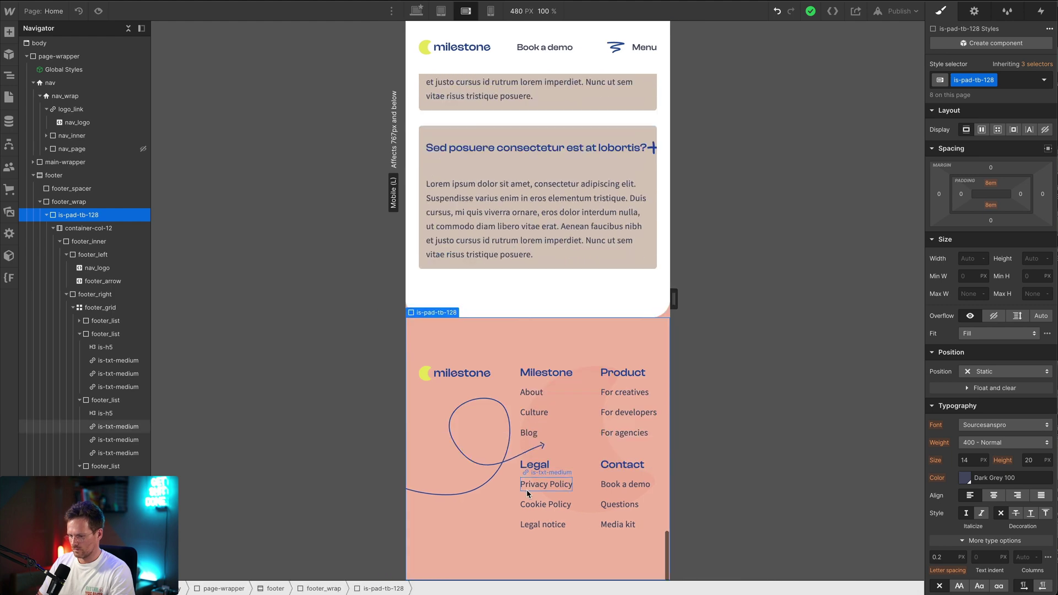
# Try a left offset of -14.4 em on footer_arrow at the mobile landscape breakpoint and review the footer.
pyautogui.click(515, 459)
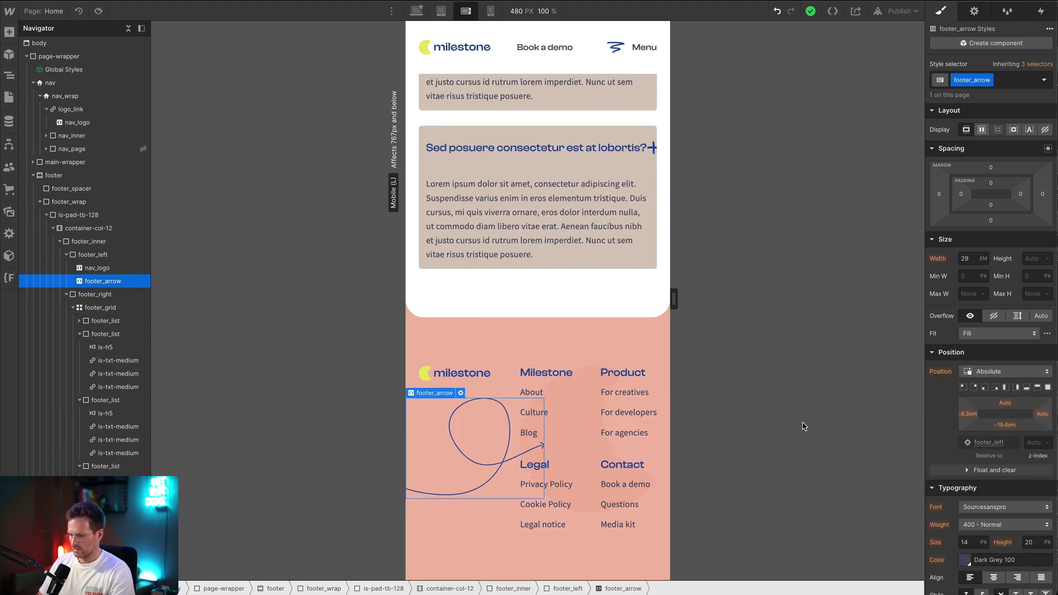
pyautogui.moveTo(970, 420); pyautogui.dragTo(936, 422)
pyautogui.moveTo(673, 299); pyautogui.dragTo(592, 289)
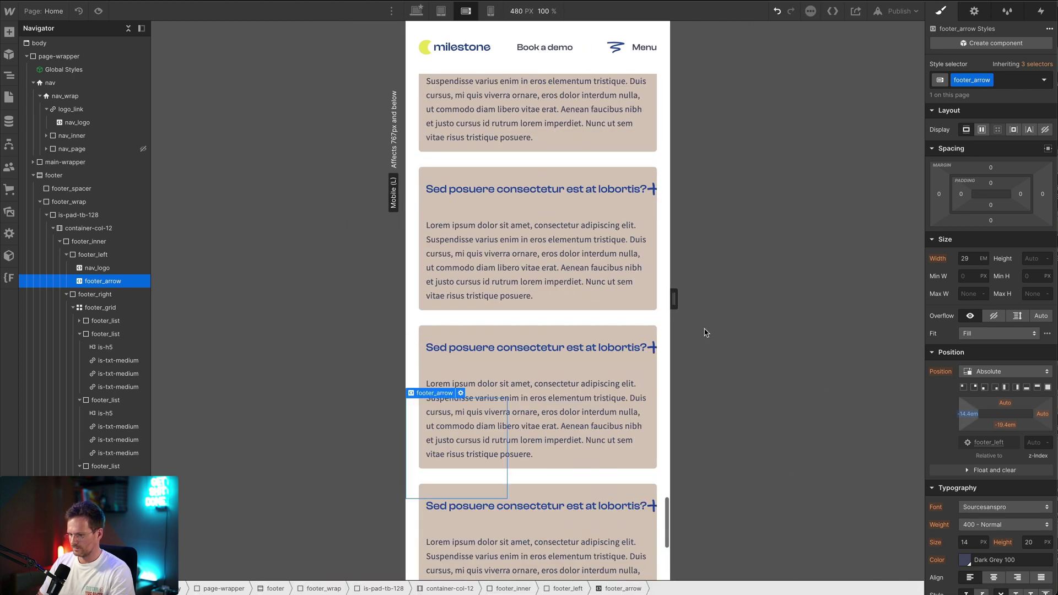
pyautogui.scroll(-5, 531, 305)
pyautogui.scroll(-2, 531, 305)
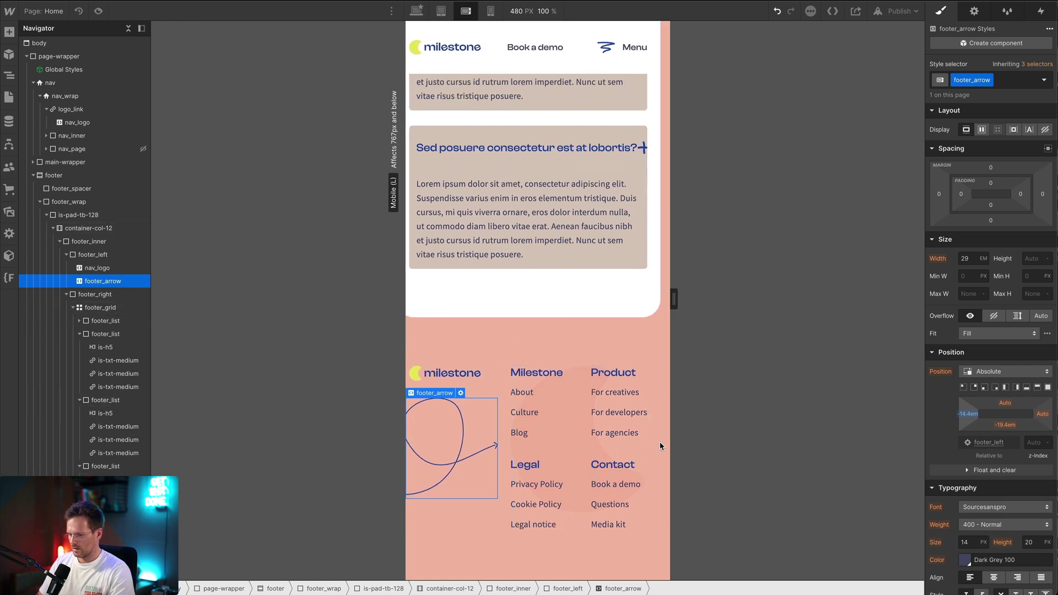
# Try deleting the front creative_card and the creative_cards block to trace the horizontal overflow, and undo these changes.
pyautogui.scroll(15, 659, 382)
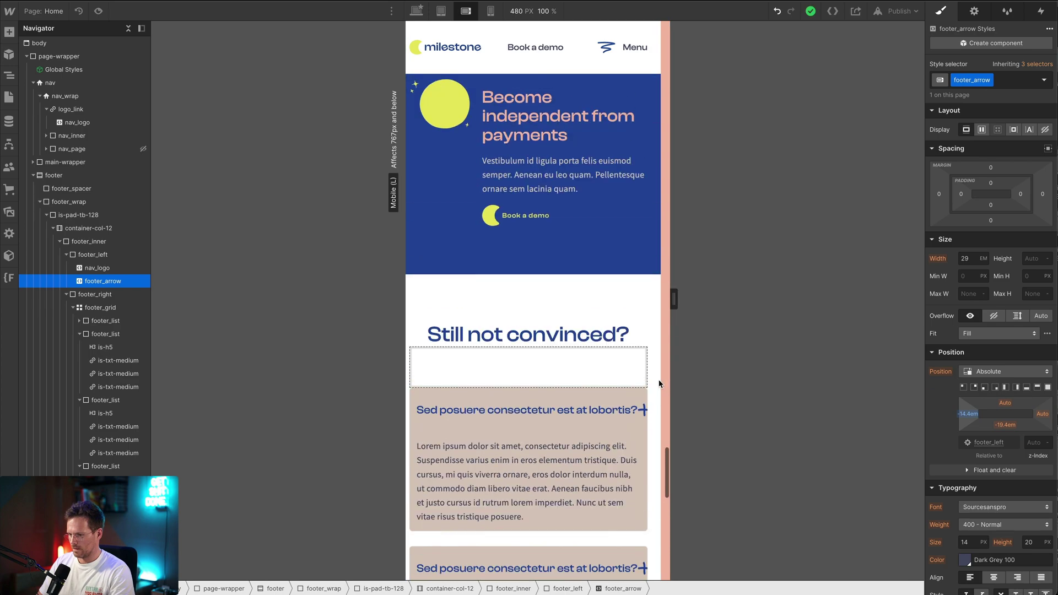
pyautogui.scroll(20, 659, 382)
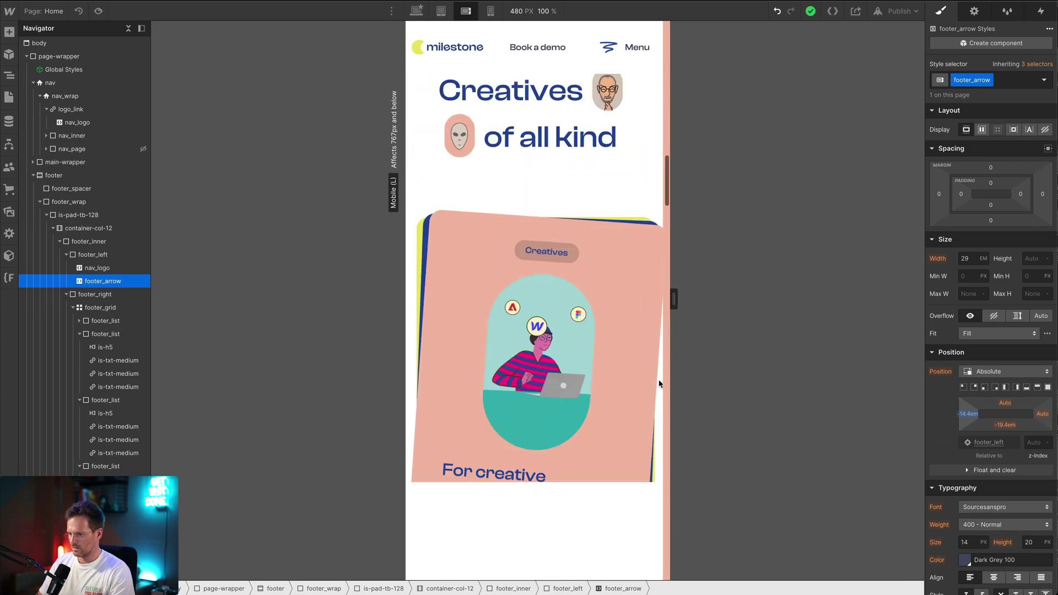
pyautogui.scroll(-10, 659, 384)
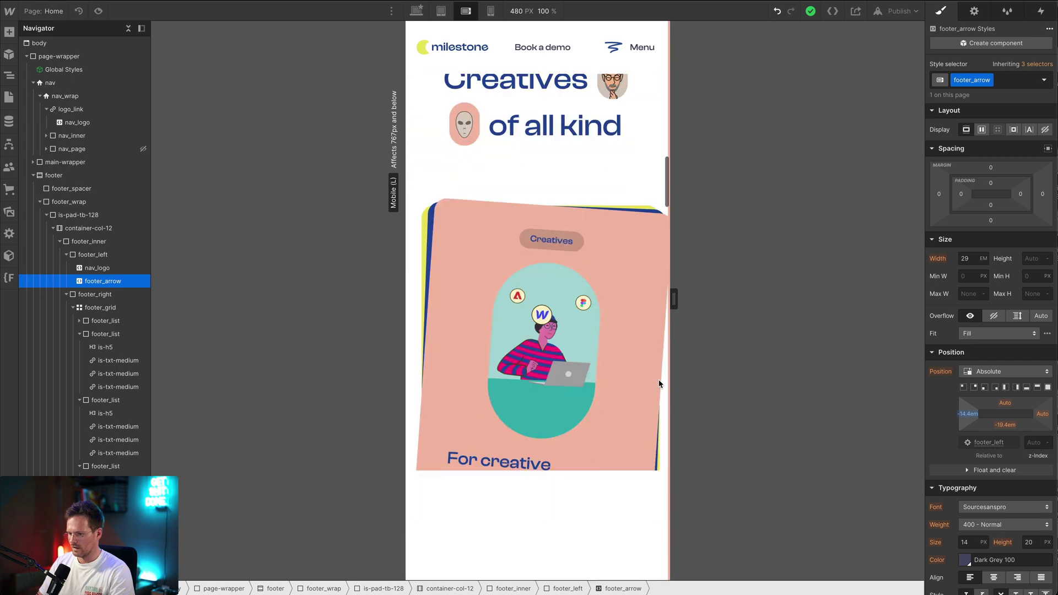
pyautogui.scroll(-1, 659, 384)
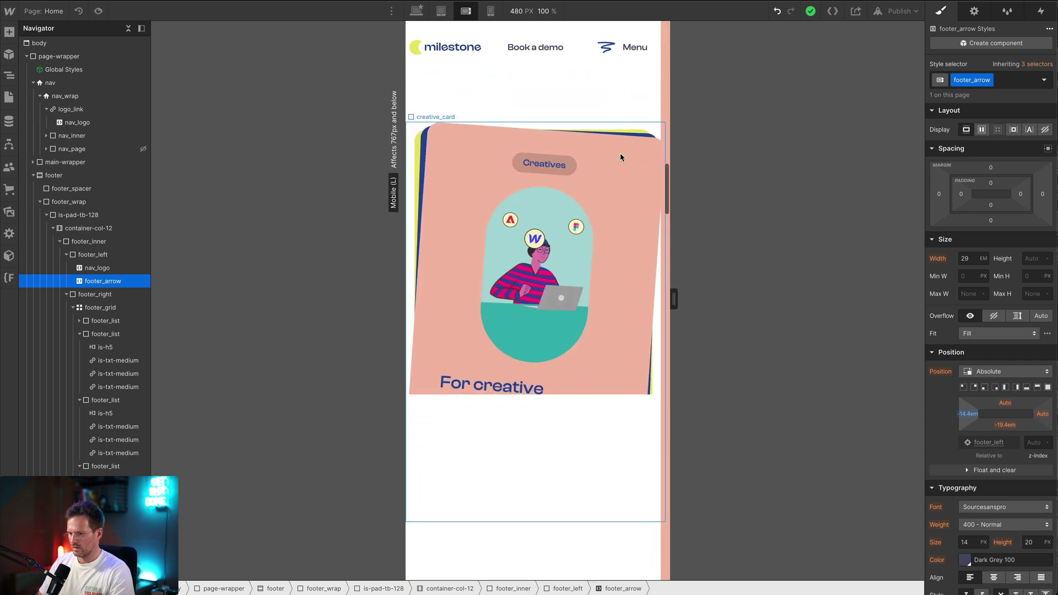
pyautogui.click(620, 157)
pyautogui.press('Delete')
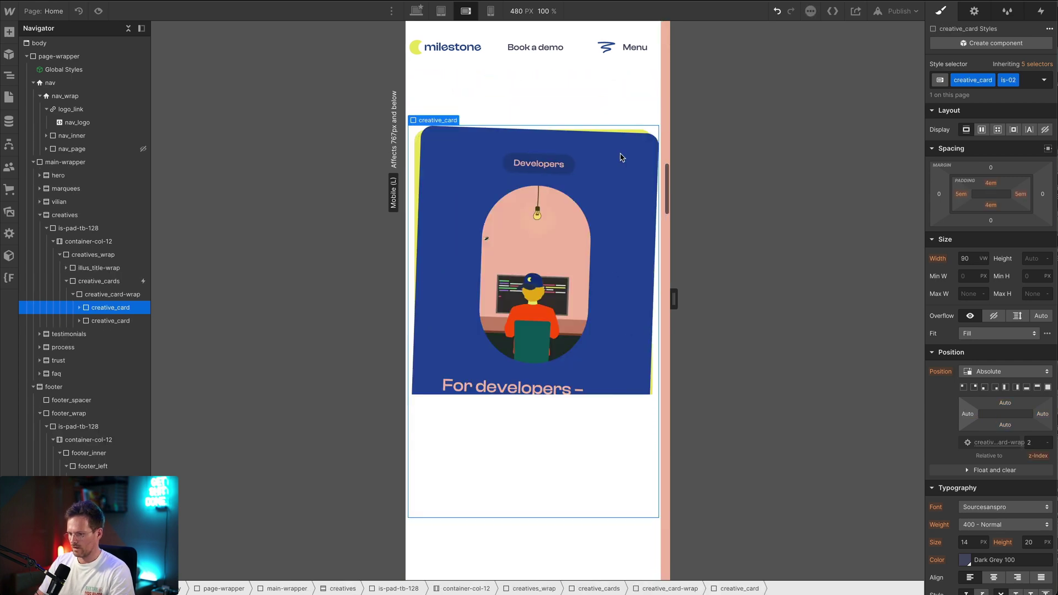
pyautogui.click(99, 281)
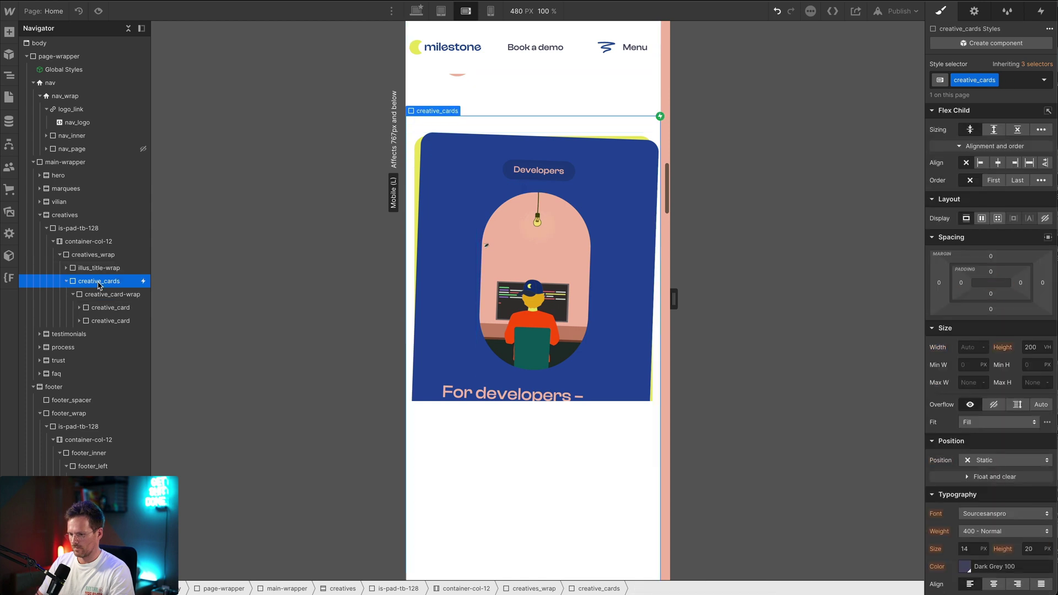
pyautogui.press('Delete')
pyautogui.hotkey('ctrl', 'z')
pyautogui.hotkey('ctrl', 'z')
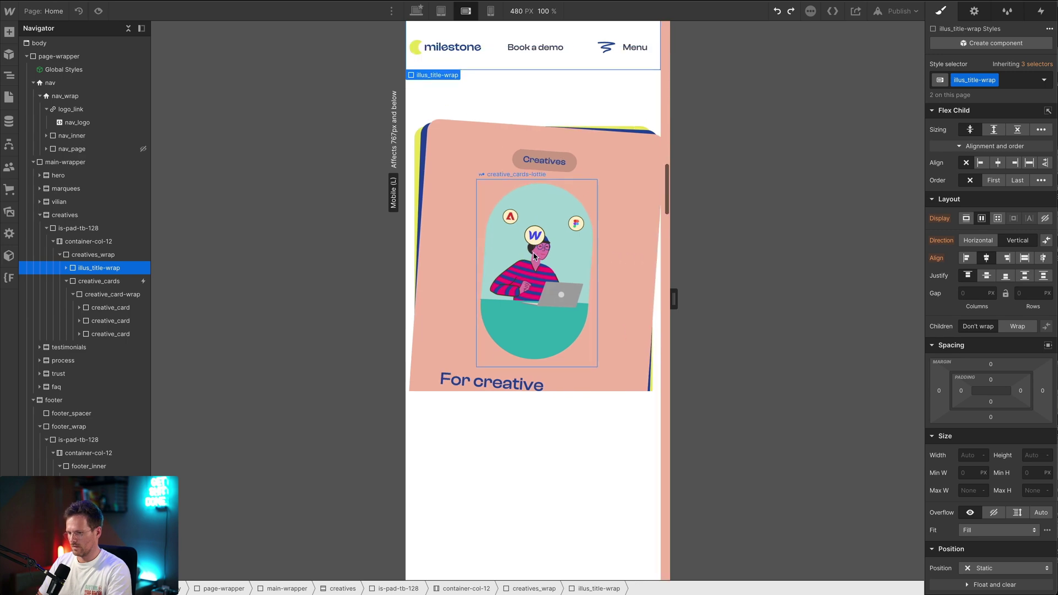
# Set the opacity of footer_arrow to 60% at the mobile landscape breakpoint.
pyautogui.scroll(-20, 573, 293)
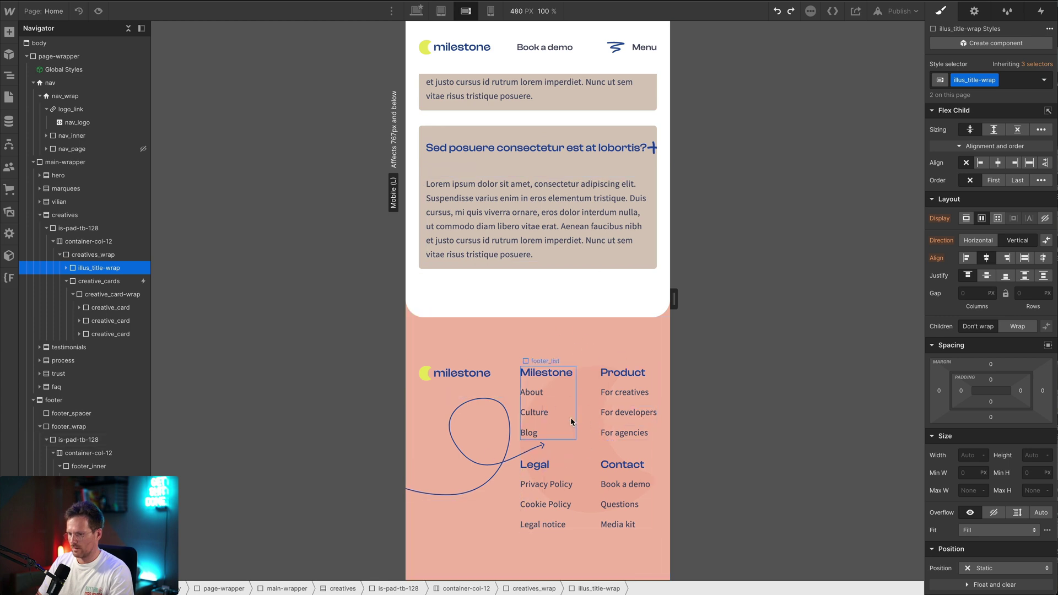
pyautogui.click(484, 464)
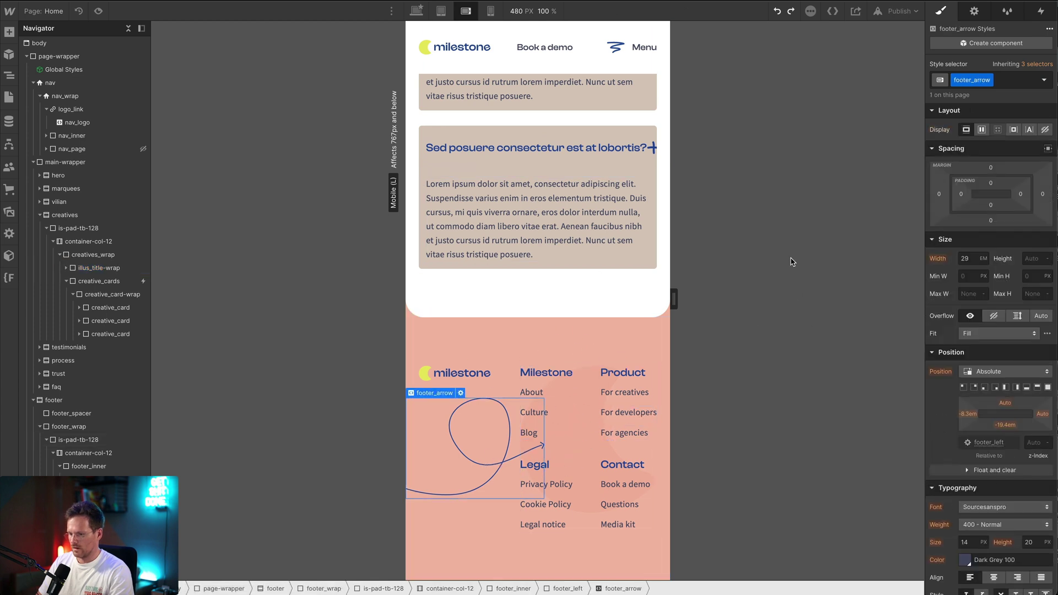
pyautogui.scroll(-8, 1013, 408)
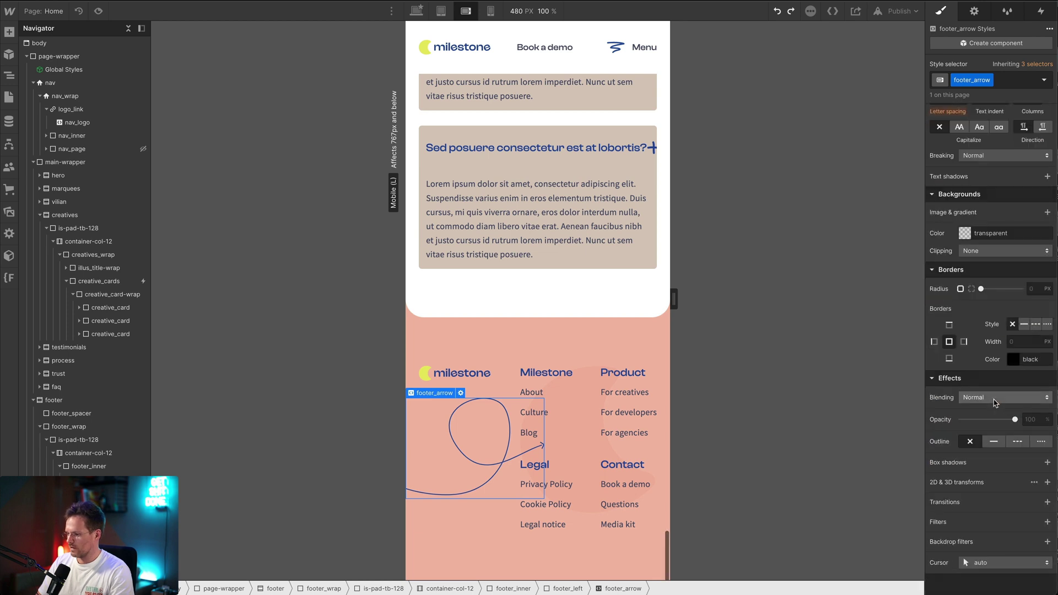
pyautogui.moveTo(1015, 423); pyautogui.dragTo(995, 430)
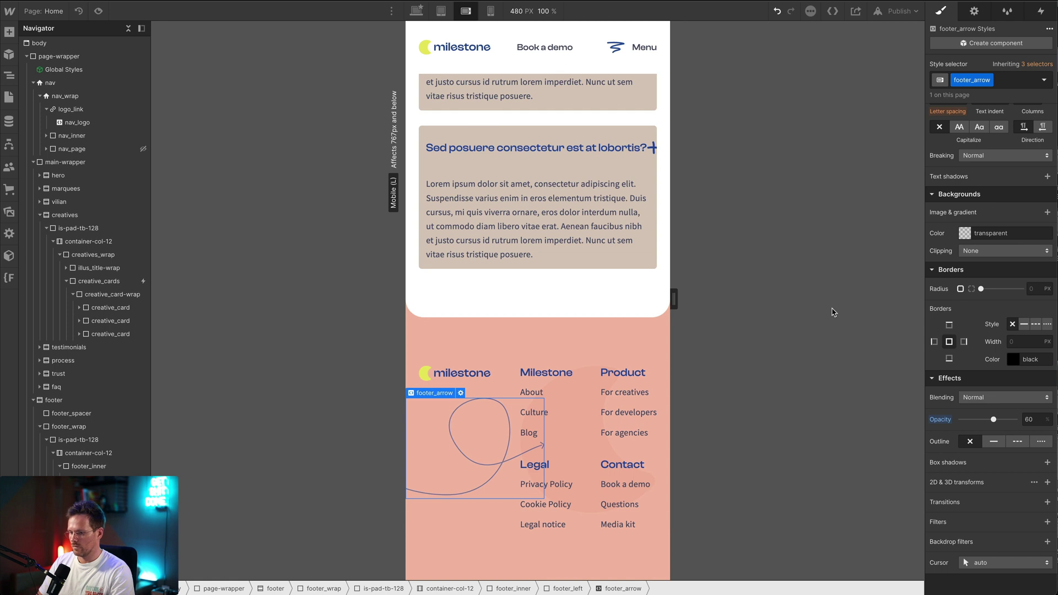
# At the mobile portrait breakpoint, stack footer_inner vertically with a 3 em row gap.
pyautogui.click(490, 12)
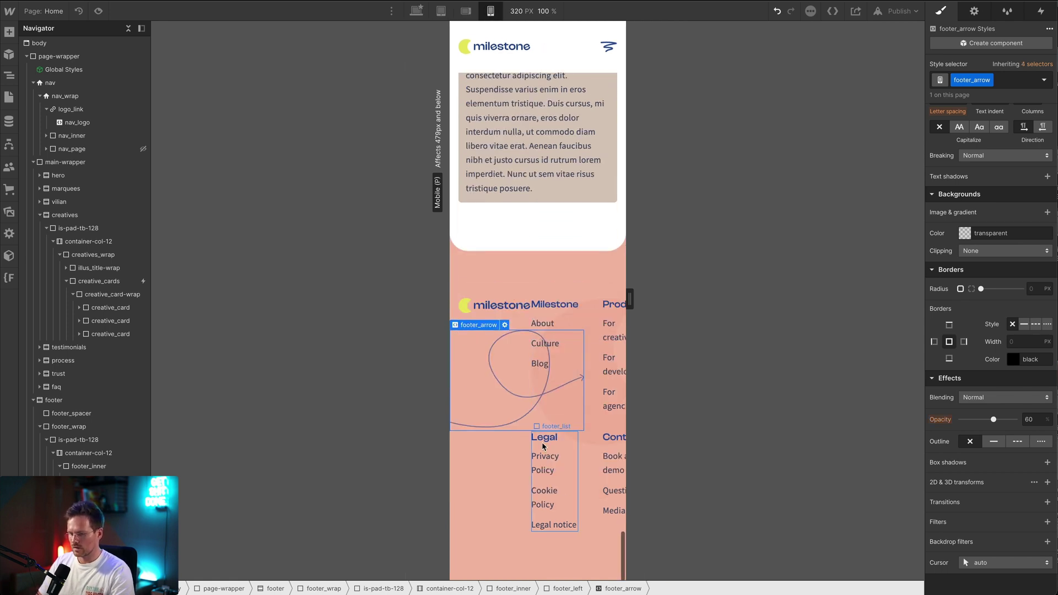
pyautogui.click(94, 467)
pyautogui.scroll(10, 980, 215)
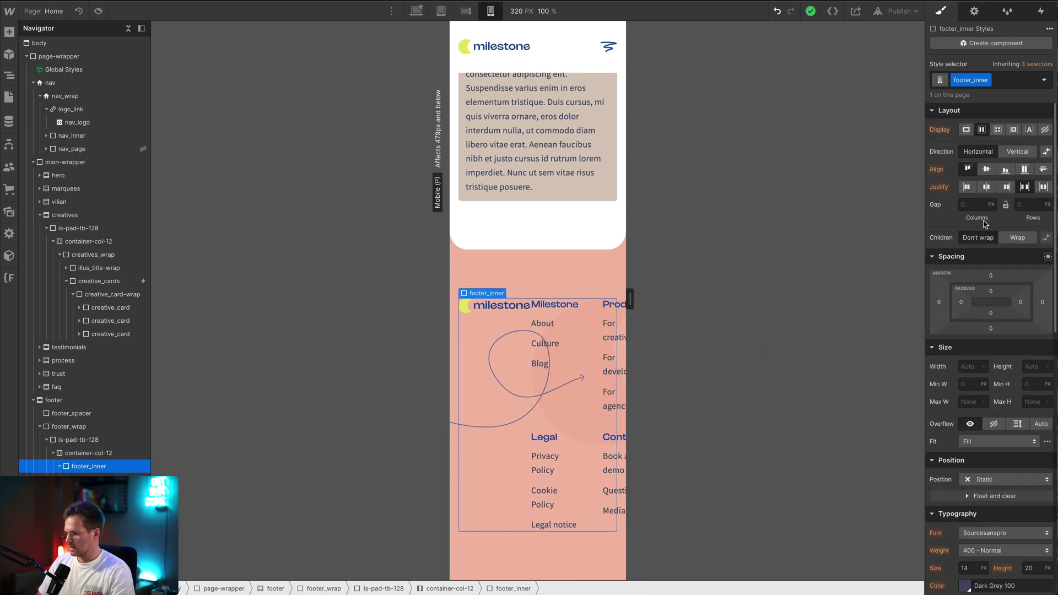
pyautogui.click(1017, 152)
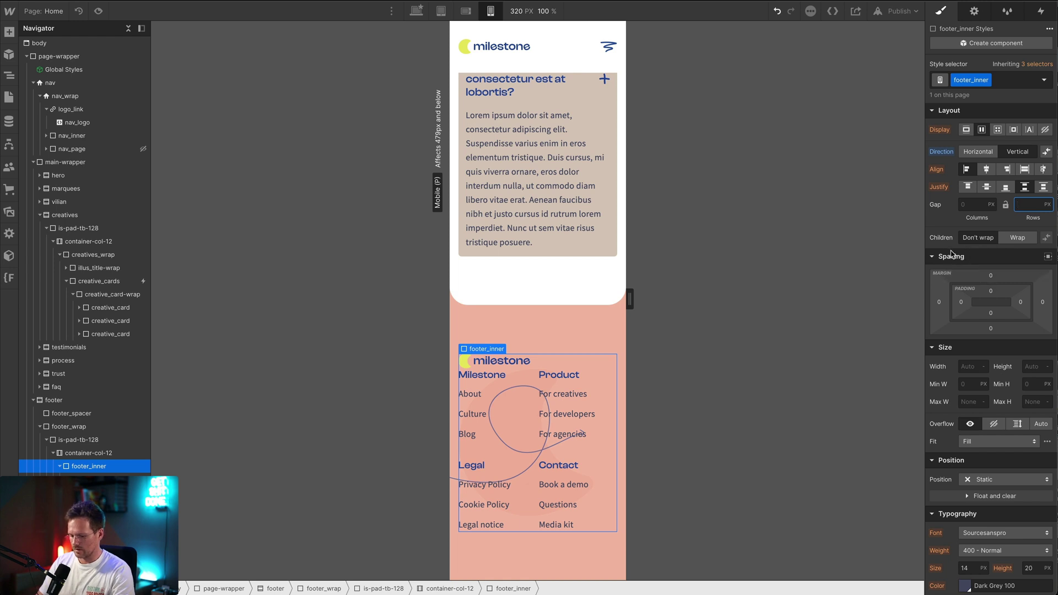
pyautogui.write('m')
pyautogui.press('Return')
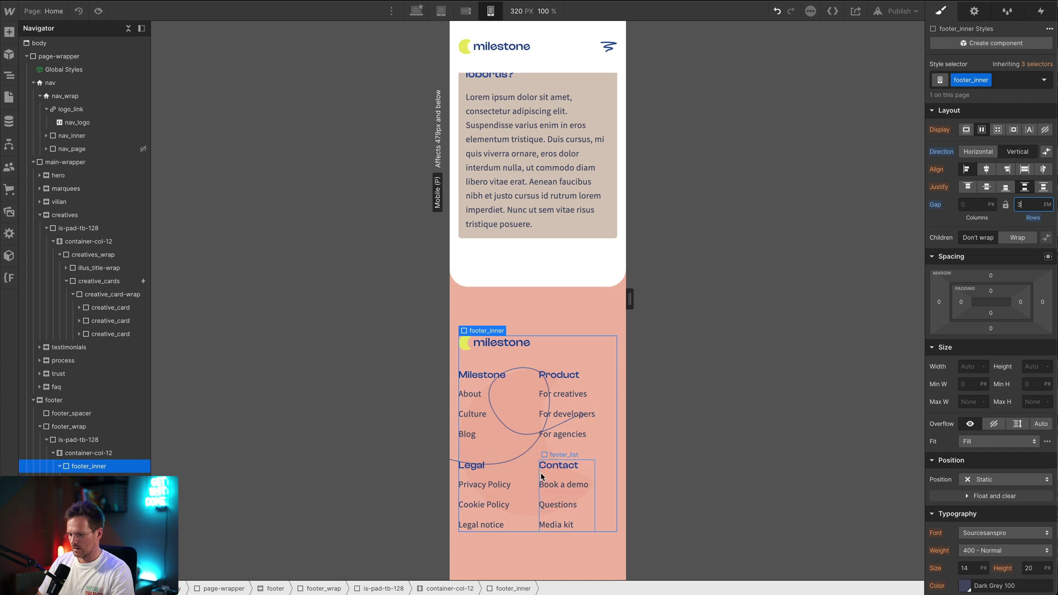
# Hide footer_moon at the mobile portrait breakpoint by setting its display to none.
pyautogui.click(522, 487)
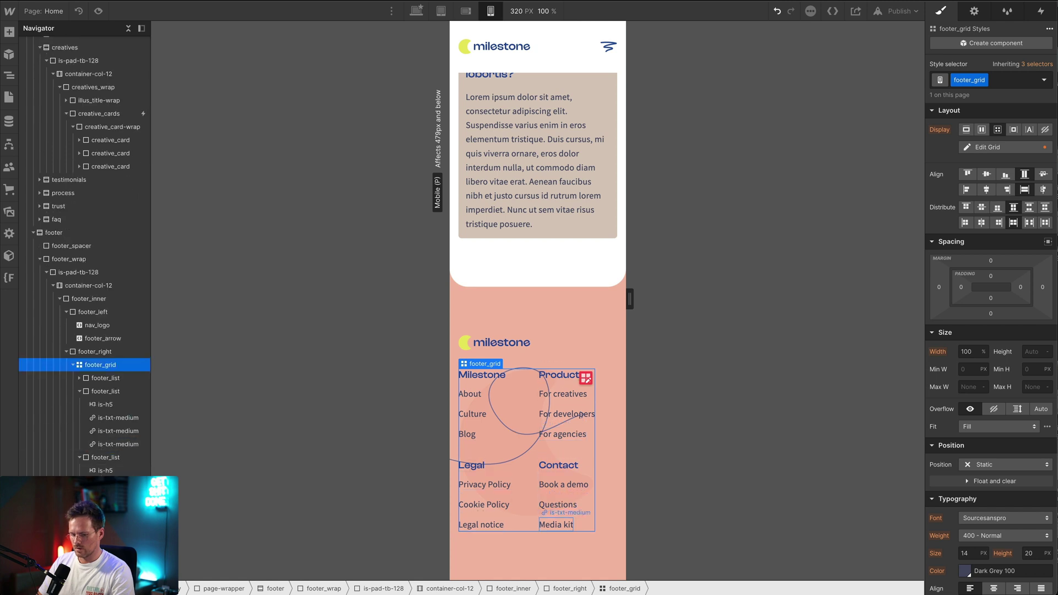
pyautogui.click(577, 533)
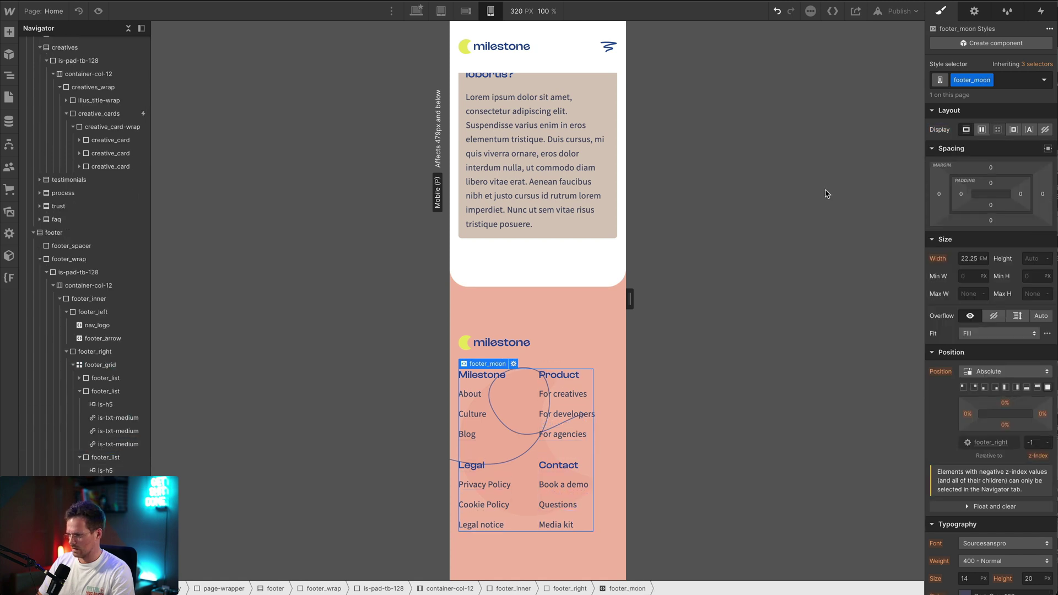
pyautogui.click(1043, 132)
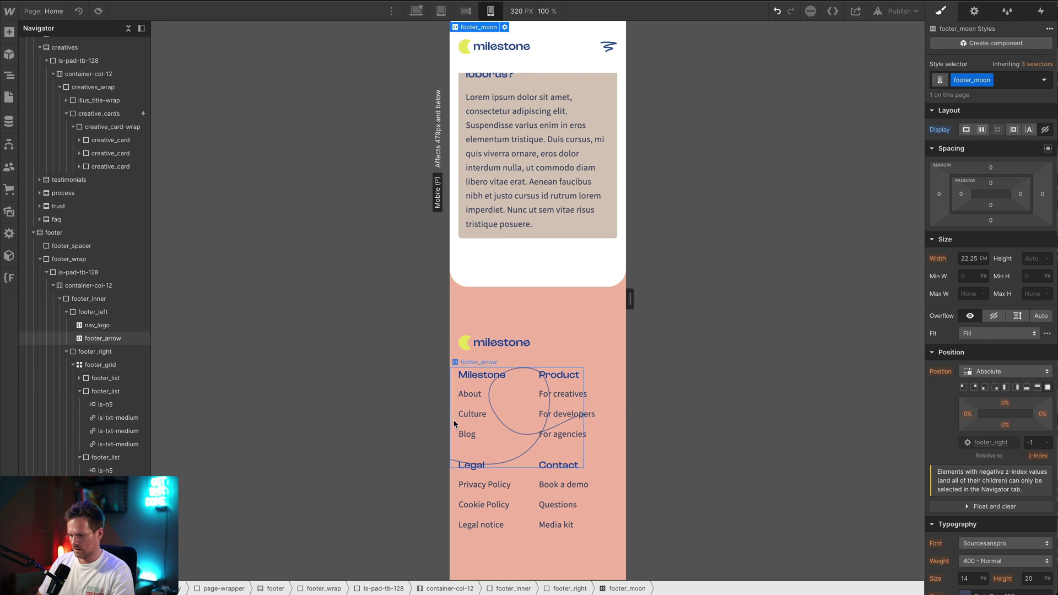
# Reduce the opacity of footer_arrow to 13% at the mobile portrait breakpoint.
pyautogui.click(520, 456)
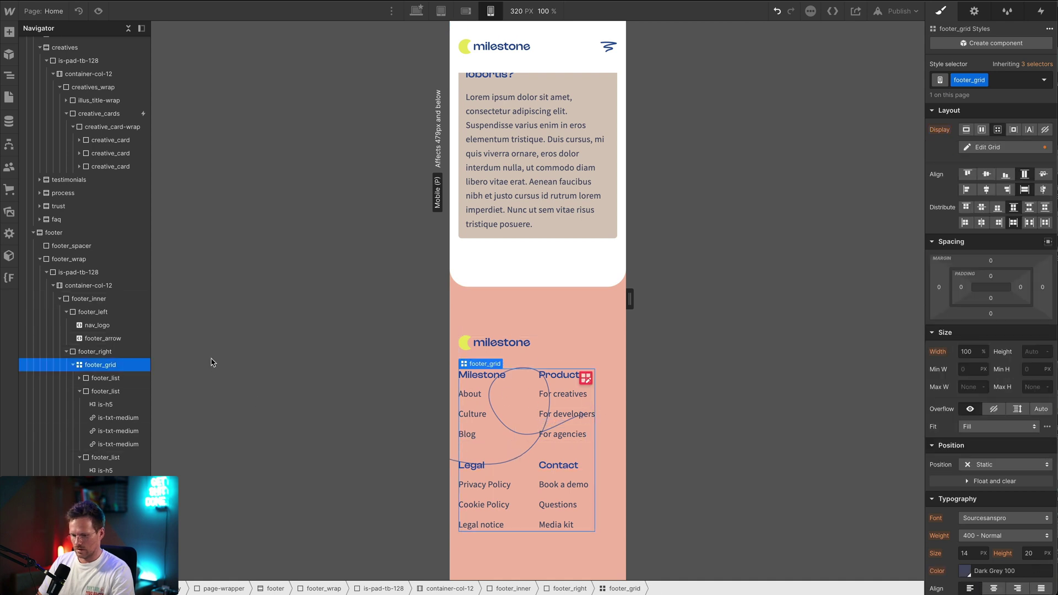
pyautogui.click(105, 337)
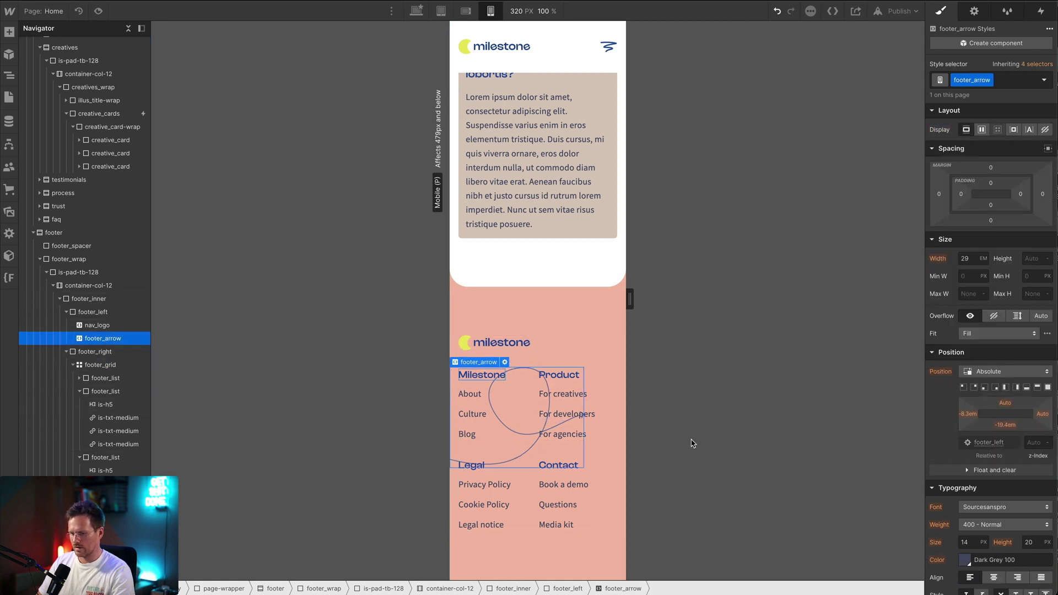
pyautogui.scroll(-10, 1041, 454)
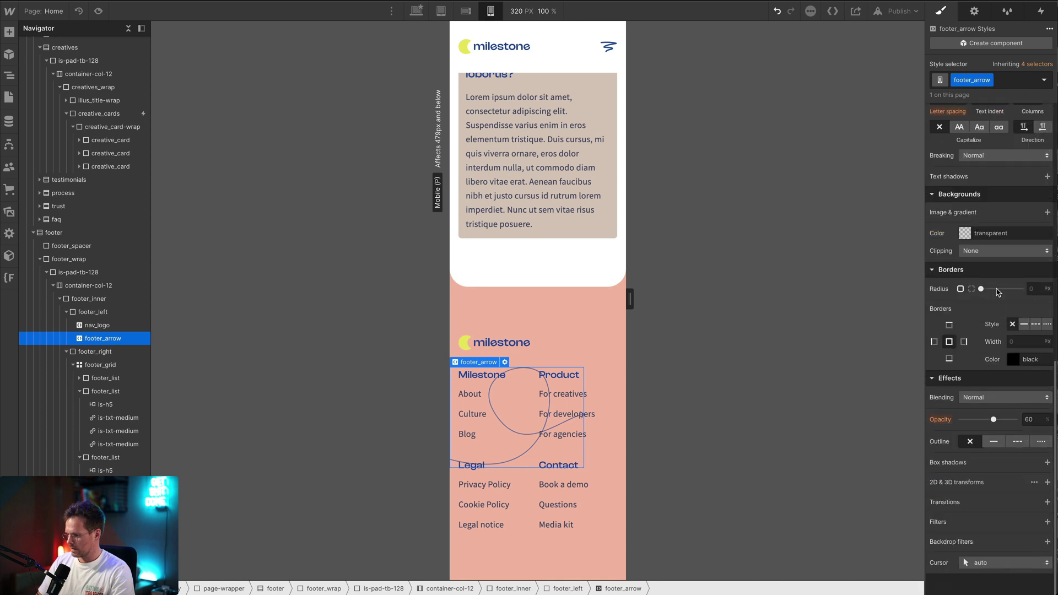
pyautogui.moveTo(994, 419); pyautogui.dragTo(968, 419)
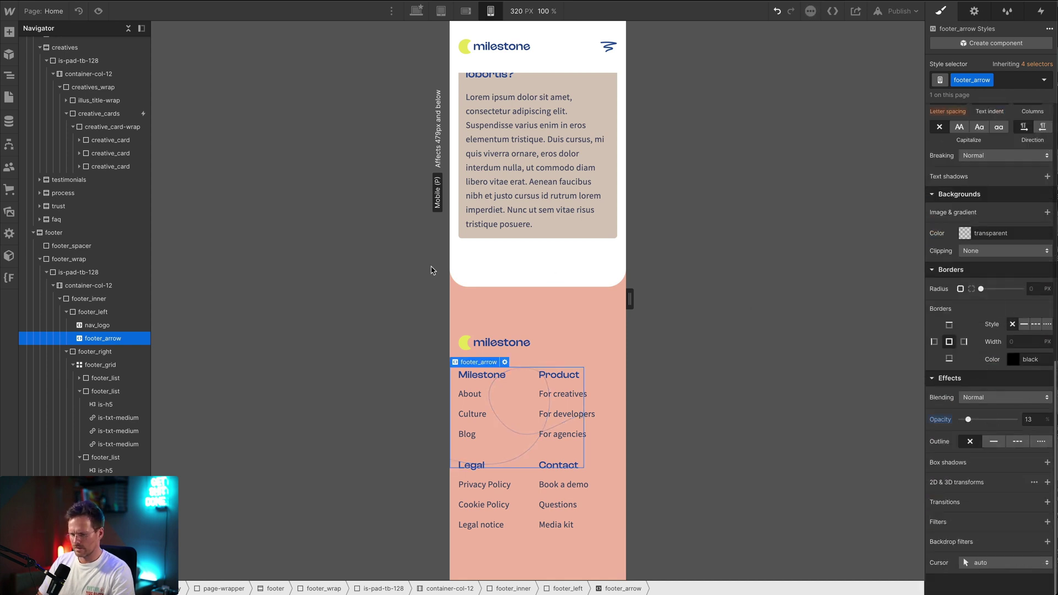
pyautogui.scroll(1, 520, 384)
pyautogui.scroll(-1, 520, 384)
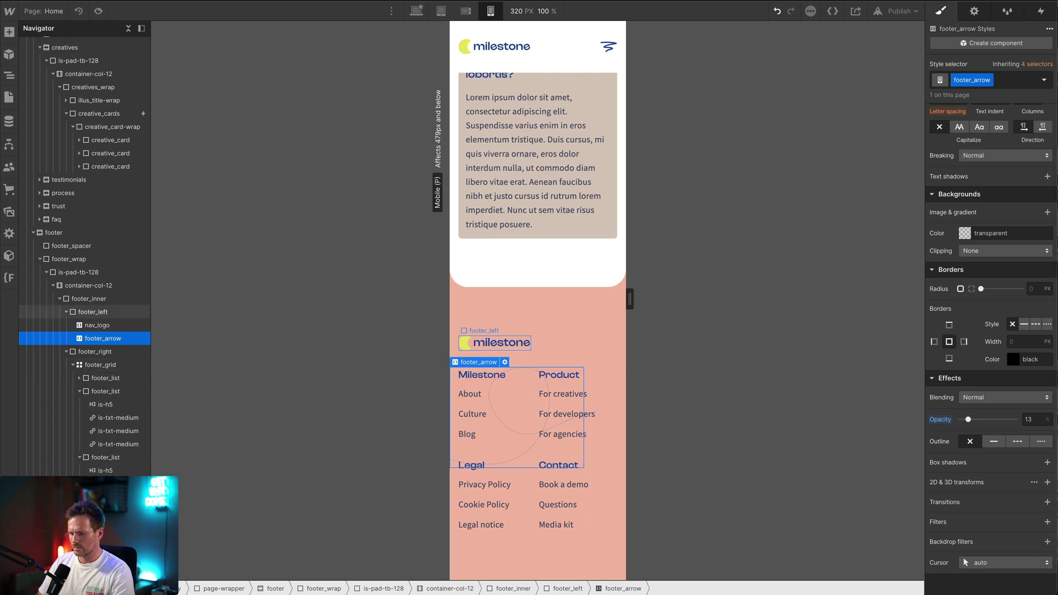
# Set the bottom offset of footer_arrow to -24.8 em and check the footer at canvas widths between 479 and 337 px.
pyautogui.scroll(6, 955, 307)
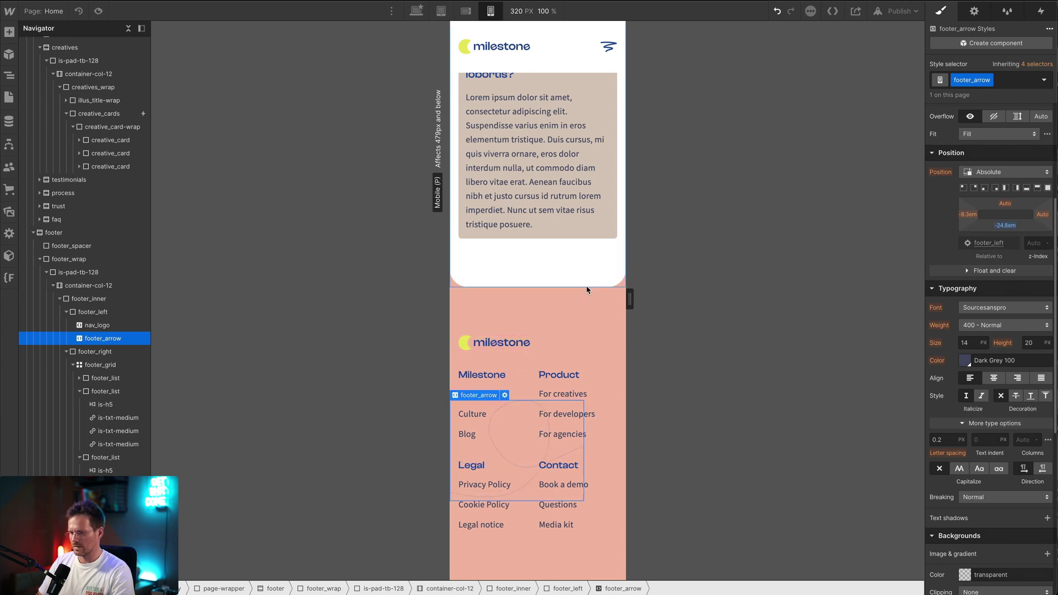
pyautogui.scroll(4, 584, 357)
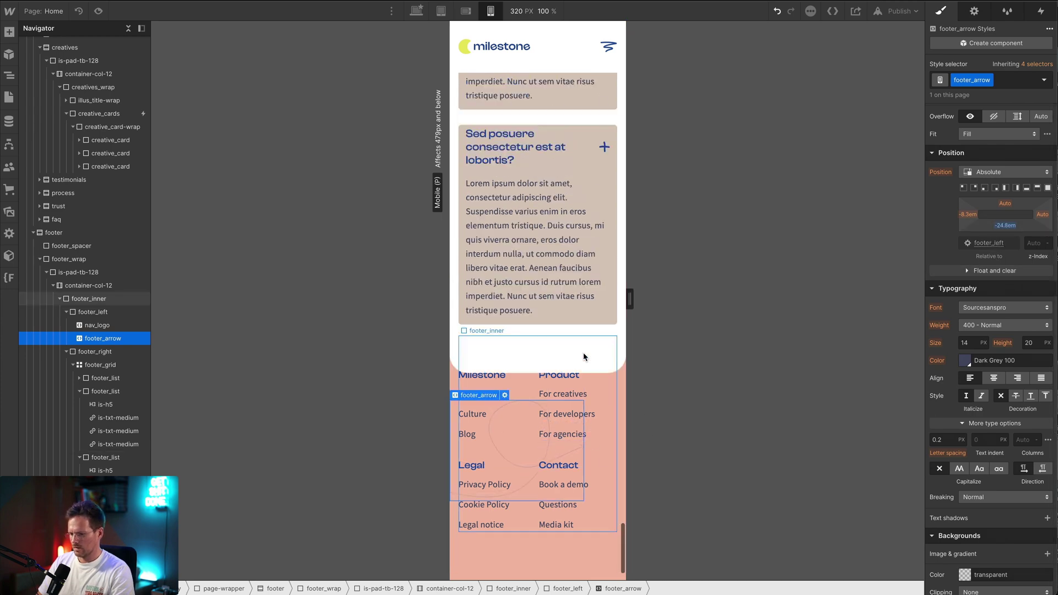
pyautogui.scroll(-4, 583, 356)
pyautogui.moveTo(625, 305); pyautogui.dragTo(692, 307)
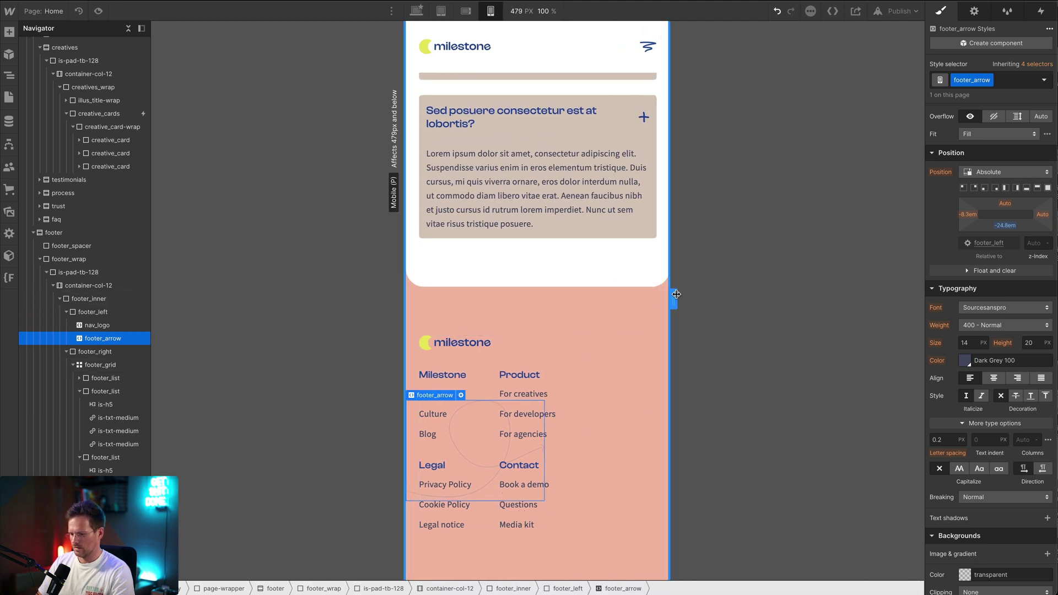
pyautogui.moveTo(676, 294); pyautogui.dragTo(635, 298)
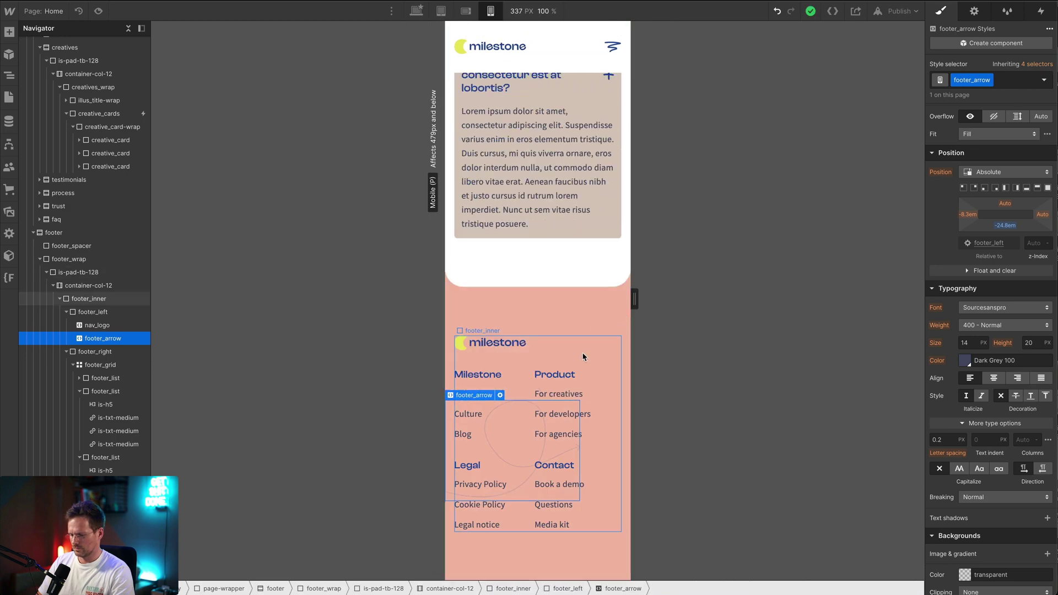
# Preview the page at the desktop breakpoint and examine the scroll down to the footer reveal.
pyautogui.click(100, 11)
pyautogui.click(472, 11)
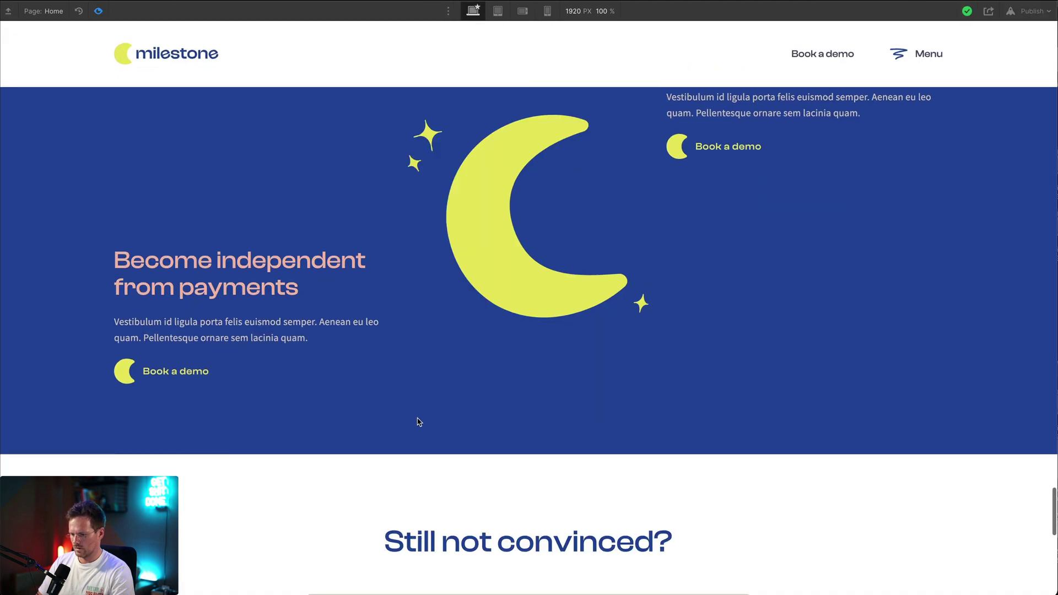
pyautogui.scroll(10, 417, 422)
pyautogui.scroll(-2, 417, 422)
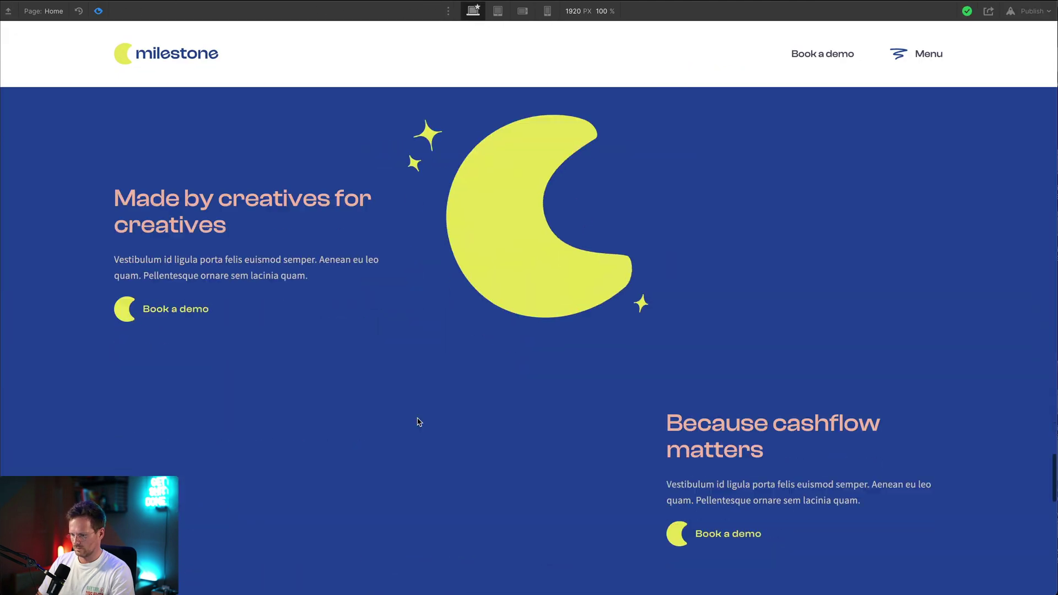
pyautogui.scroll(-10, 417, 422)
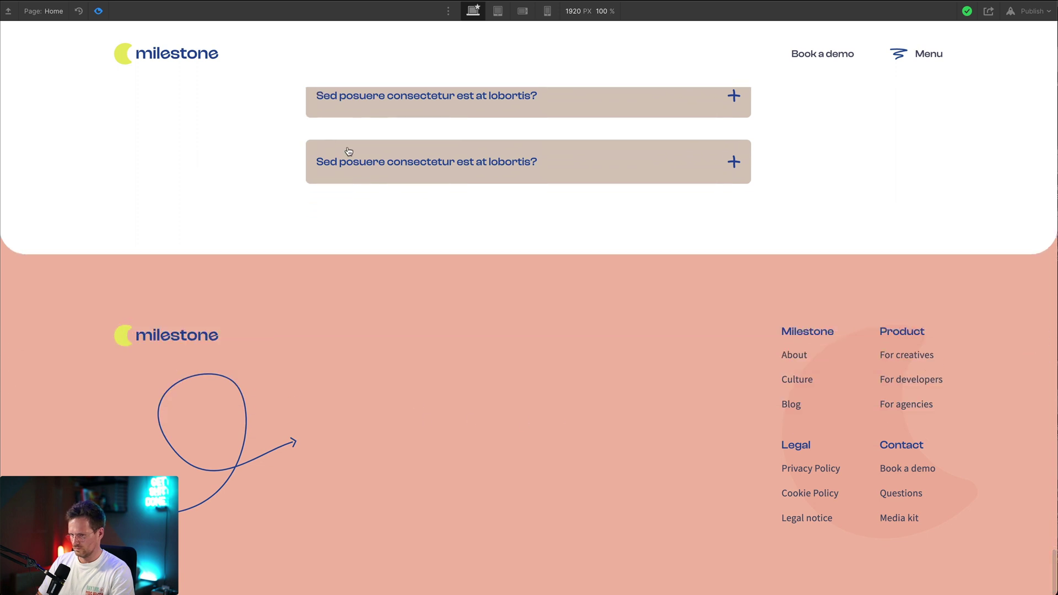